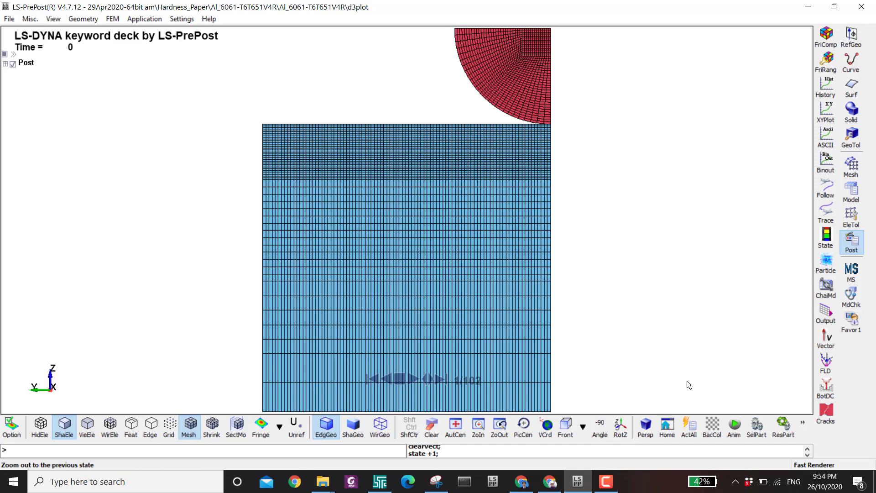
# Open the animation controls, play the indentation results forward, and return to state 1
pyautogui.click(733, 427)
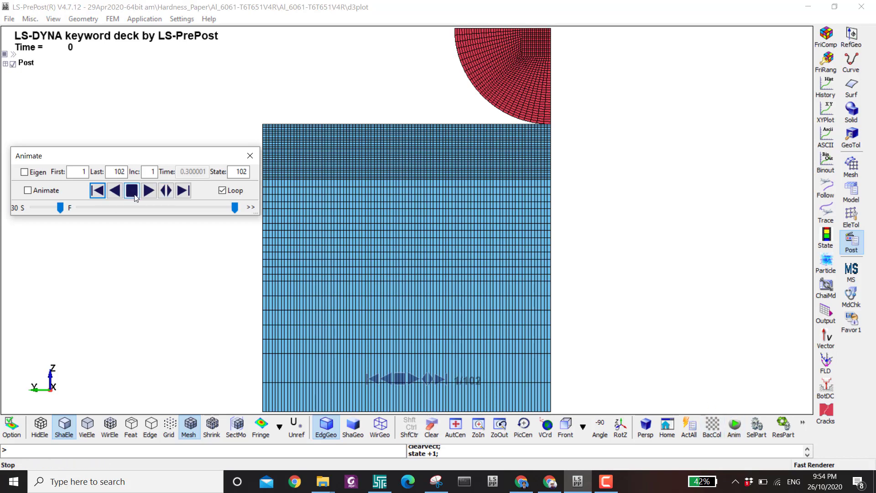
pyautogui.click(148, 191)
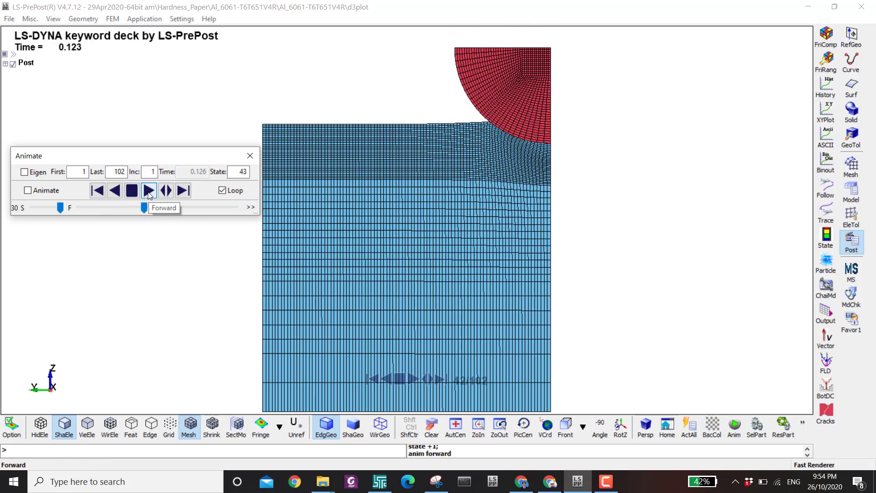
pyautogui.moveTo(144, 208); pyautogui.dragTo(77, 208)
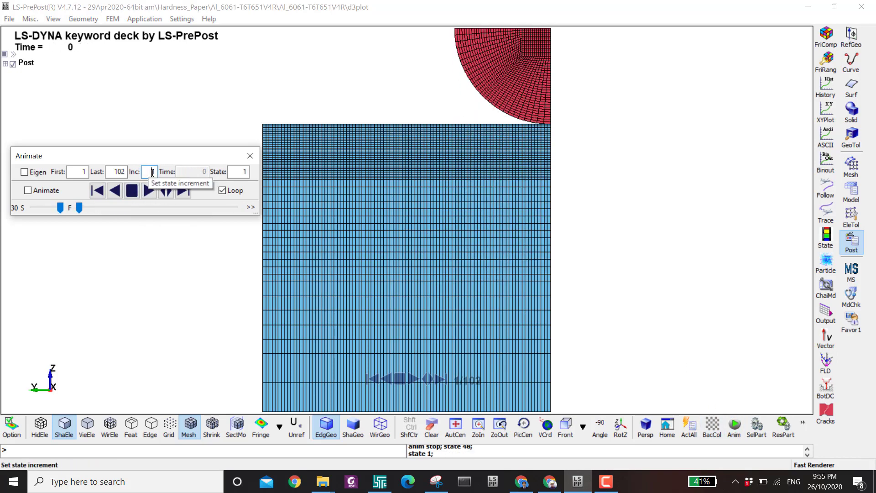
# Advance the results three states one at a time with a state increment of 1, ending at state 4
pyautogui.doubleClick(153, 172)
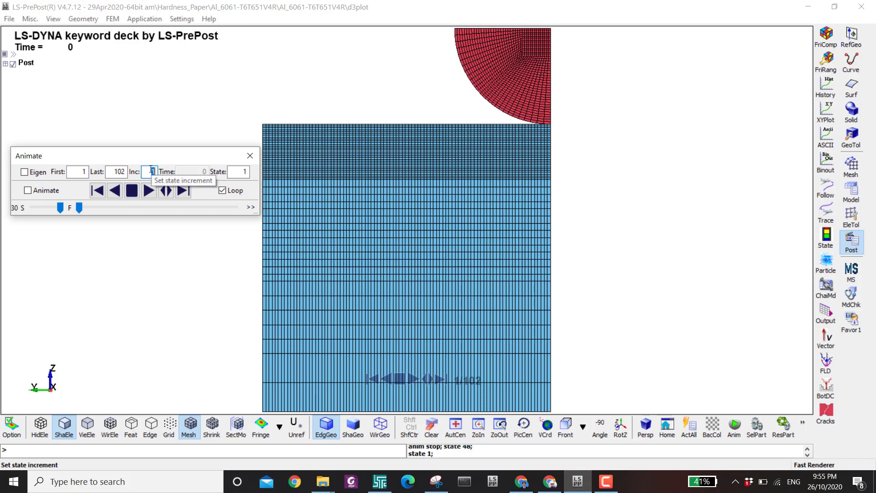
pyautogui.doubleClick(152, 171)
pyautogui.click(153, 171)
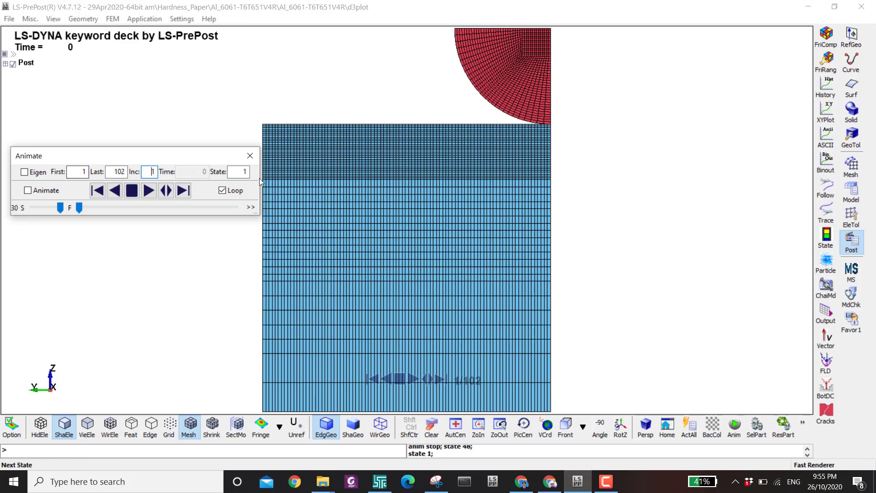
pyautogui.click(241, 172)
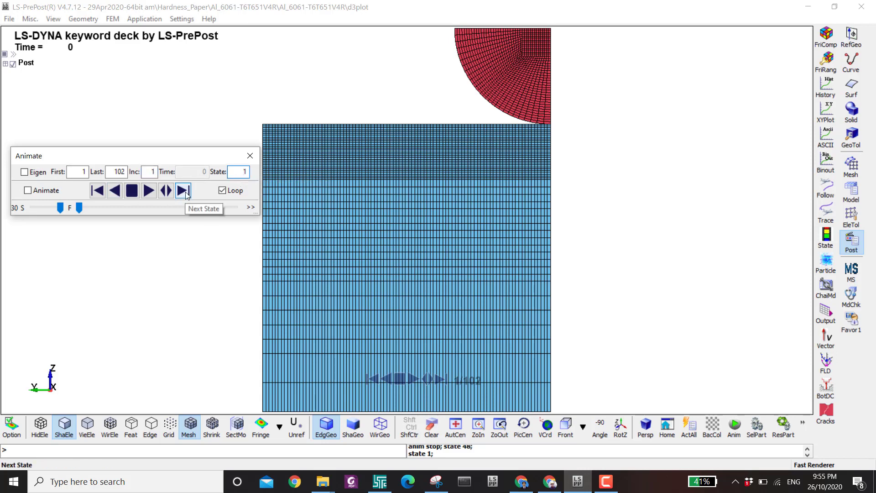
pyautogui.click(184, 191)
pyautogui.click(184, 191)
pyautogui.click(184, 191)
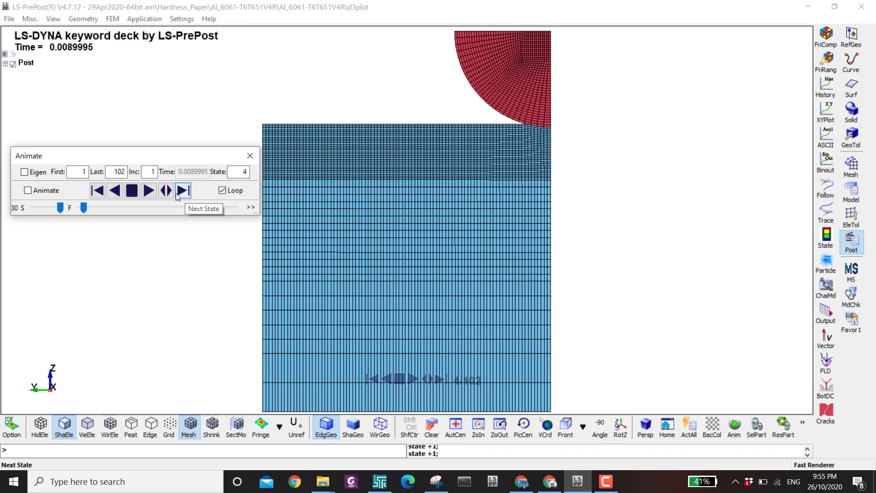
# Set the state increment to 10, advance the results three increments to state 34, and return to state 1
pyautogui.click(150, 171)
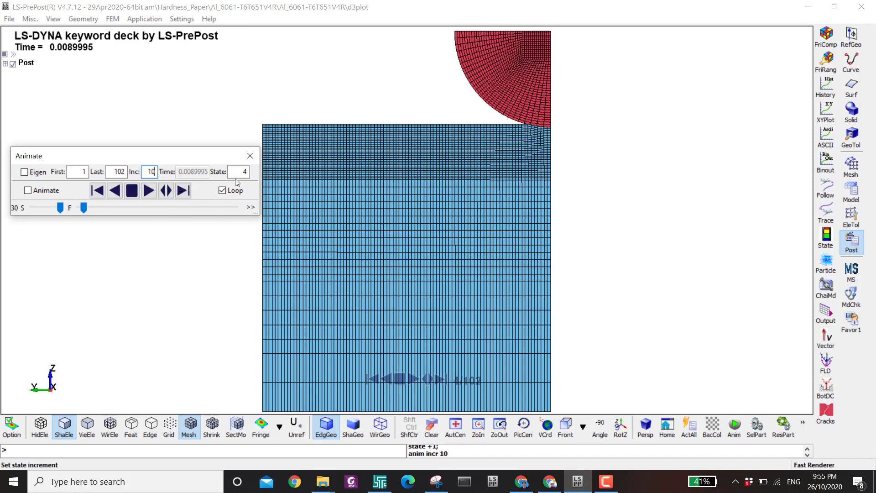
pyautogui.click(184, 190)
pyautogui.click(184, 191)
pyautogui.click(184, 191)
pyautogui.click(152, 171)
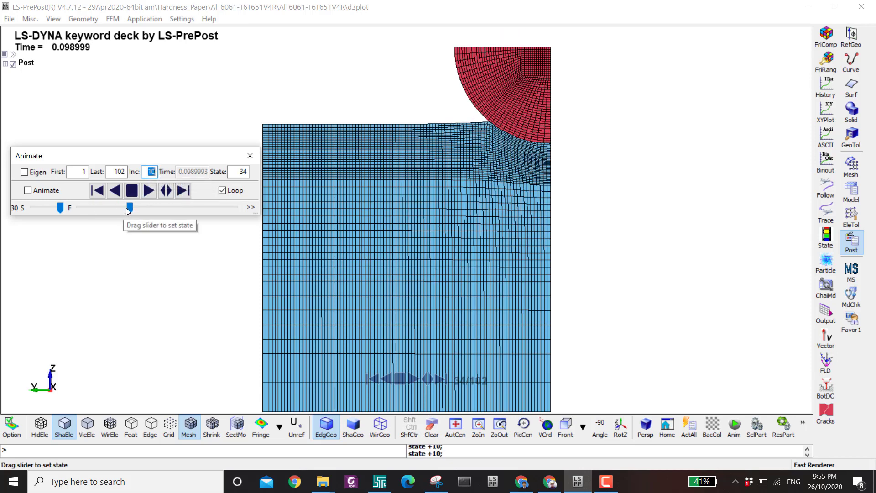
pyautogui.moveTo(113, 208); pyautogui.dragTo(79, 209)
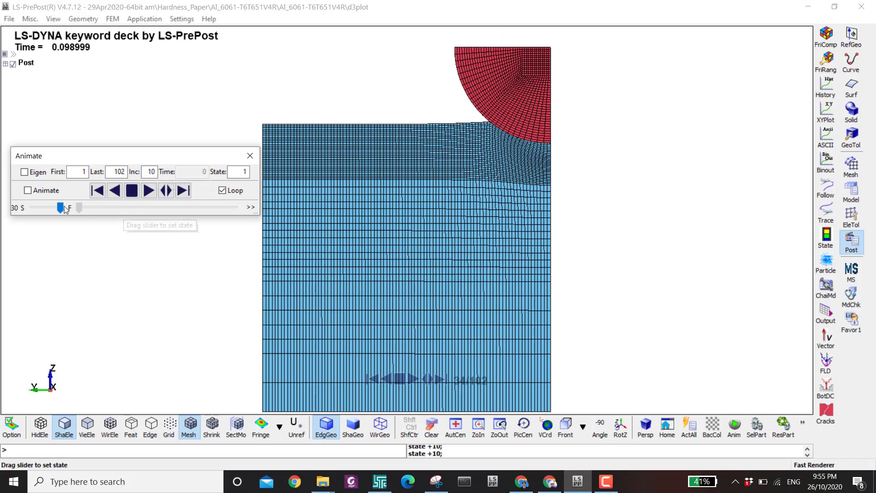
# Play the animation forward from state 1 through the full state range and stop it at state 31
pyautogui.click(78, 170)
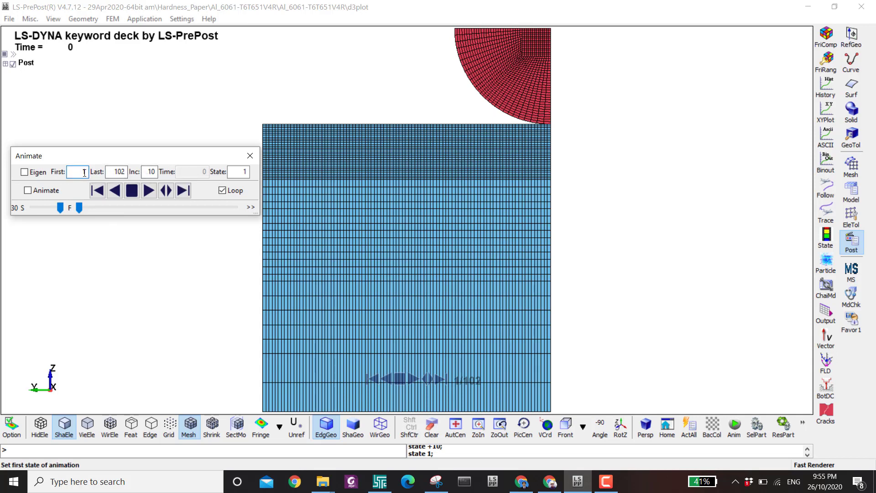
pyautogui.press('Tab')
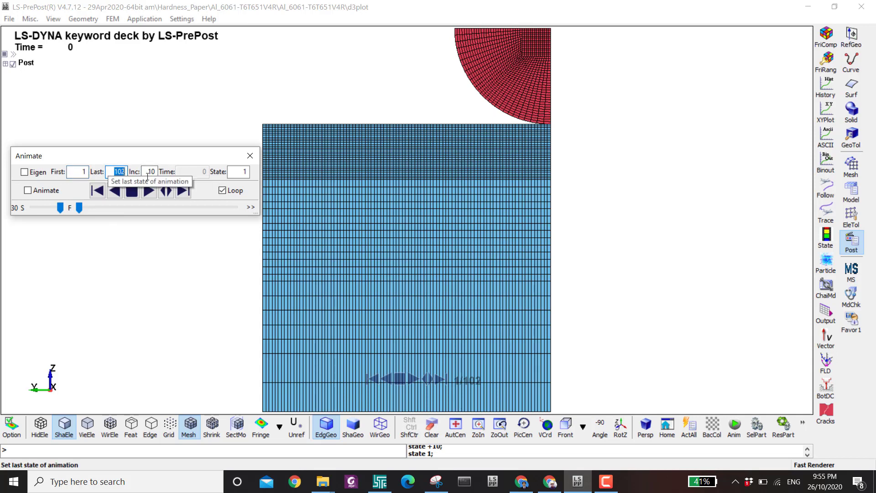
pyautogui.click(148, 190)
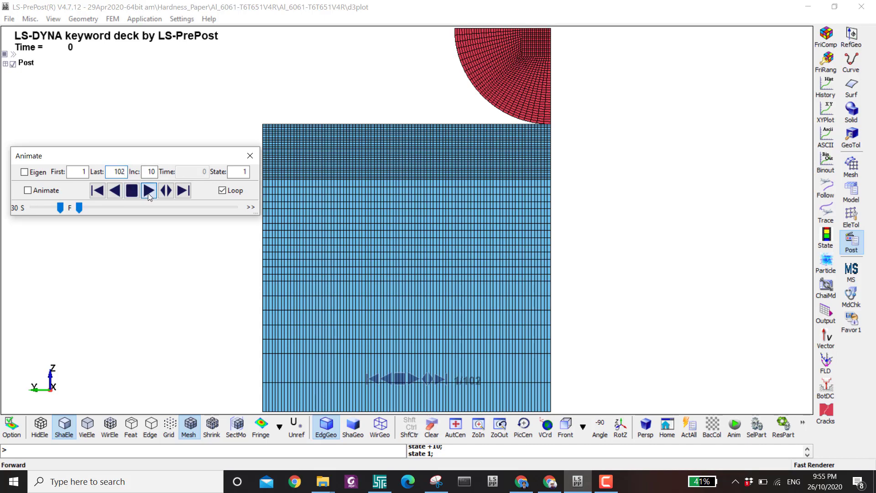
pyautogui.click(131, 190)
# Limit the animation's last state to 50, play the shortened range forward, and stop it at state 21
pyautogui.click(117, 172)
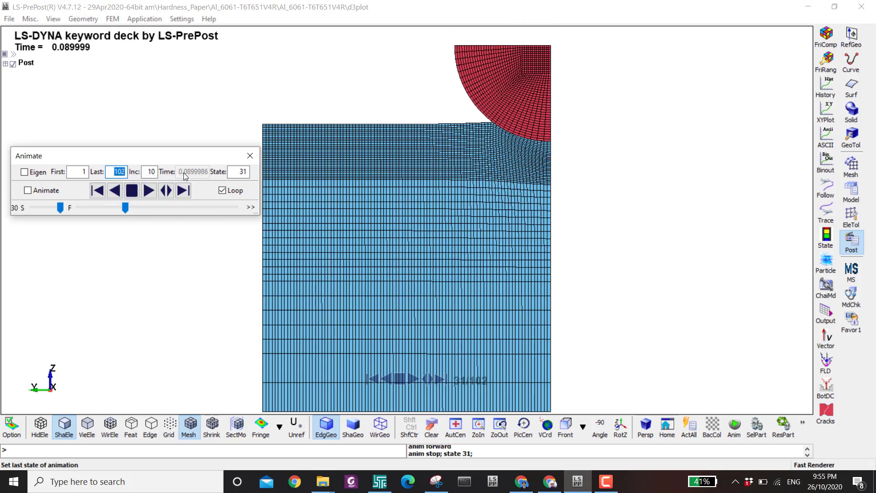
pyautogui.write('50')
pyautogui.press('Return')
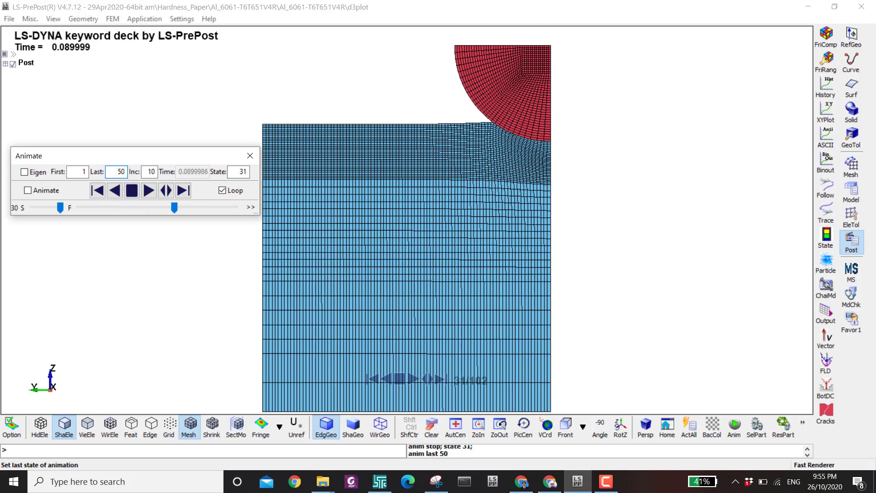
pyautogui.click(152, 192)
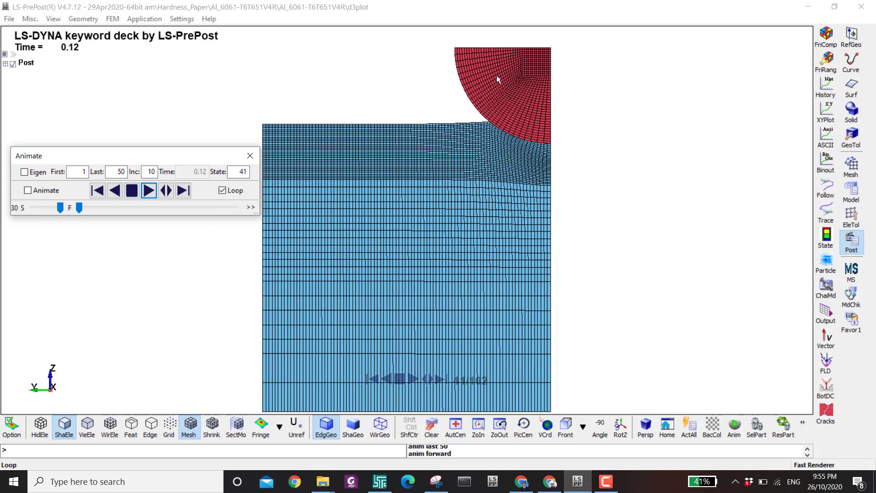
pyautogui.click(137, 206)
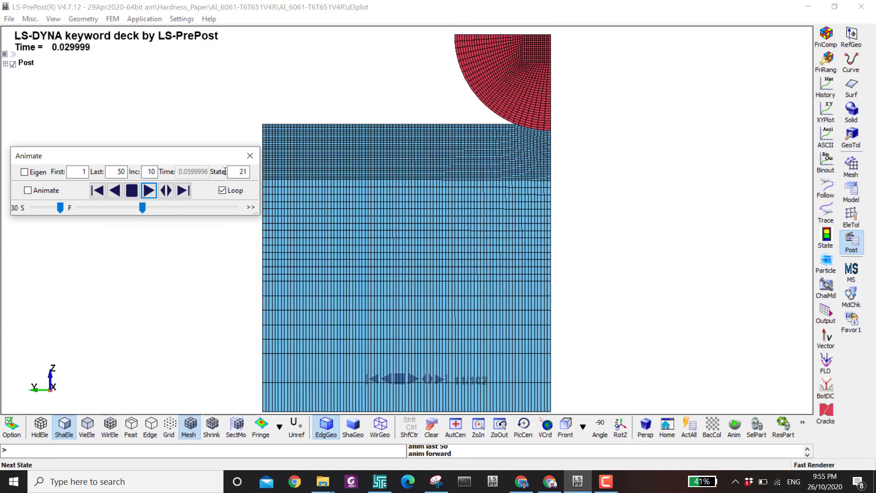
pyautogui.click(132, 192)
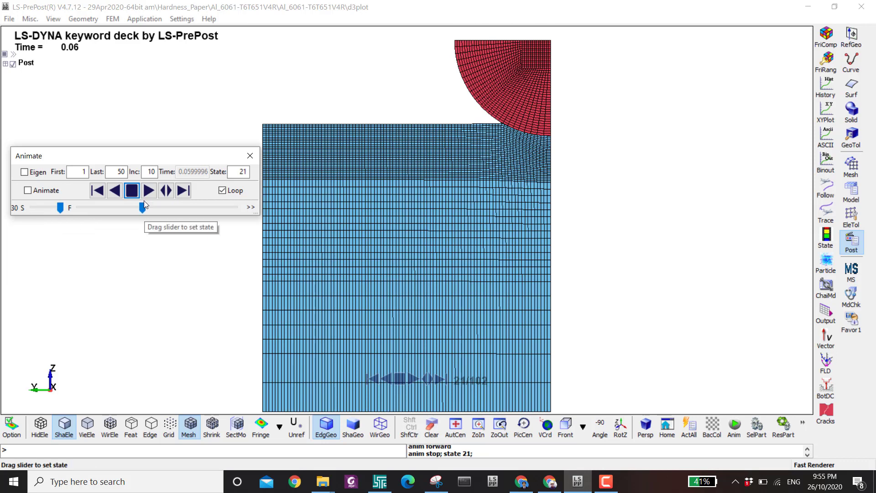
# Play the animation forward with a state increment of 1 and slow its speed to 18
pyautogui.doubleClick(148, 172)
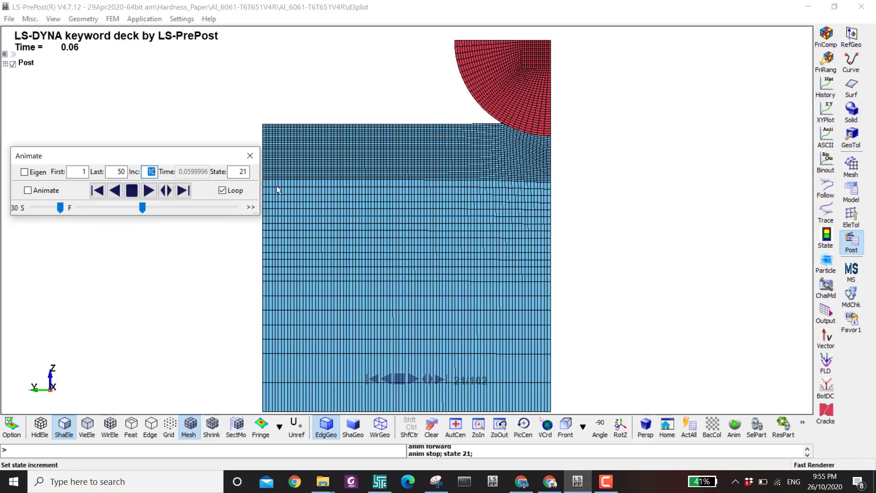
pyautogui.write('1')
pyautogui.press('Return')
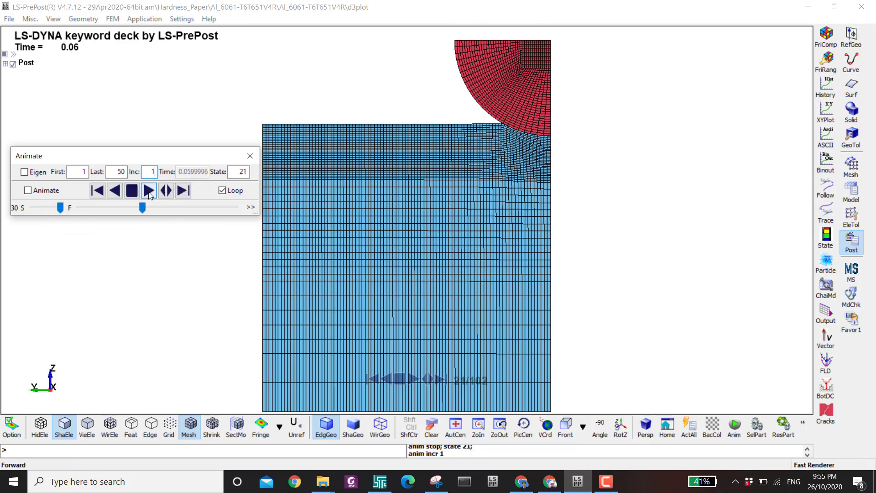
pyautogui.click(149, 191)
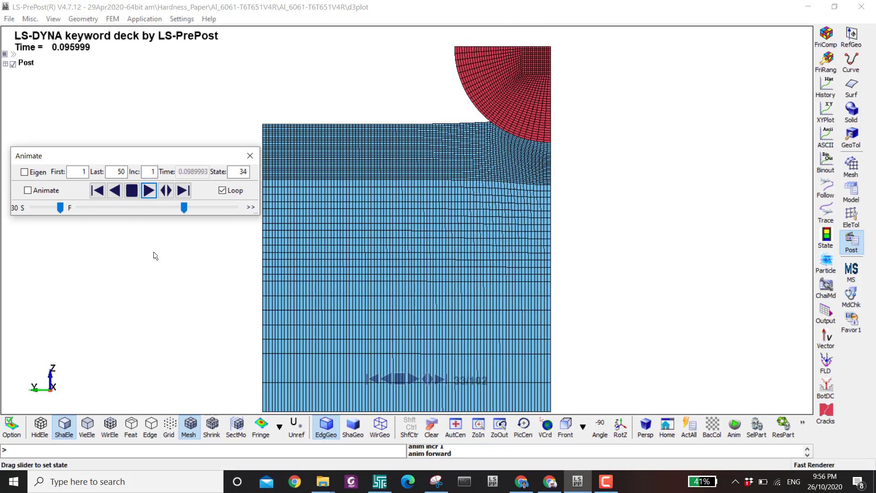
pyautogui.click(47, 208)
pyautogui.click(43, 207)
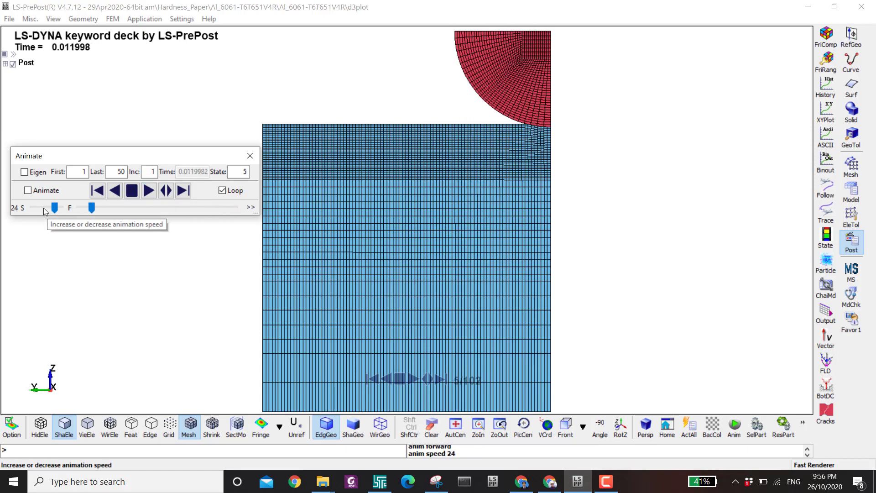
# Stop the animation and move the results to state 50
pyautogui.click(132, 196)
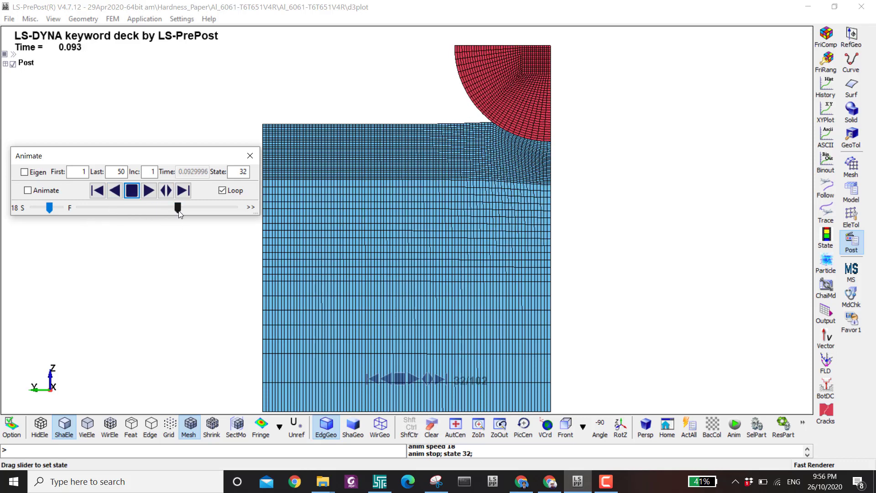
pyautogui.moveTo(243, 213); pyautogui.dragTo(243, 212)
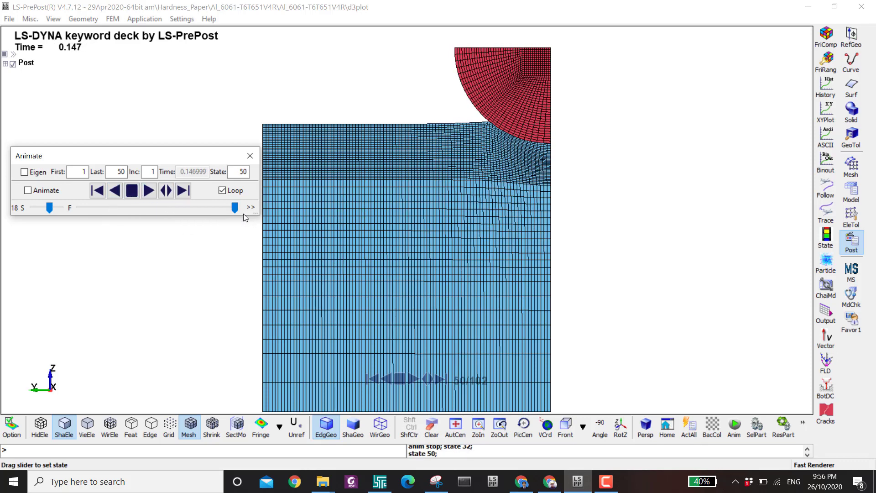
pyautogui.click(228, 113)
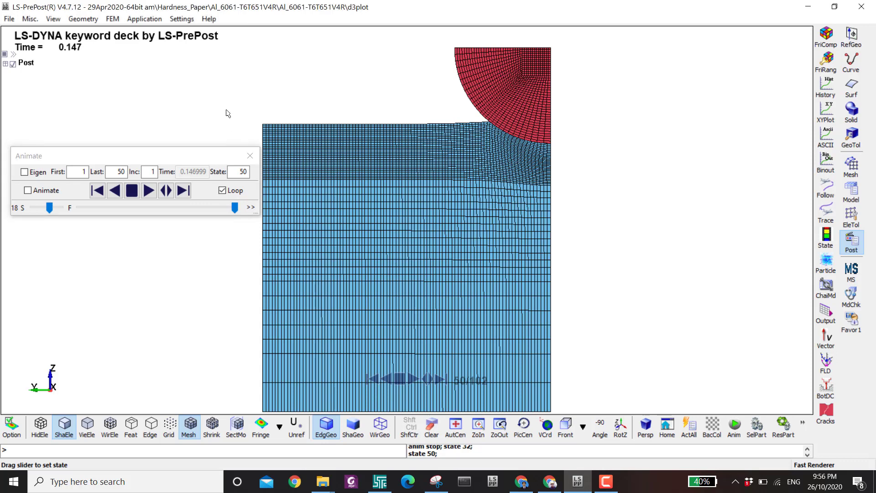
# Apply a displacement scale factor of 0.1 to the whole model through the Post Settings
pyautogui.click(182, 20)
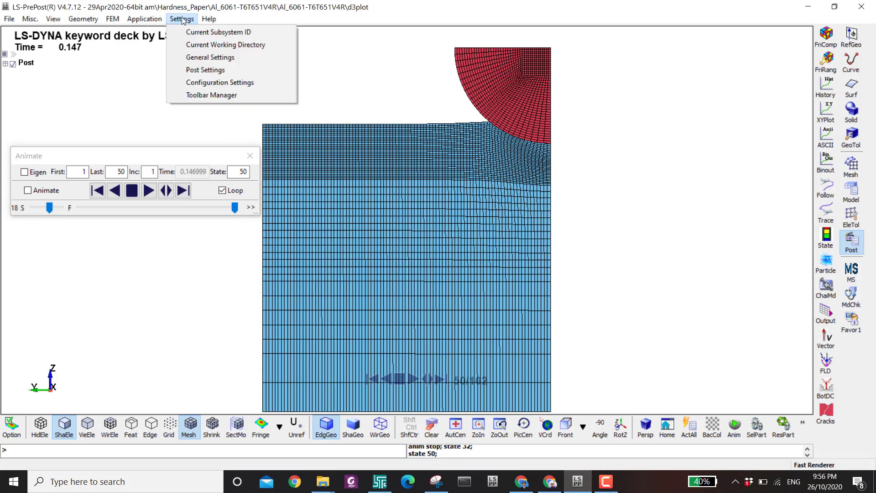
pyautogui.click(207, 72)
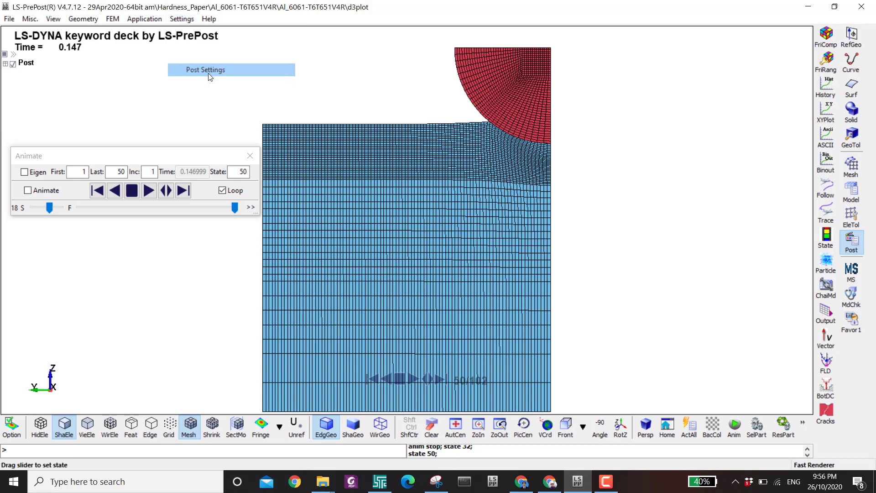
pyautogui.moveTo(203, 84); pyautogui.dragTo(691, 87)
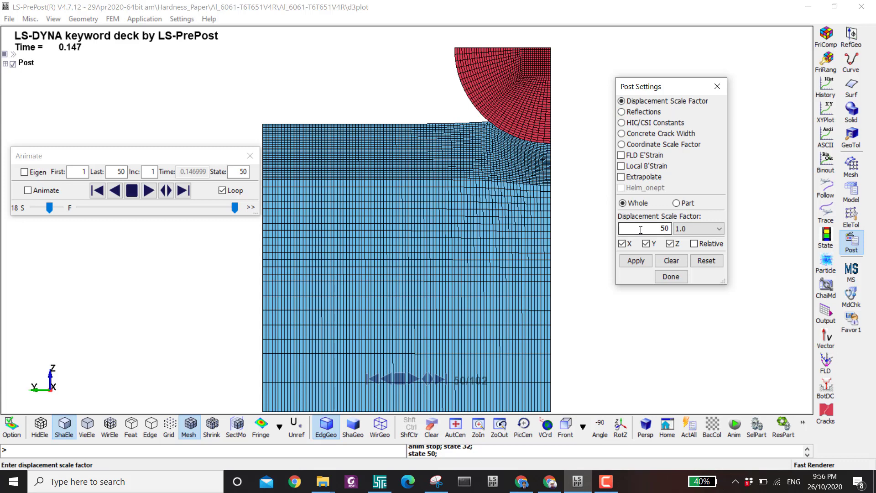
pyautogui.click(690, 230)
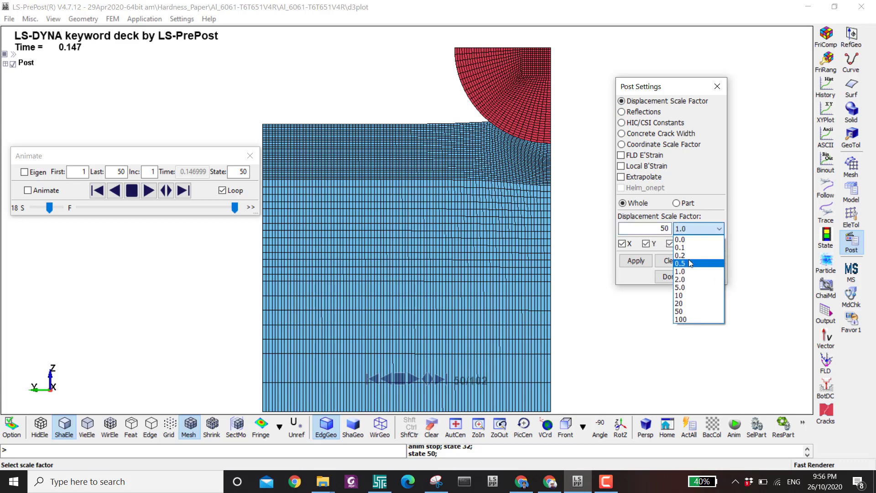
pyautogui.click(688, 271)
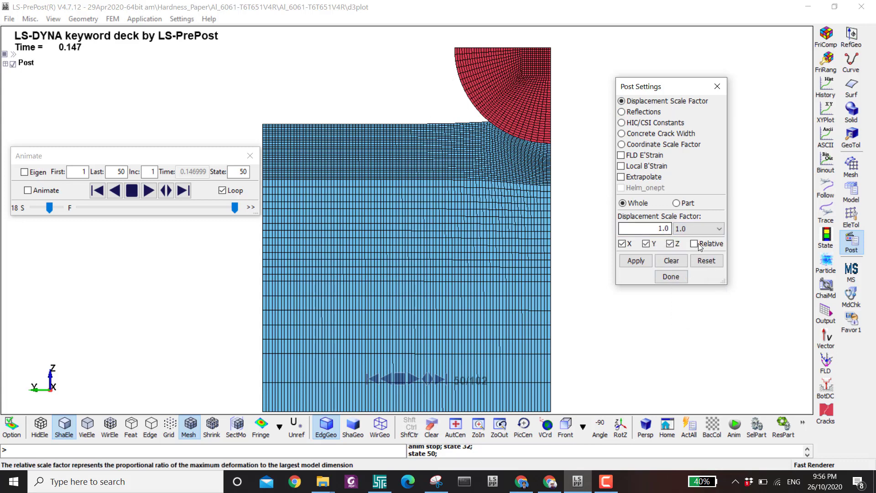
pyautogui.click(702, 228)
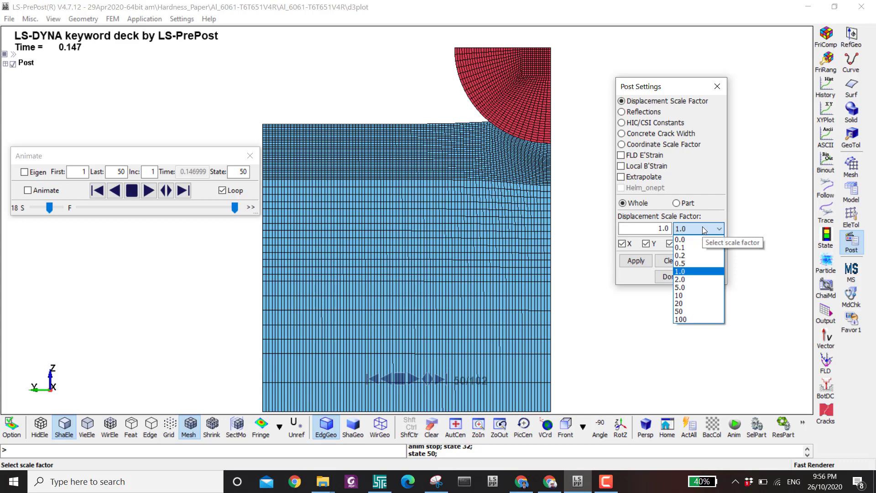
pyautogui.click(684, 248)
pyautogui.click(641, 262)
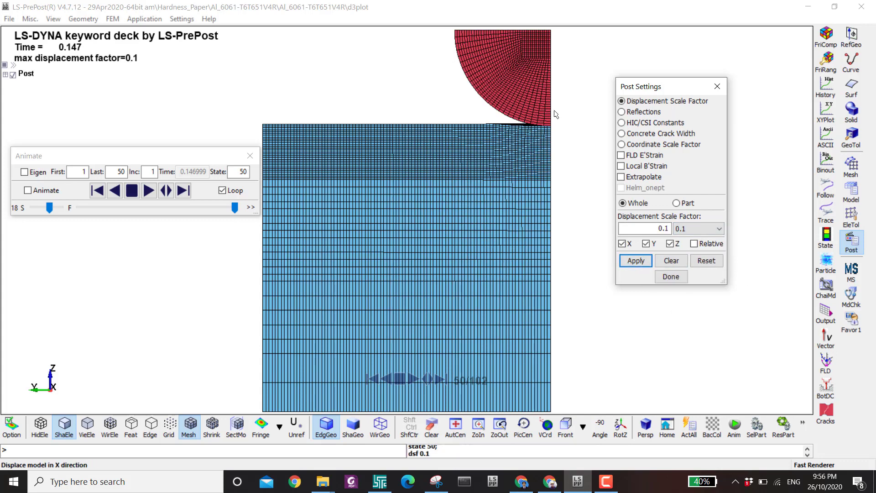
# Apply a displacement scale factor of 5.0, and deselect the X and Y directions so only Z is selected
pyautogui.click(703, 228)
pyautogui.click(685, 287)
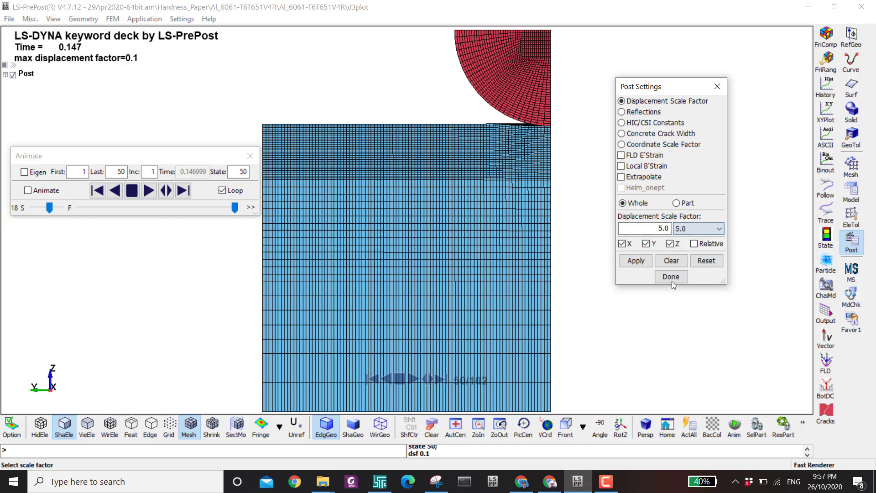
pyautogui.click(636, 261)
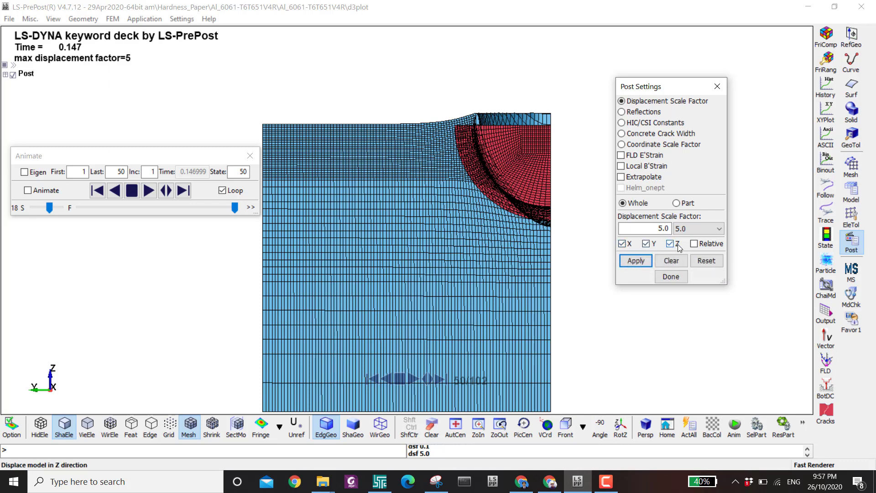
pyautogui.click(622, 244)
pyautogui.click(646, 244)
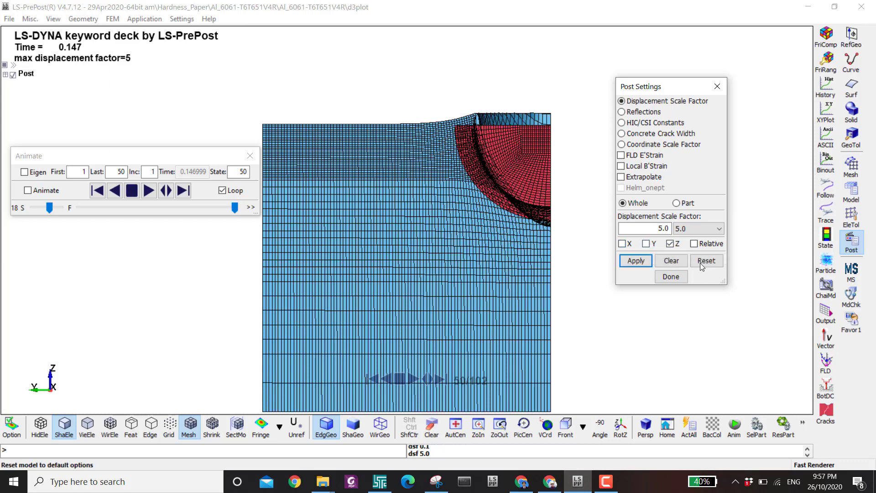
# Reset the model, and apply displacement scale factors of 5.0 and 0.1 in the Z direction only
pyautogui.click(700, 263)
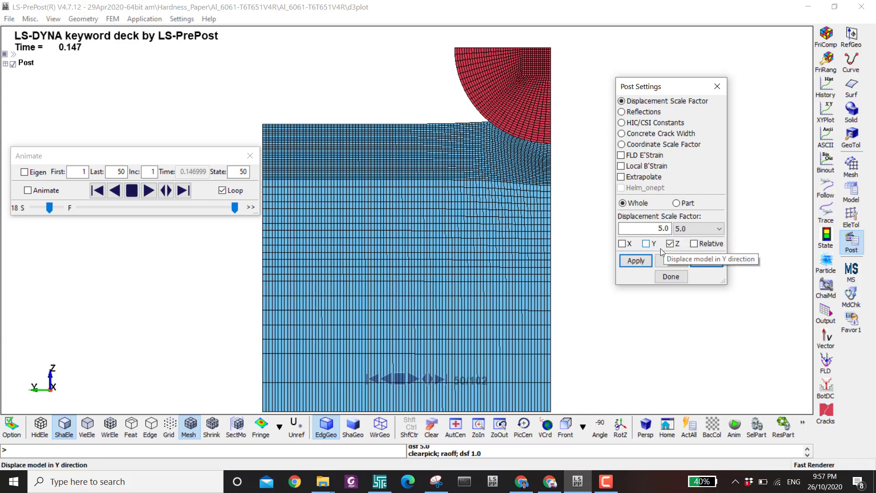
pyautogui.click(644, 261)
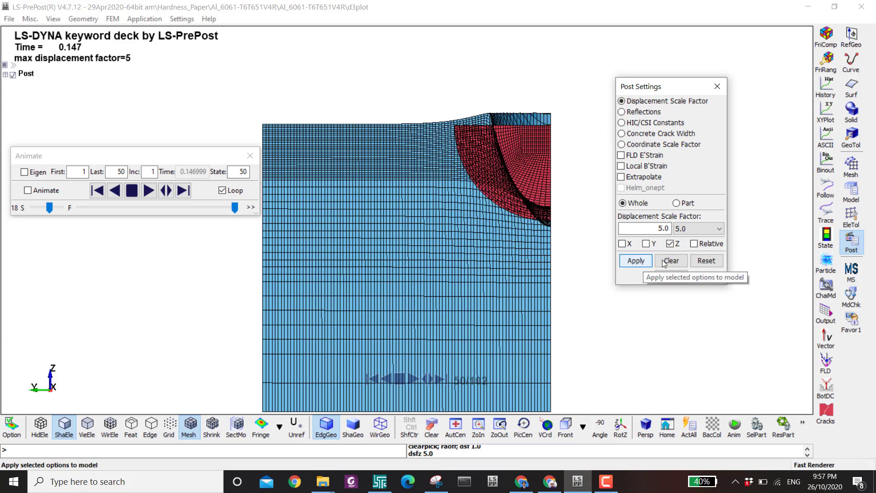
pyautogui.doubleClick(661, 229)
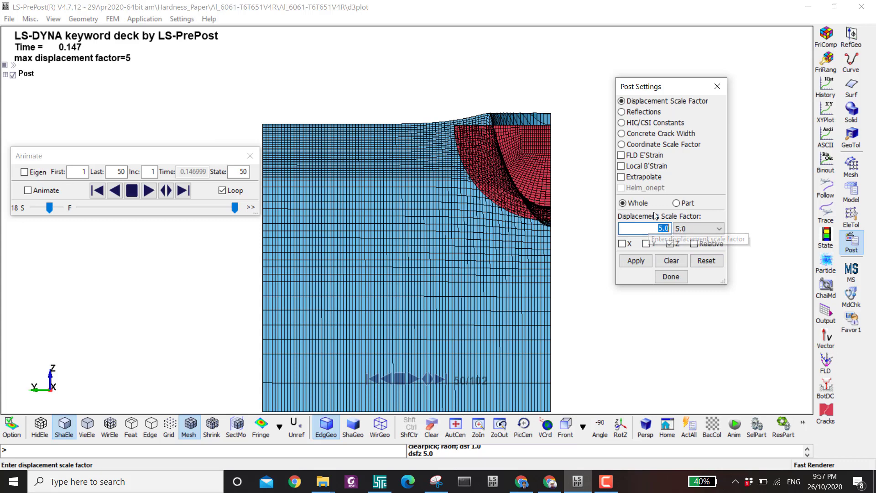
pyautogui.click(719, 228)
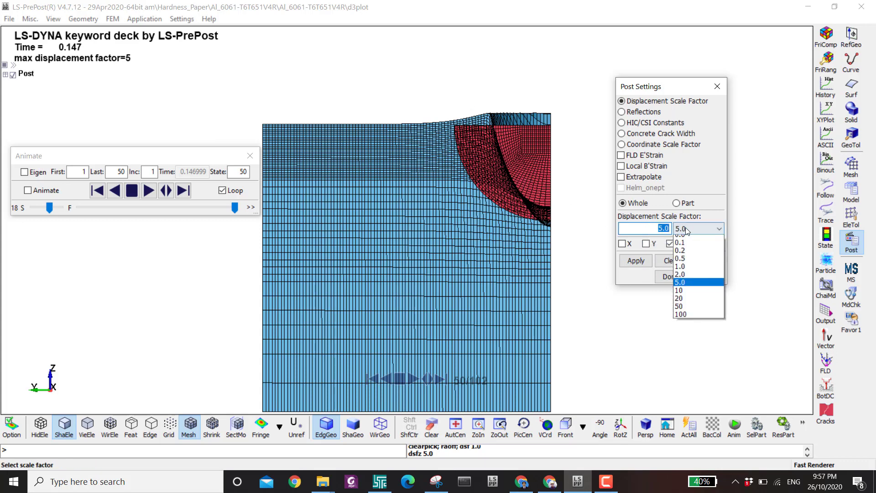
pyautogui.click(687, 242)
pyautogui.click(649, 259)
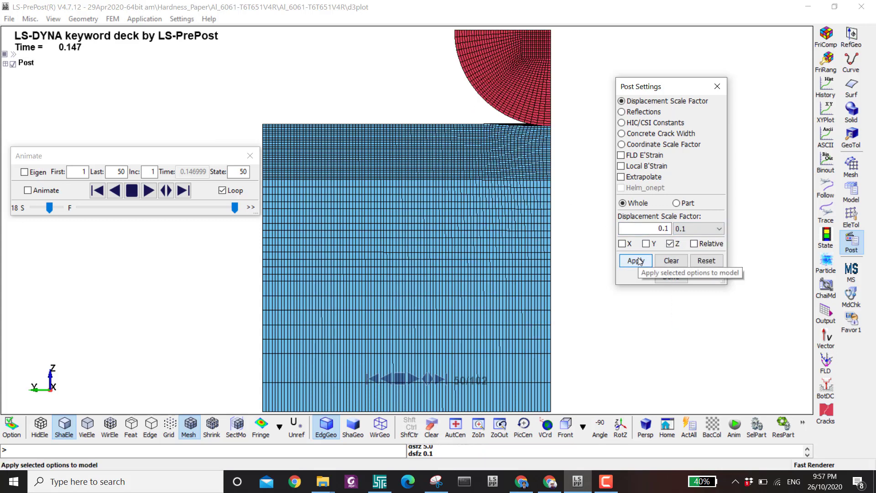
# Choose a displacement scale factor of 0.0 and reset the model to its default options
pyautogui.click(693, 230)
pyautogui.click(680, 239)
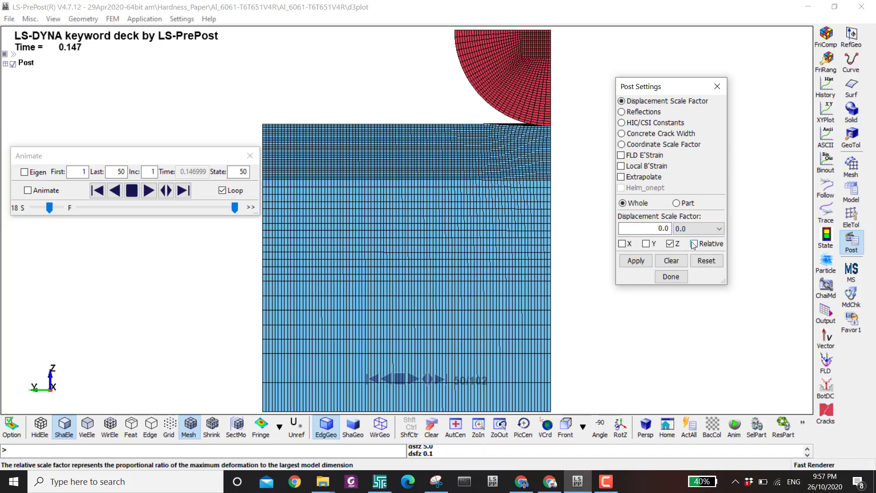
pyautogui.click(706, 261)
# Switch the post settings to Reflections and hide the mesh lines on the quarter model
pyautogui.click(634, 112)
pyautogui.keyDown('shift'); pyautogui.moveTo(480, 166); pyautogui.dragTo(461, 256); pyautogui.keyUp('shift')
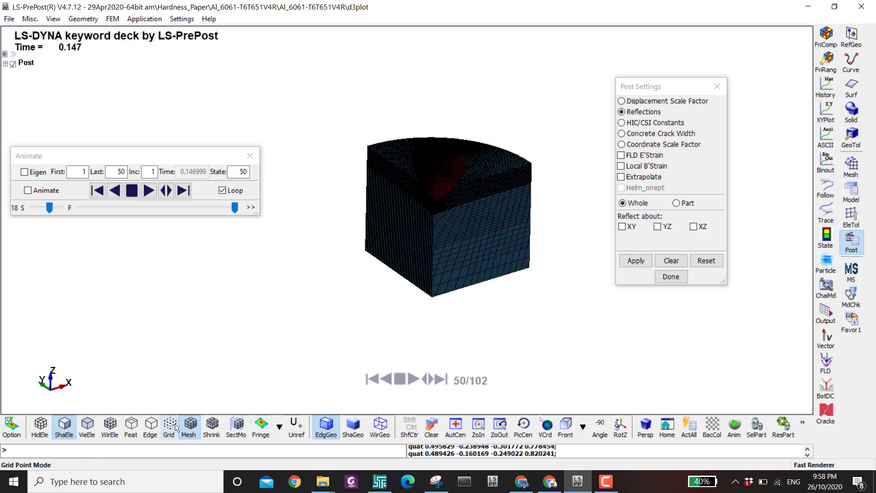
pyautogui.scroll(3, 536, 134)
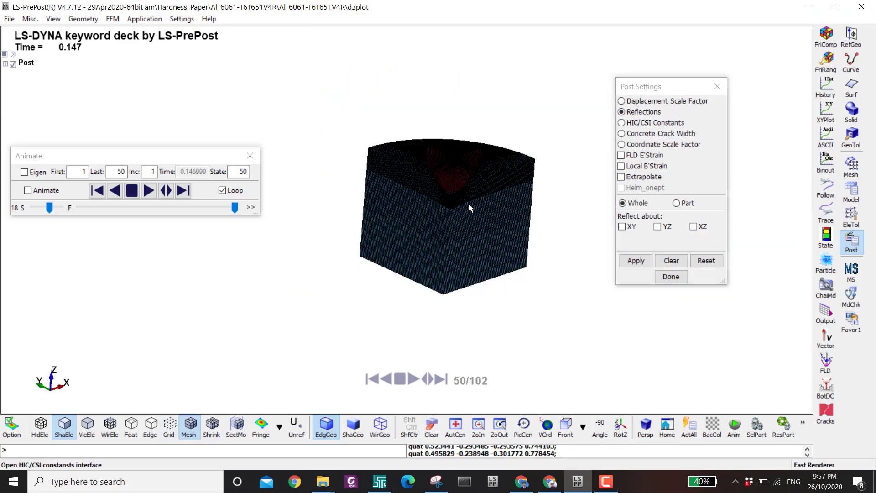
pyautogui.keyDown('shift'); pyautogui.moveTo(470, 204); pyautogui.dragTo(447, 246); pyautogui.keyUp('shift')
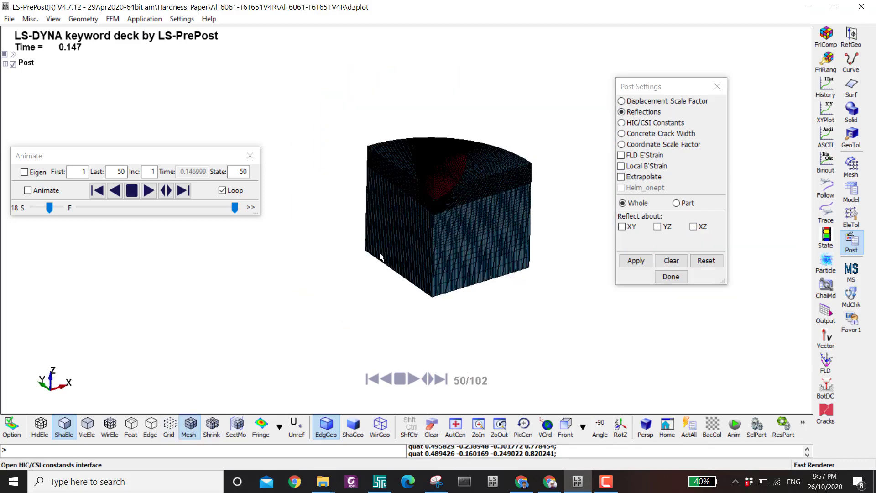
pyautogui.click(188, 427)
pyautogui.scroll(2, 445, 218)
pyautogui.scroll(1, 445, 219)
pyautogui.keyDown('shift'); pyautogui.moveTo(342, 255); pyautogui.dragTo(371, 262, button='middle'); pyautogui.keyUp('shift')
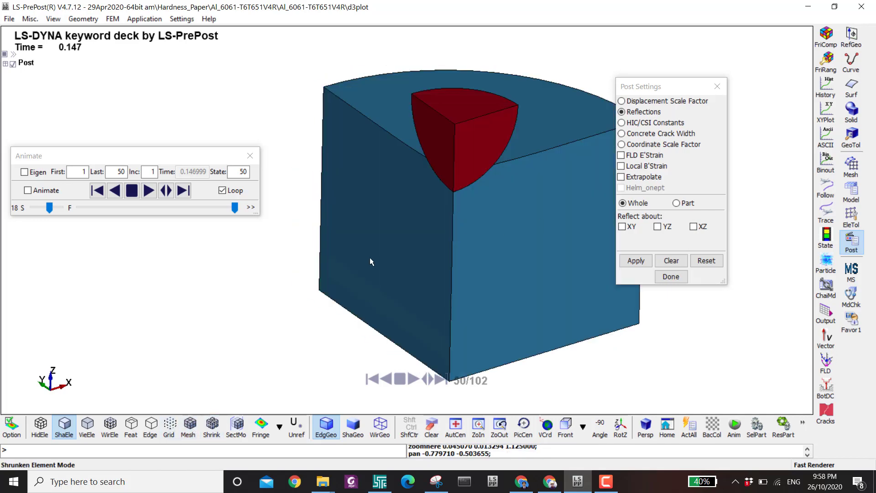
# Reflect the whole model about the YZ and XZ planes
pyautogui.click(660, 231)
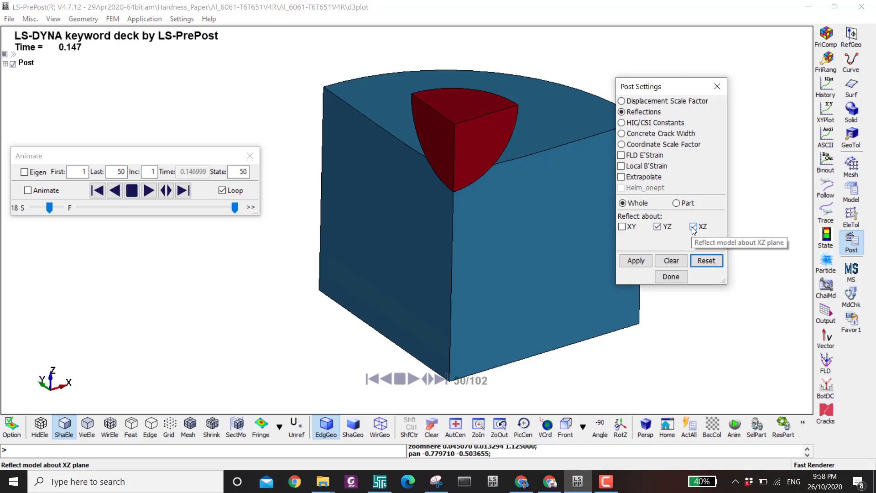
pyautogui.click(643, 265)
pyautogui.keyDown('shift'); pyautogui.moveTo(417, 256); pyautogui.dragTo(470, 134, button='middle'); pyautogui.keyUp('shift')
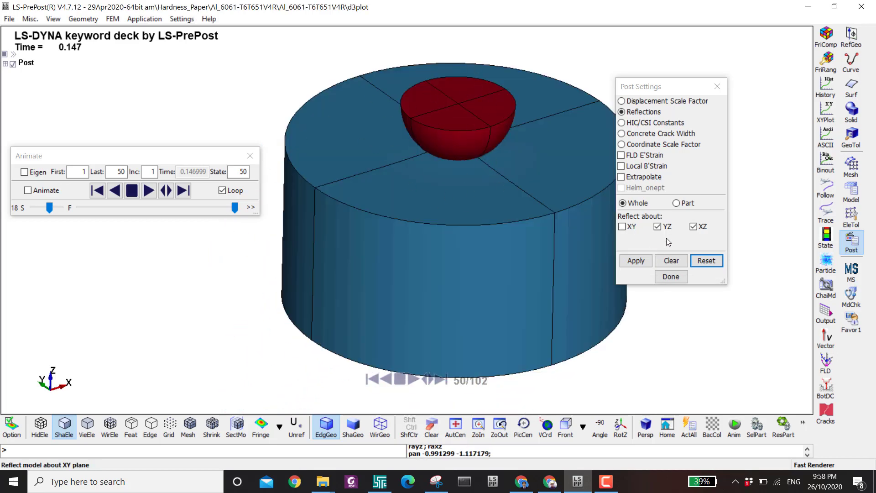
# Reset the reflected model and reflect it about the XZ plane only
pyautogui.click(658, 227)
pyautogui.click(699, 262)
pyautogui.keyDown('shift'); pyautogui.moveTo(593, 187); pyautogui.dragTo(558, 265, button='middle'); pyautogui.keyUp('shift')
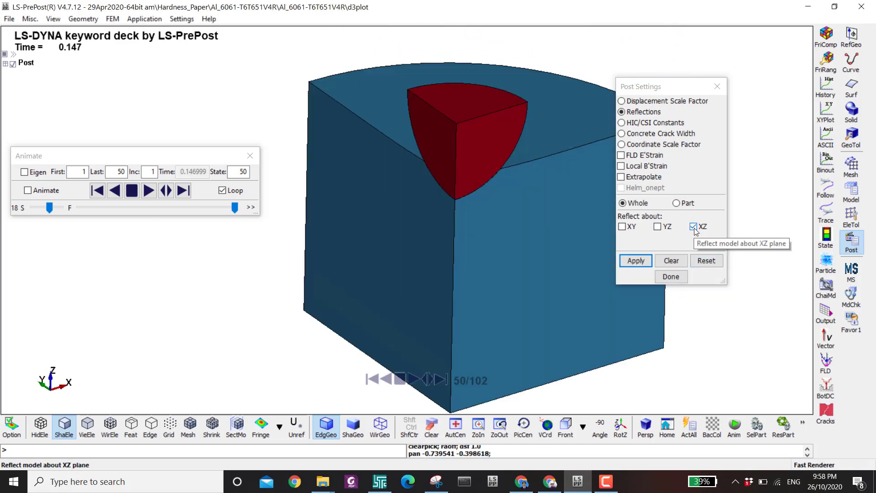
pyautogui.click(636, 261)
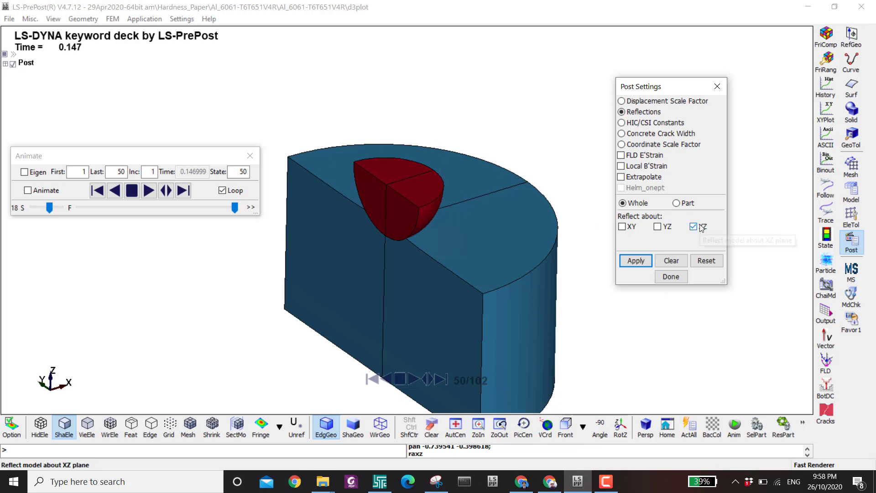
# Remove the XZ reflection by resetting the model to its default, and close the Post Settings
pyautogui.click(679, 262)
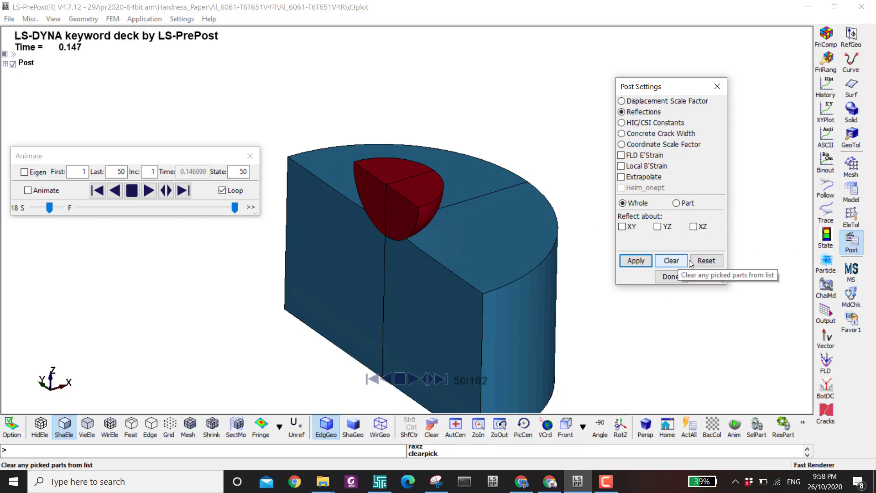
pyautogui.click(707, 260)
pyautogui.scroll(1, 444, 168)
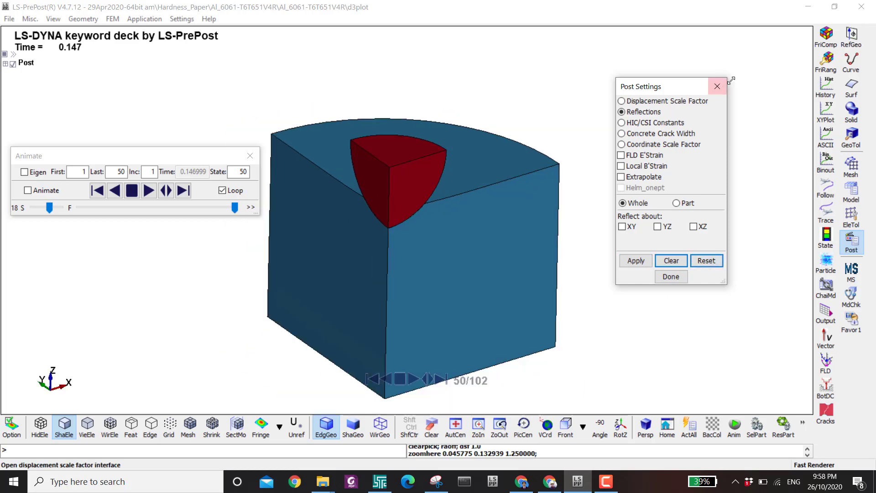
pyautogui.click(717, 85)
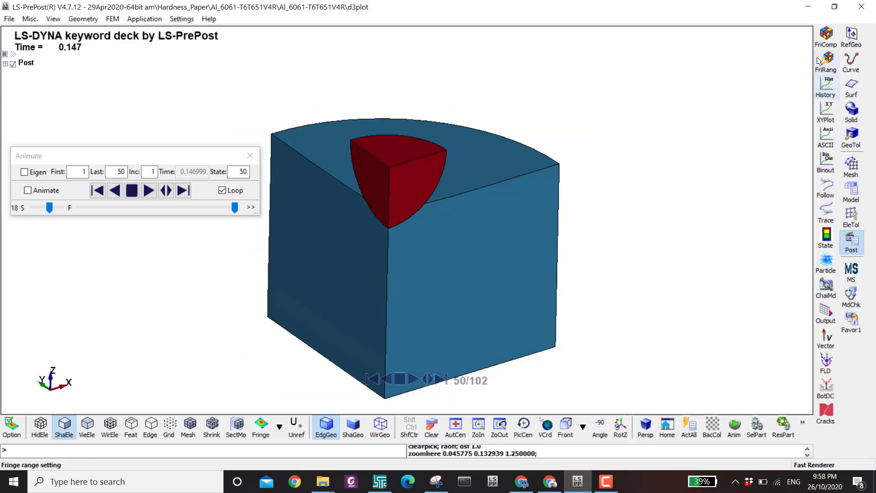
# Open the Fringe Component settings and display the contours of x-stress, z-stress and effective plastic strain in turn
pyautogui.click(827, 39)
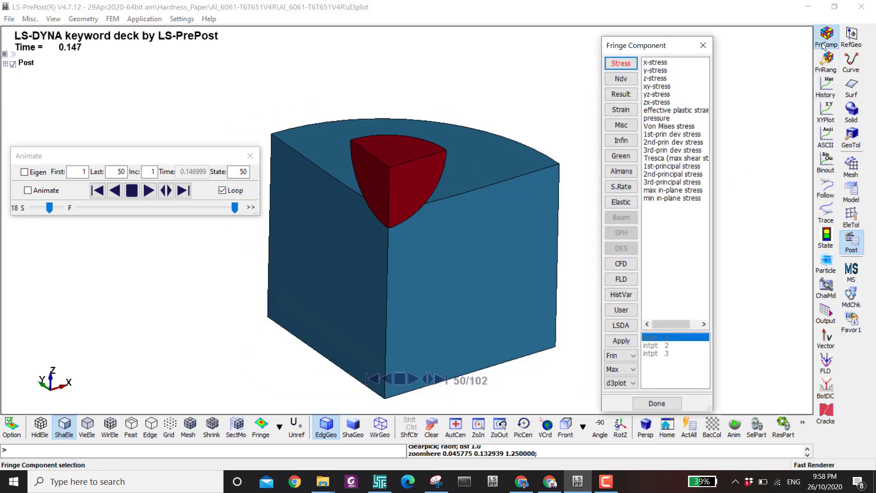
pyautogui.click(659, 63)
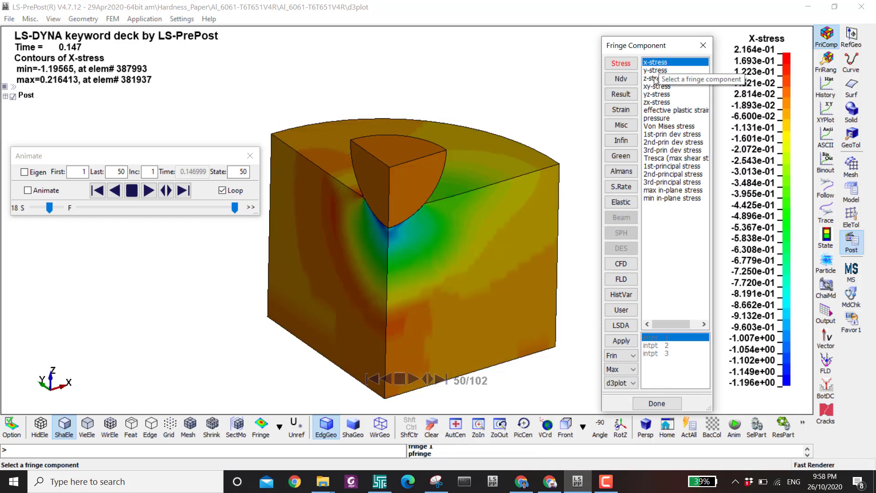
pyautogui.click(653, 79)
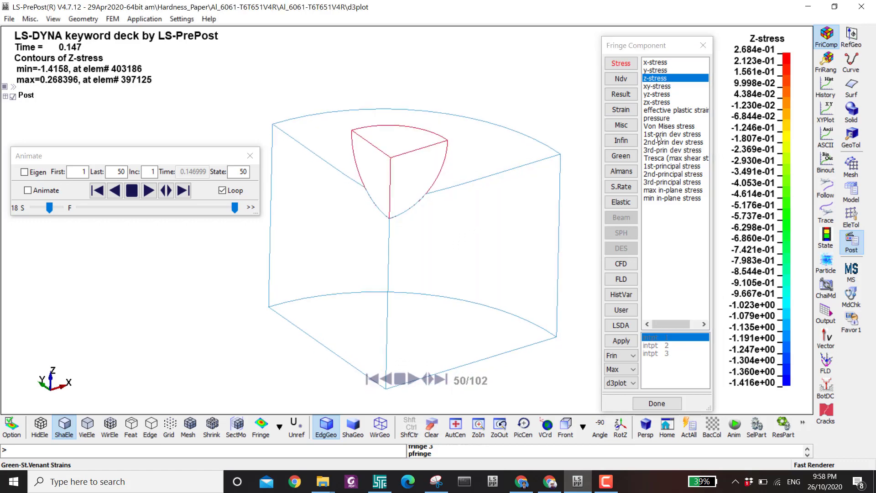
pyautogui.click(667, 110)
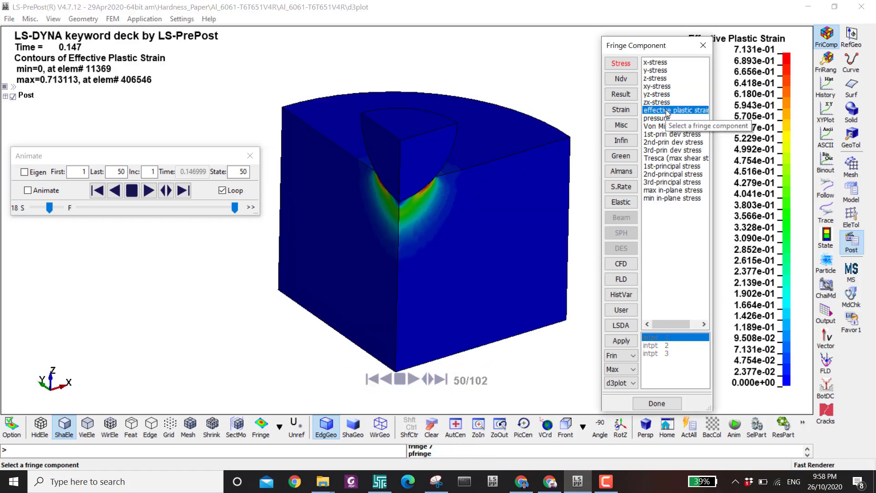
# Display the z-displacement contours from the nodal (Ndv) fringe components
pyautogui.click(628, 80)
pyautogui.click(653, 86)
pyautogui.click(653, 79)
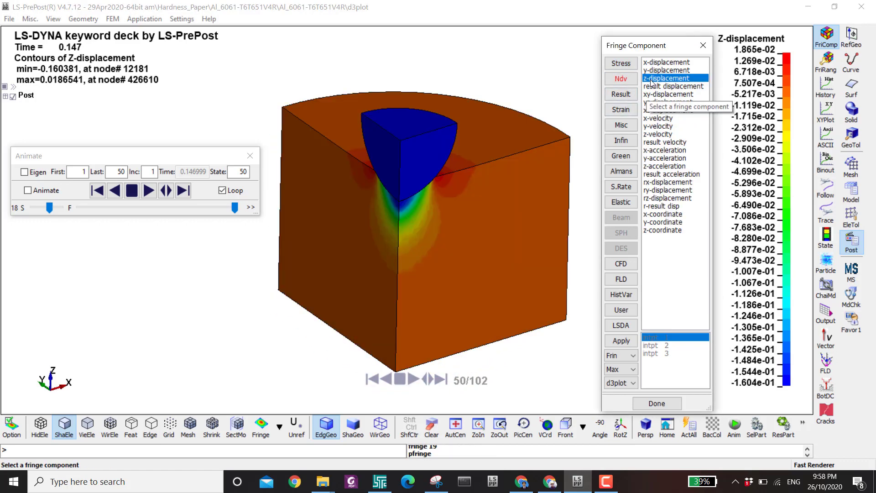
# Return to the stress fringe components and display the Von Mises stress contours
pyautogui.click(631, 69)
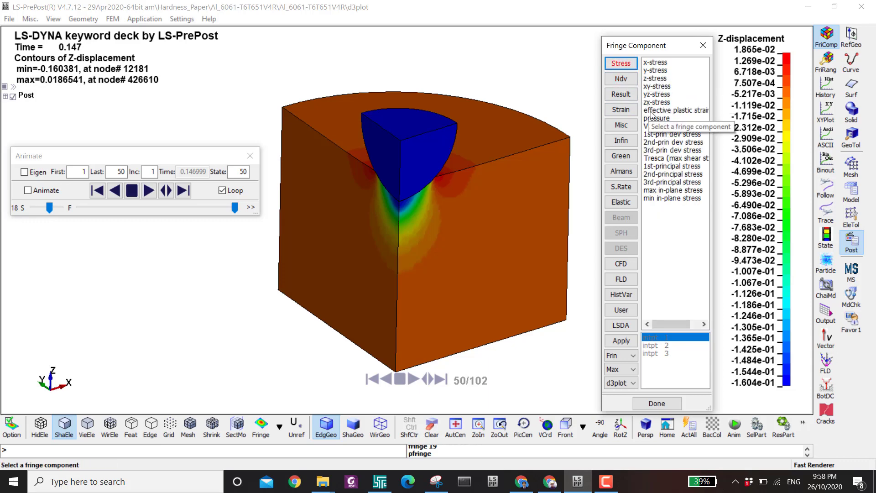
pyautogui.click(667, 110)
pyautogui.click(668, 126)
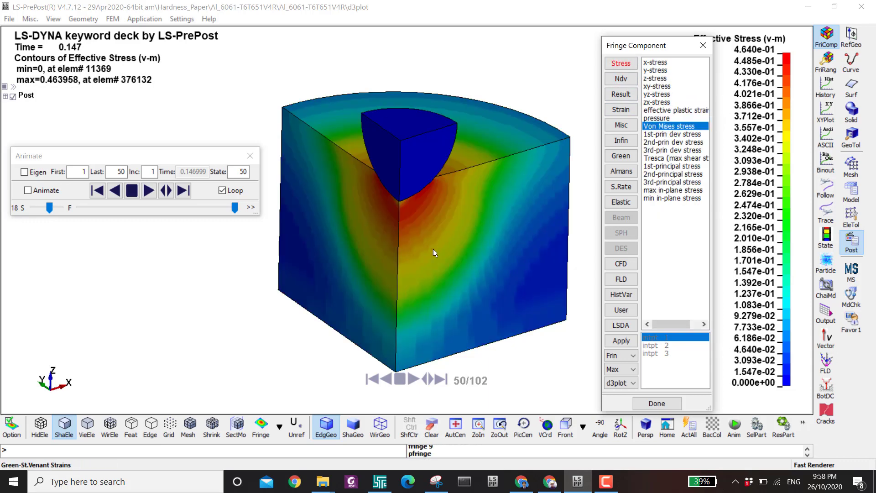
# Play the Von Mises stress animation forward and set its speed to 30
pyautogui.click(148, 191)
pyautogui.moveTo(49, 208); pyautogui.dragTo(60, 208)
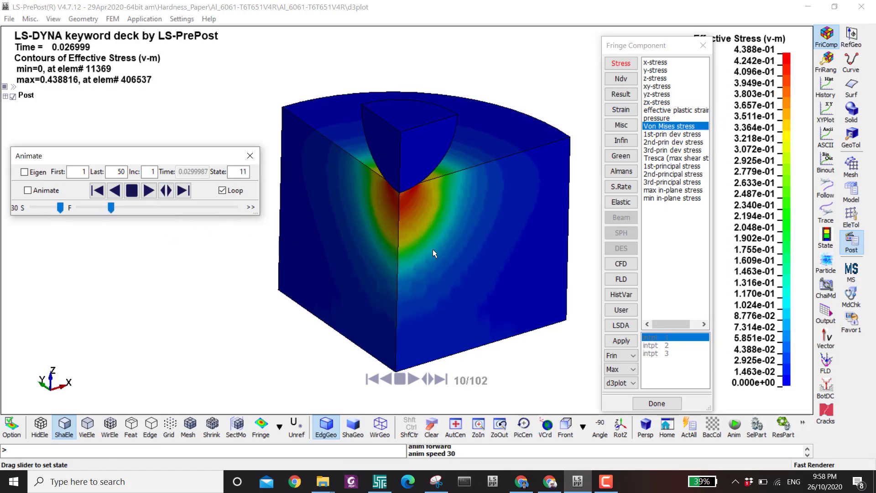
pyautogui.scroll(3, 398, 245)
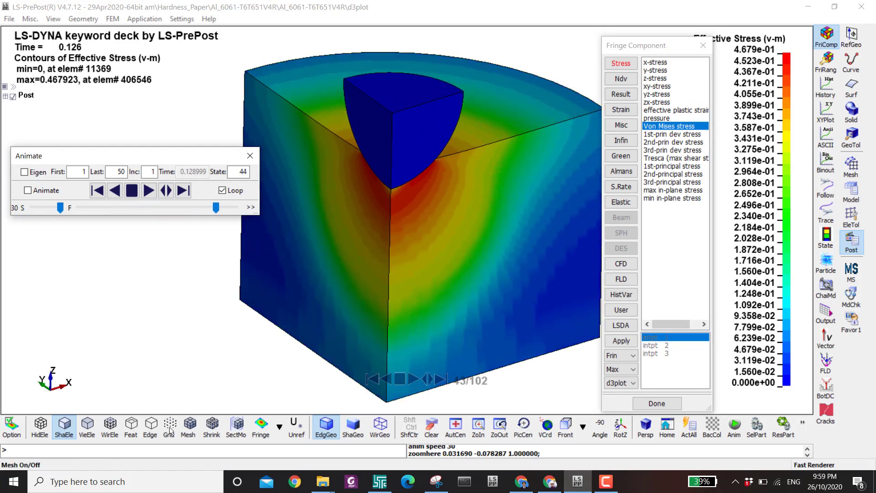
# Show the mesh lines on the model, and stop the animation at state 50
pyautogui.click(188, 426)
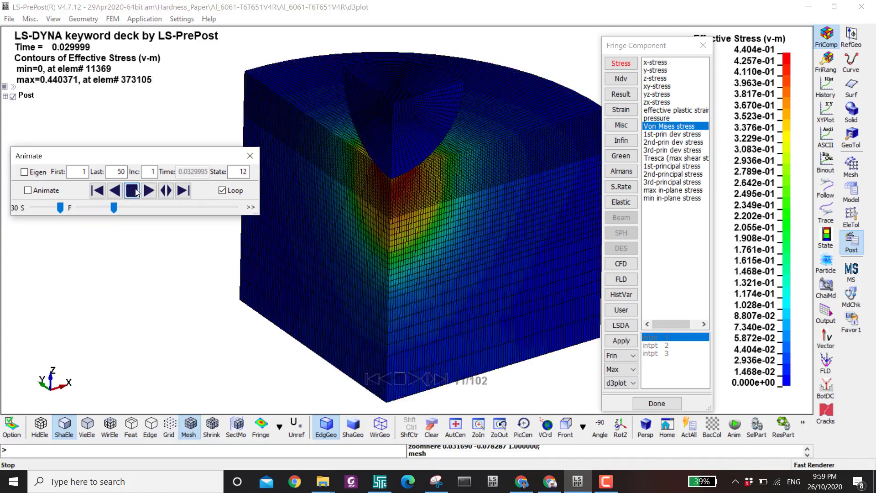
pyautogui.click(117, 208)
pyautogui.moveTo(191, 210); pyautogui.dragTo(294, 207)
# Open the Fringe Range settings and set the number of fringe levels to 6
pyautogui.scroll(1, 397, 216)
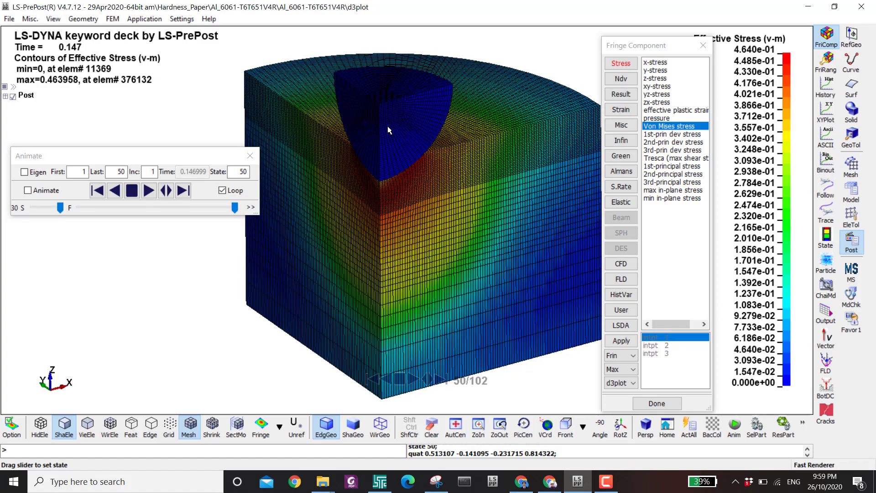
pyautogui.scroll(1, 411, 199)
pyautogui.scroll(1, 411, 200)
pyautogui.keyDown('shift'); pyautogui.moveTo(405, 212); pyautogui.dragTo(378, 143); pyautogui.keyUp('shift')
pyautogui.keyDown('shift'); pyautogui.moveTo(378, 143); pyautogui.dragTo(399, 192, button='middle'); pyautogui.keyUp('shift')
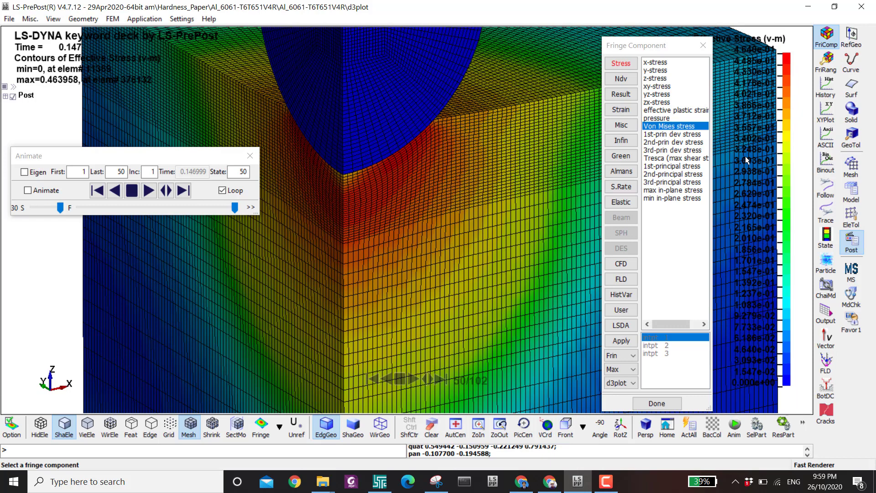
pyautogui.click(829, 68)
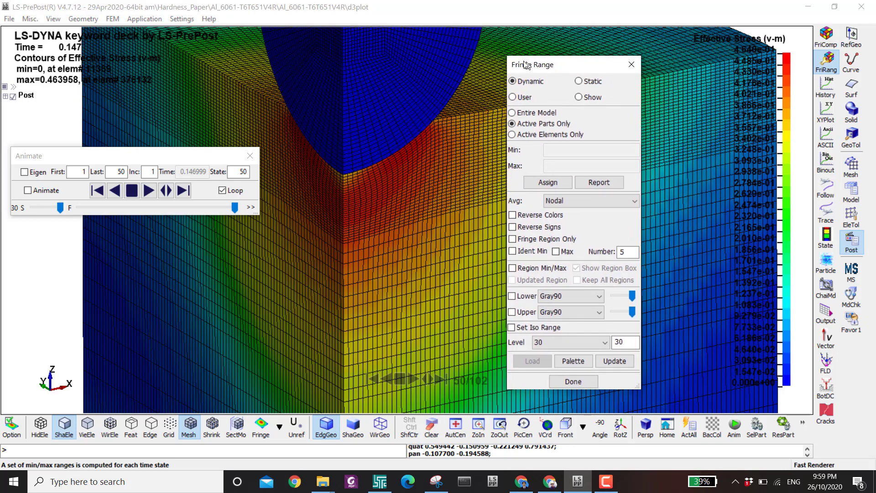
pyautogui.keyDown('shift'); pyautogui.moveTo(702, 123); pyautogui.dragTo(645, 116, button='middle'); pyautogui.keyUp('shift')
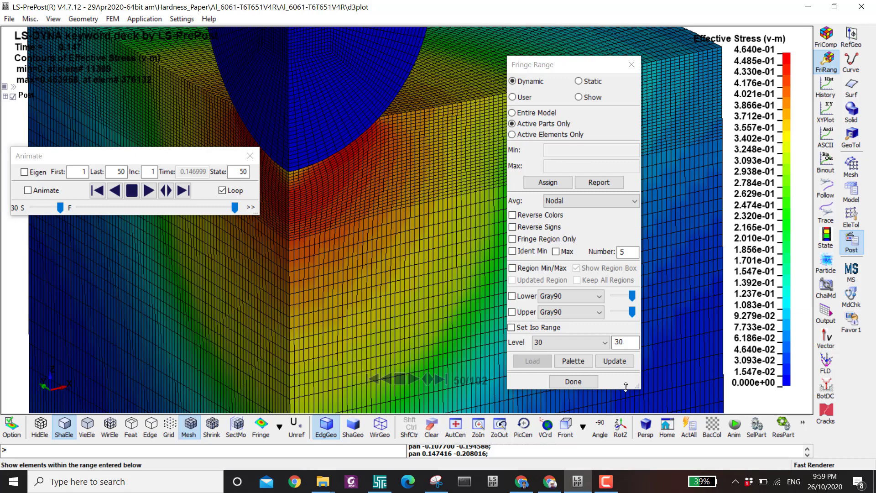
pyautogui.click(618, 344)
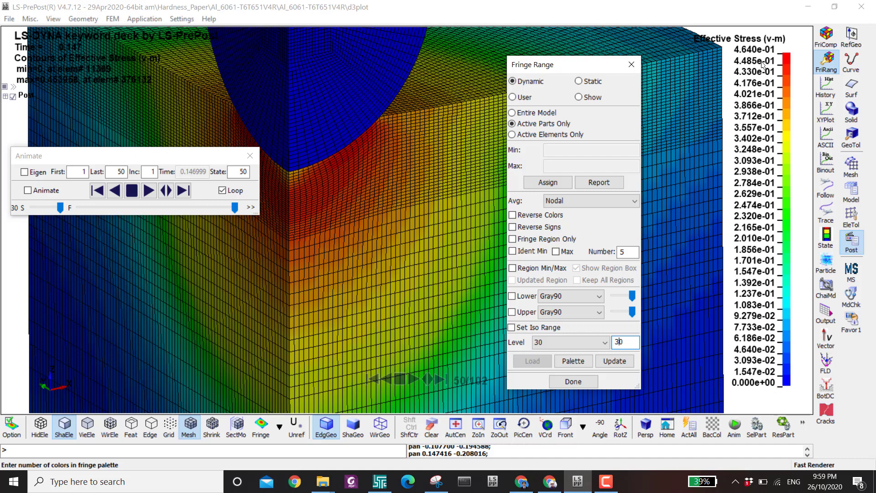
pyautogui.click(590, 343)
pyautogui.click(579, 360)
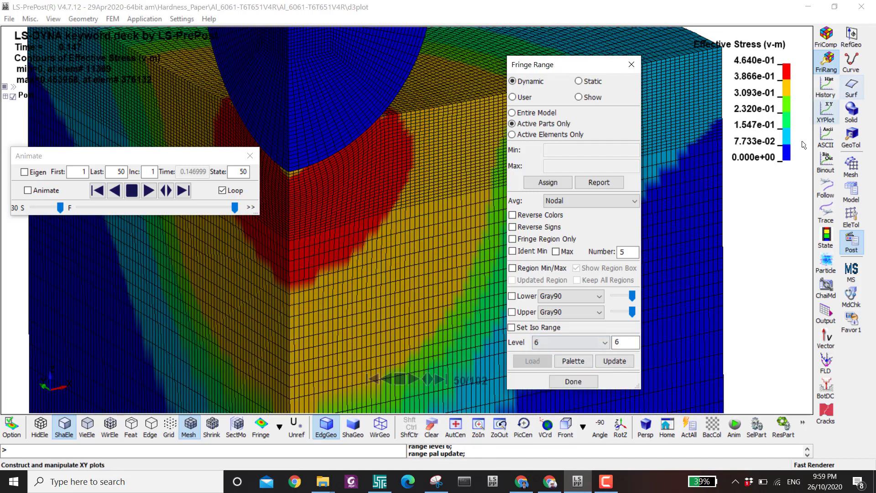
# Set the number of fringe levels to 10, followed by 20
pyautogui.click(549, 342)
pyautogui.click(571, 360)
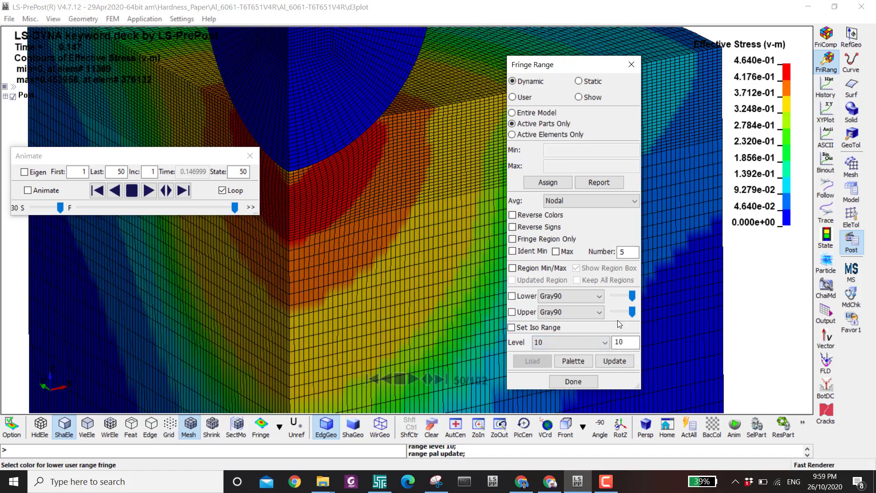
pyautogui.click(561, 343)
pyautogui.click(557, 371)
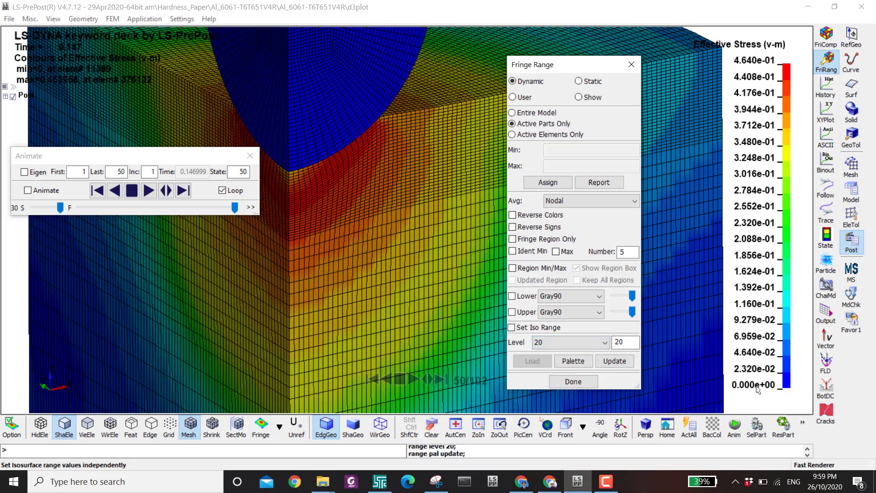
# Set the number of fringe levels to 30, followed by 6
pyautogui.scroll(-2, 366, 194)
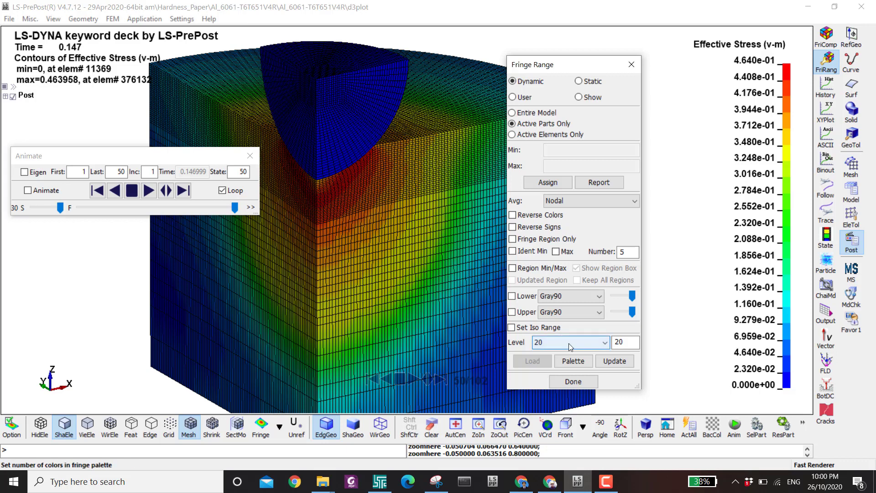
pyautogui.click(553, 343)
pyautogui.click(554, 377)
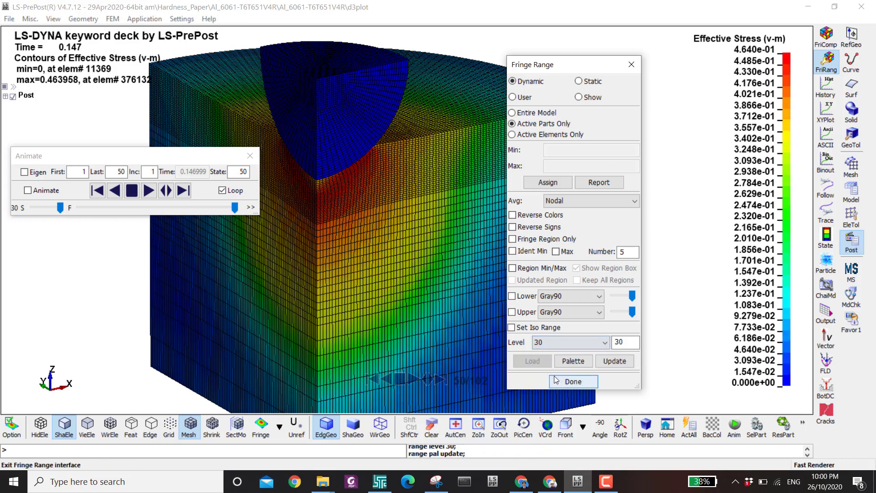
pyautogui.scroll(2, 304, 188)
pyautogui.scroll(-2, 405, 237)
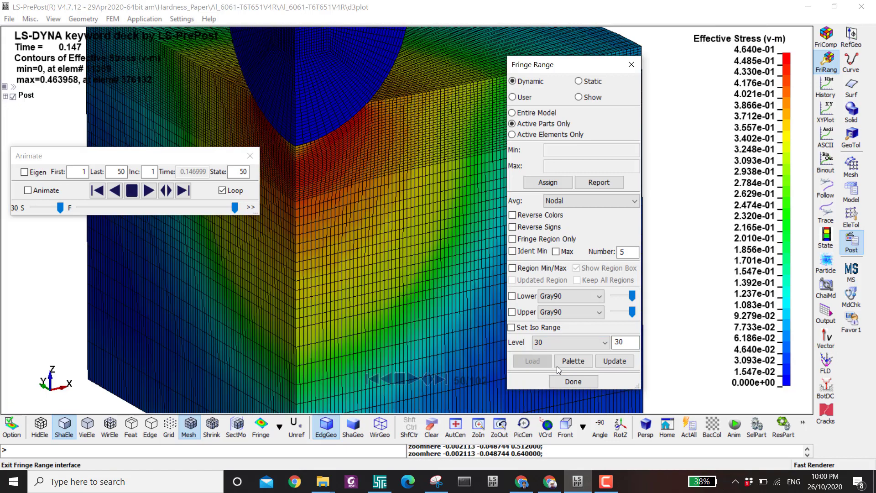
pyautogui.click(555, 345)
pyautogui.click(544, 355)
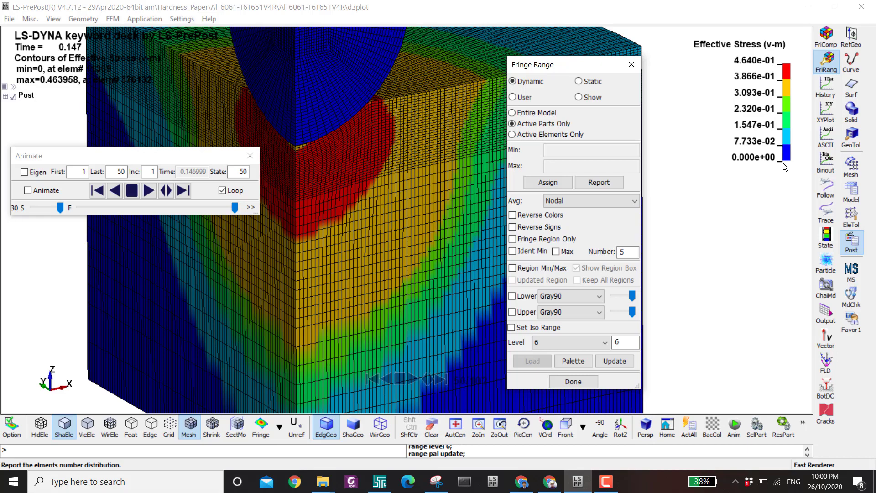
# Reverse the fringe colours of the stress contour and restore their original order
pyautogui.click(544, 215)
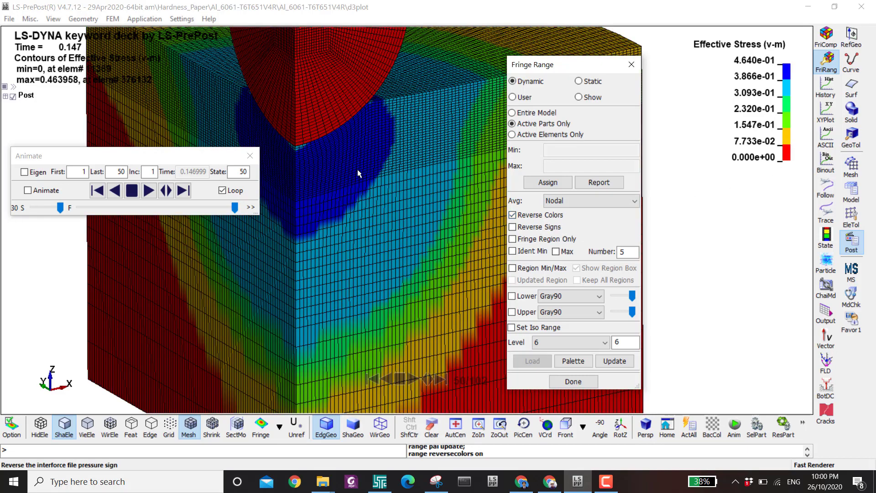
pyautogui.click(513, 215)
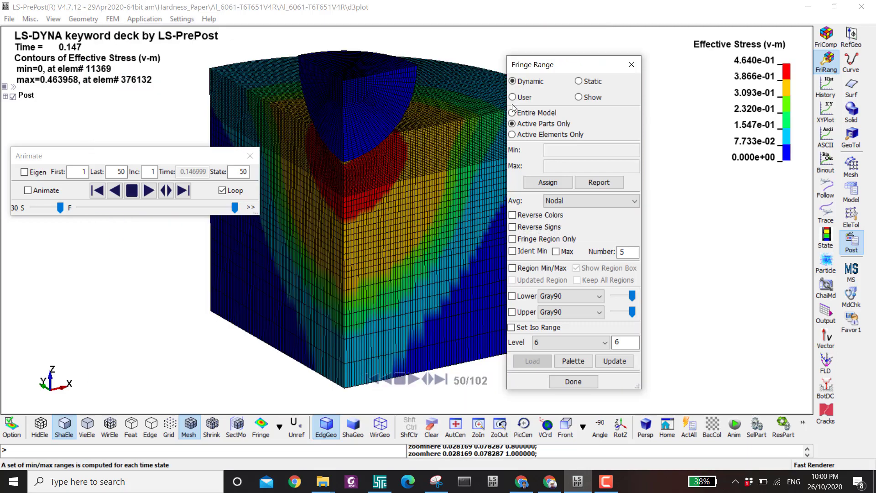
# Move the Fringe Range dialog off the model, play the animation with the Dynamic range and stop it at state 31
pyautogui.moveTo(530, 69); pyautogui.dragTo(603, 52)
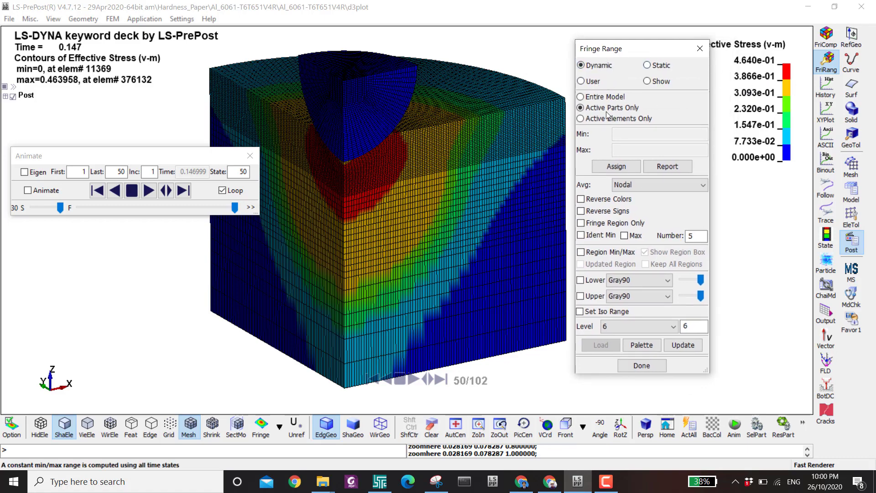
pyautogui.click(148, 191)
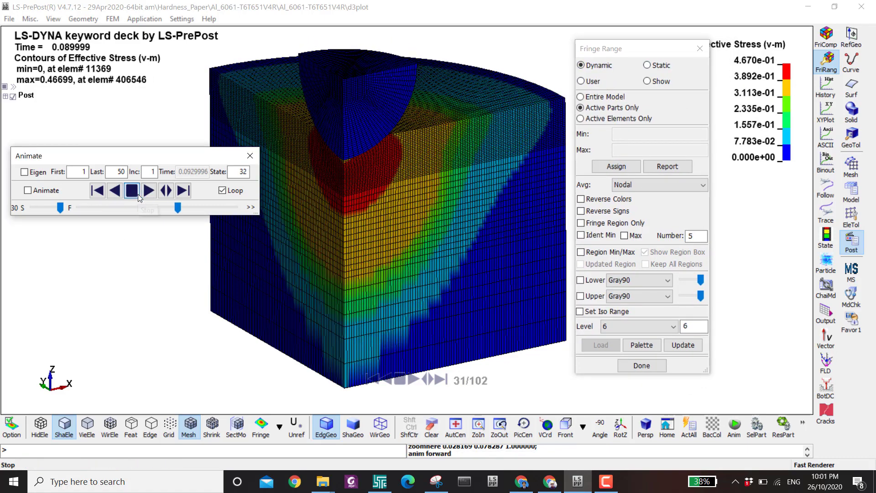
pyautogui.click(138, 195)
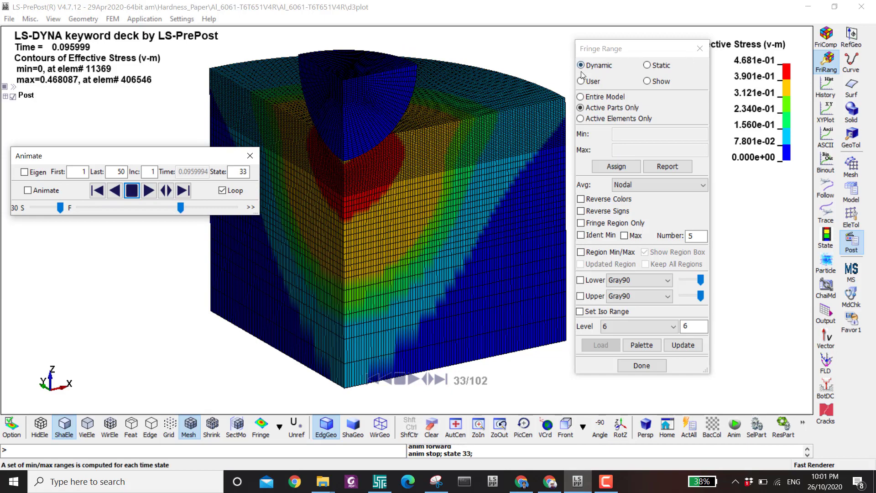
pyautogui.click(155, 192)
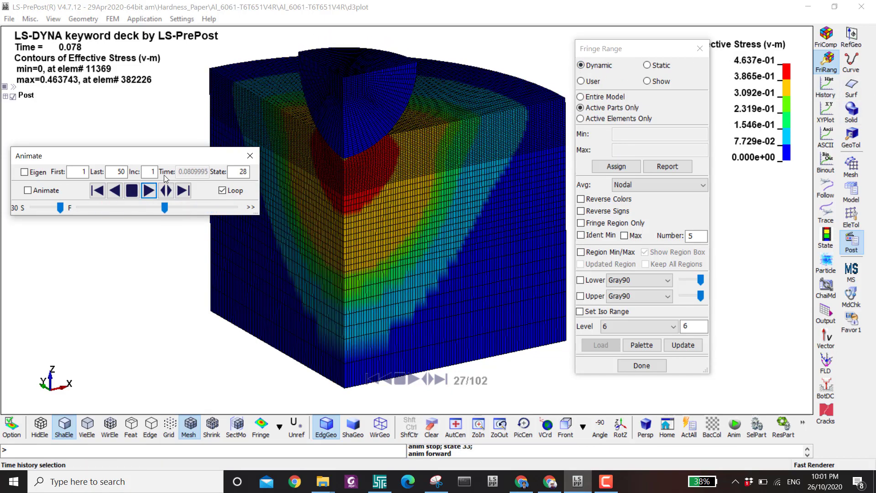
pyautogui.click(137, 194)
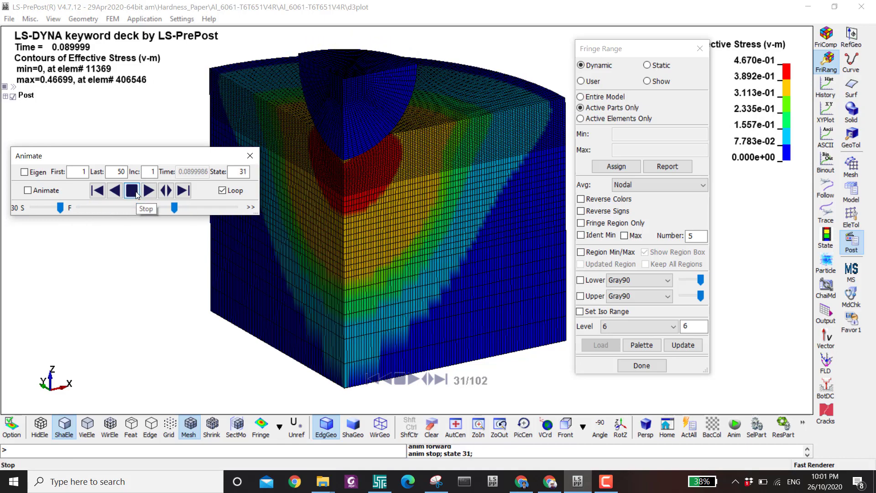
# Switch the fringe range to Static, play the animation forward and stop it at state 40
pyautogui.click(648, 65)
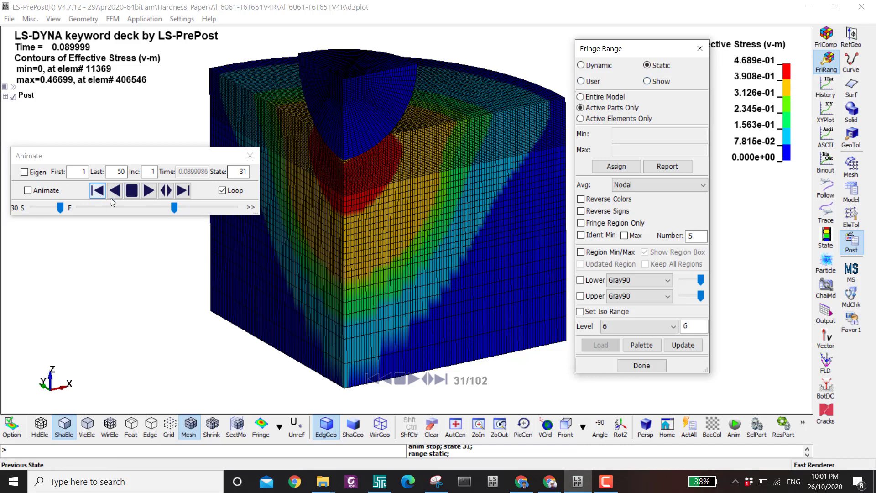
pyautogui.click(149, 191)
pyautogui.click(648, 65)
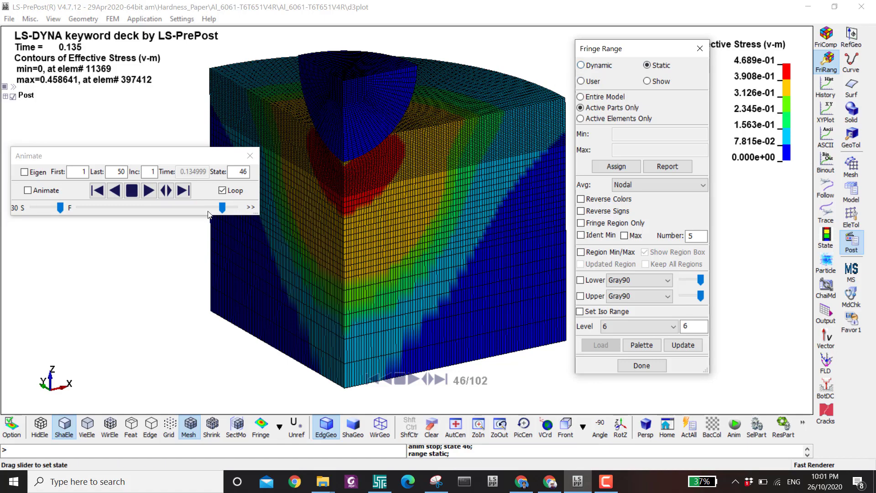
pyautogui.click(150, 193)
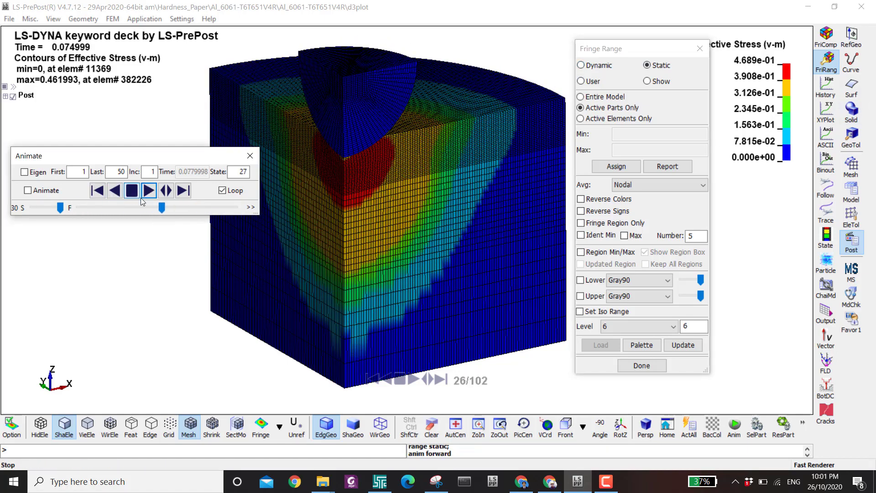
pyautogui.click(133, 194)
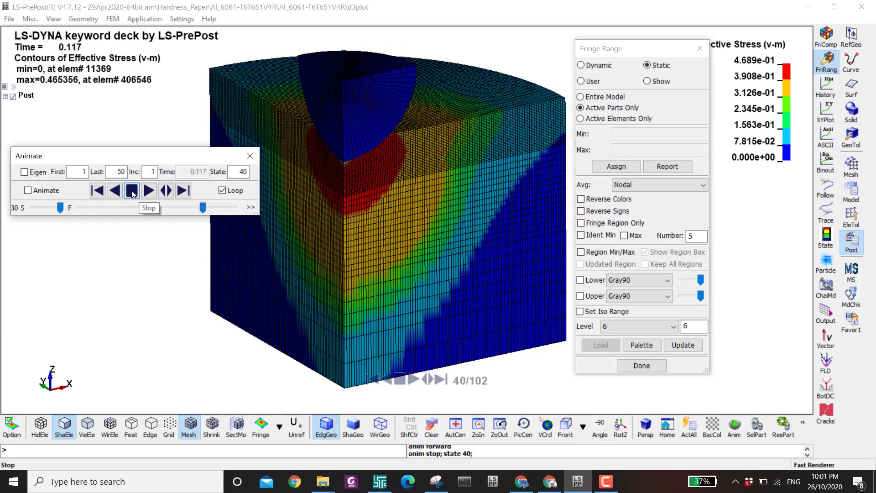
# Switch the fringe range to User limits and inspect the stress contour under the indenter
pyautogui.click(597, 83)
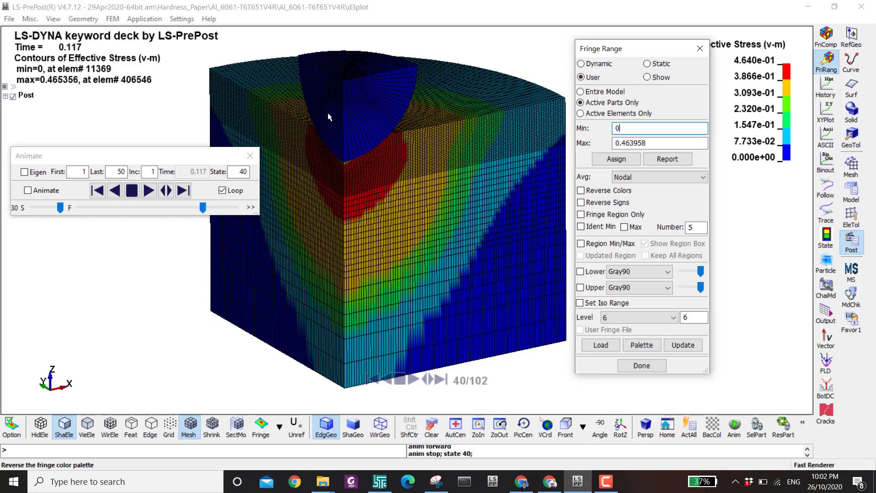
pyautogui.scroll(2, 347, 124)
pyautogui.keyDown('shift'); pyautogui.moveTo(357, 77); pyautogui.dragTo(361, 95, button='middle'); pyautogui.keyUp('shift')
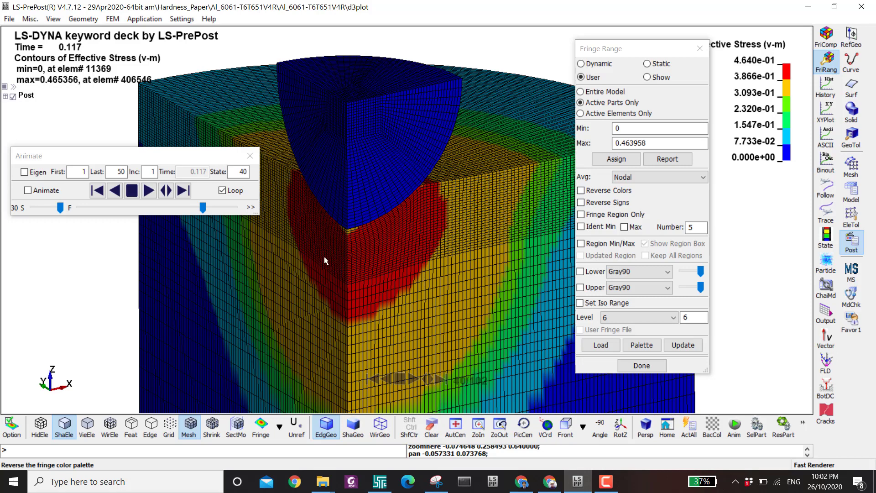
pyautogui.scroll(-1, 411, 271)
pyautogui.scroll(1, 409, 269)
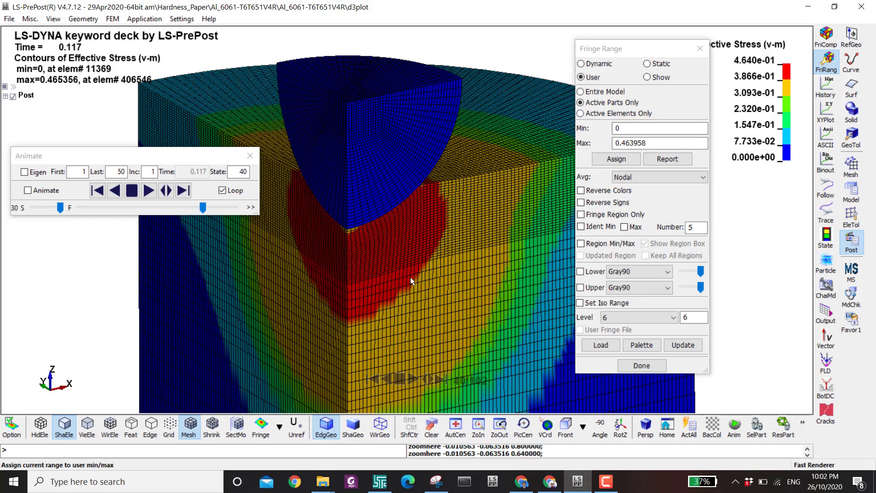
# Set the number of fringe levels of the user-defined range to 30, followed by 20
pyautogui.click(625, 317)
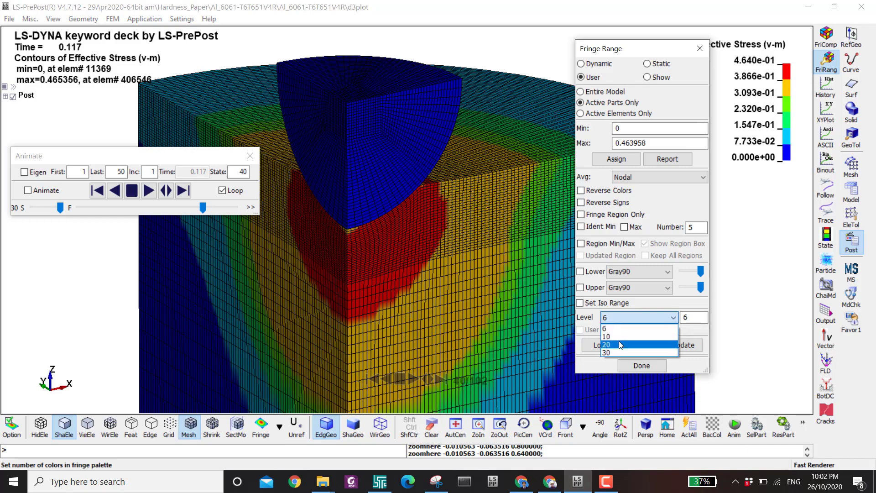
pyautogui.click(618, 349)
pyautogui.click(621, 316)
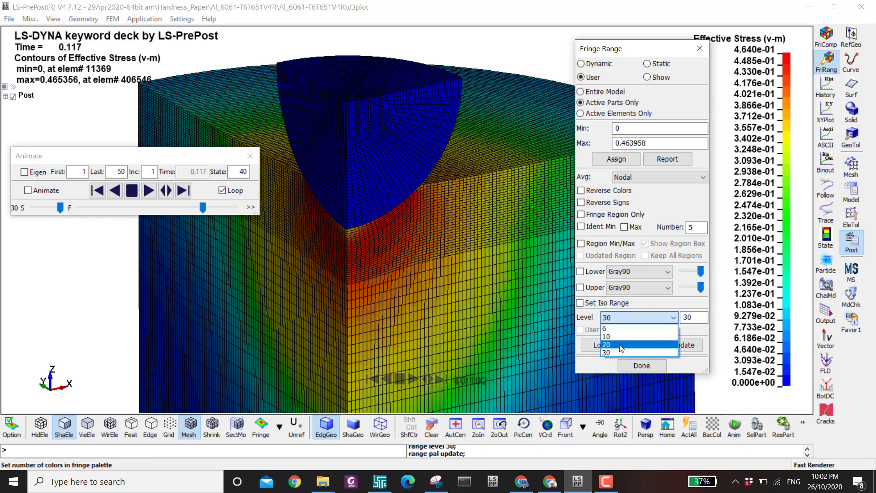
pyautogui.click(616, 345)
pyautogui.scroll(-2, 444, 270)
pyautogui.scroll(-1, 439, 213)
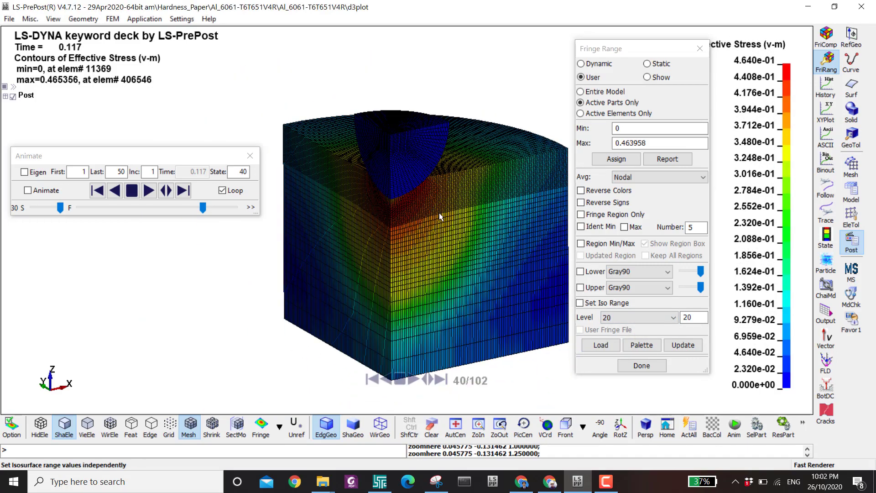
# Open the time history settings and examine the components offered for Global, Part, Nodal and Element results
pyautogui.click(826, 89)
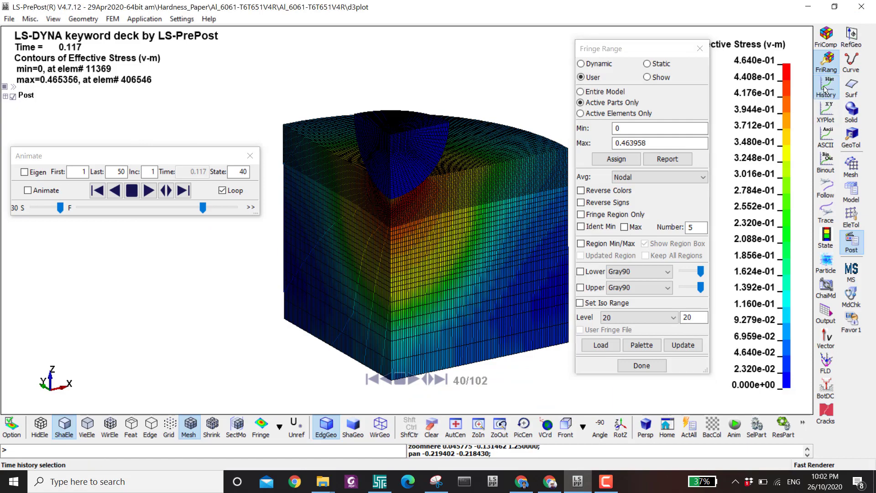
pyautogui.click(645, 65)
pyautogui.scroll(1, 401, 233)
pyautogui.moveTo(401, 233); pyautogui.dragTo(416, 215, button='middle')
pyautogui.click(591, 66)
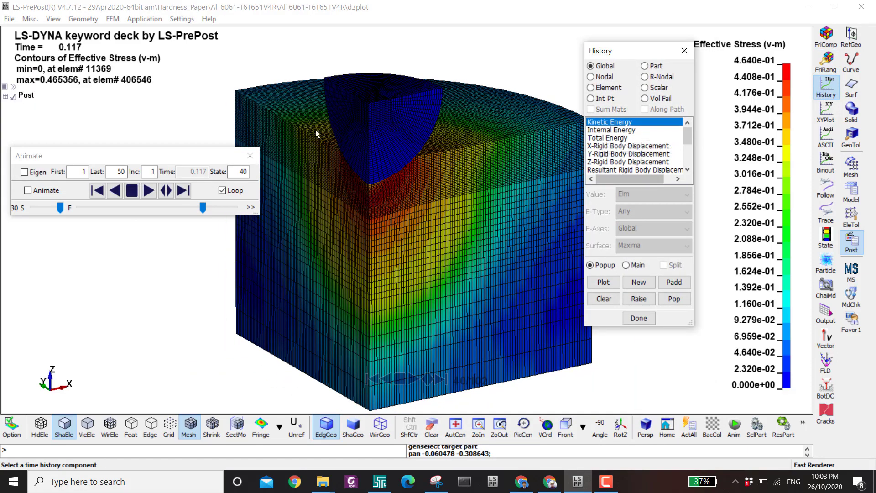
pyautogui.click(646, 66)
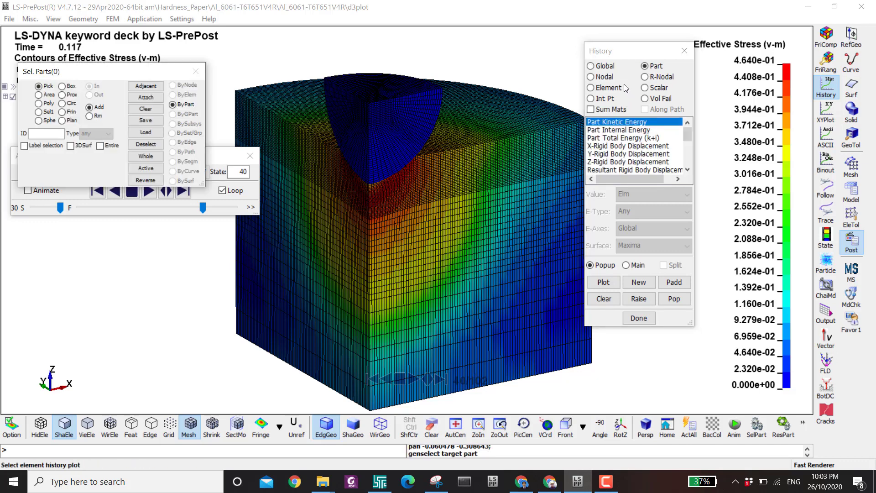
pyautogui.click(605, 77)
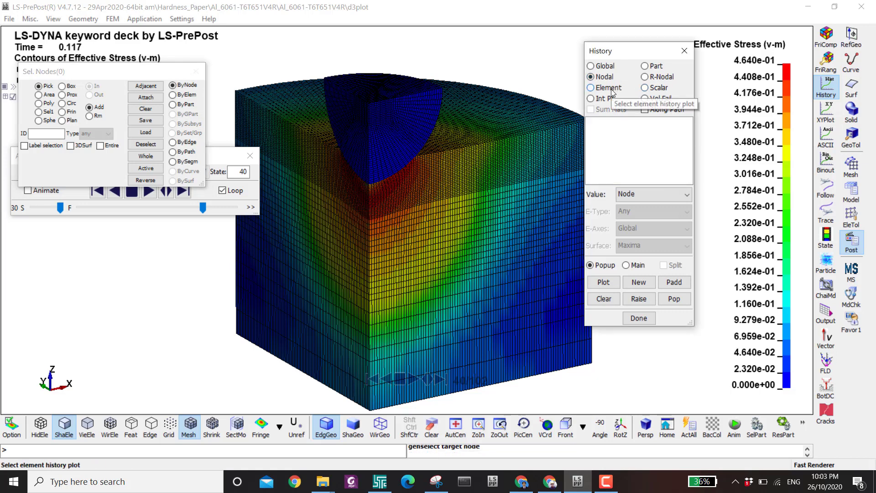
pyautogui.click(591, 88)
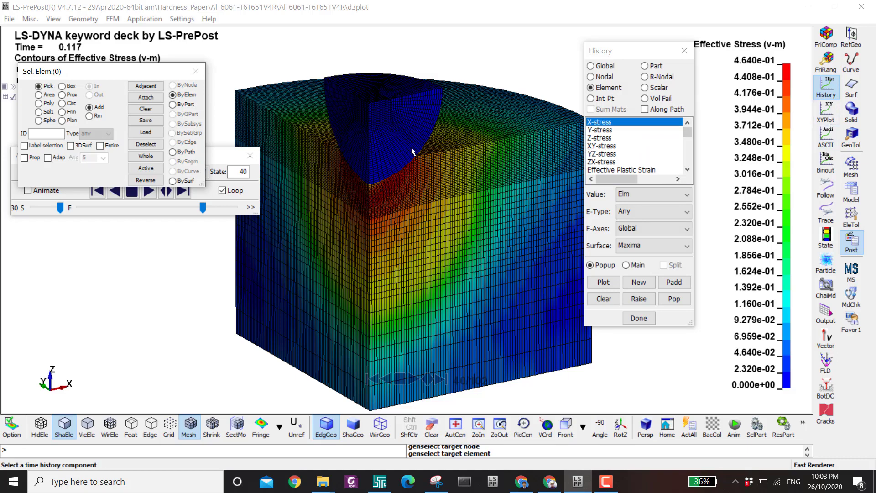
# Plot the nodal Z-displacement history of the node at the indenter's tip in a popup window
pyautogui.click(591, 77)
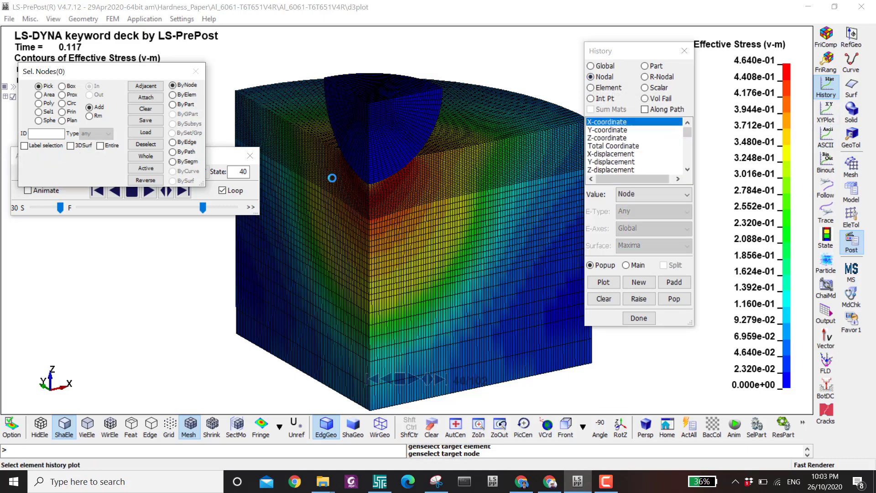
pyautogui.scroll(2, 332, 178)
pyautogui.scroll(2, 434, 190)
pyautogui.click(502, 211)
pyautogui.scroll(-4, 523, 226)
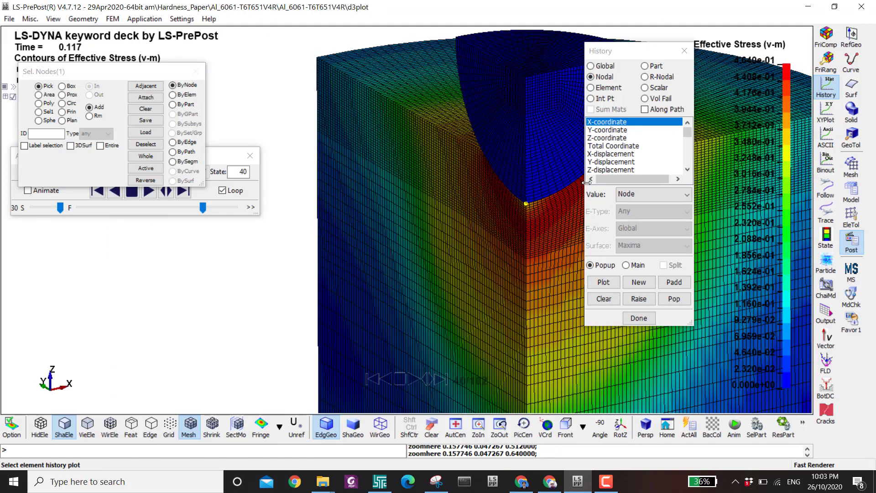
pyautogui.click(596, 171)
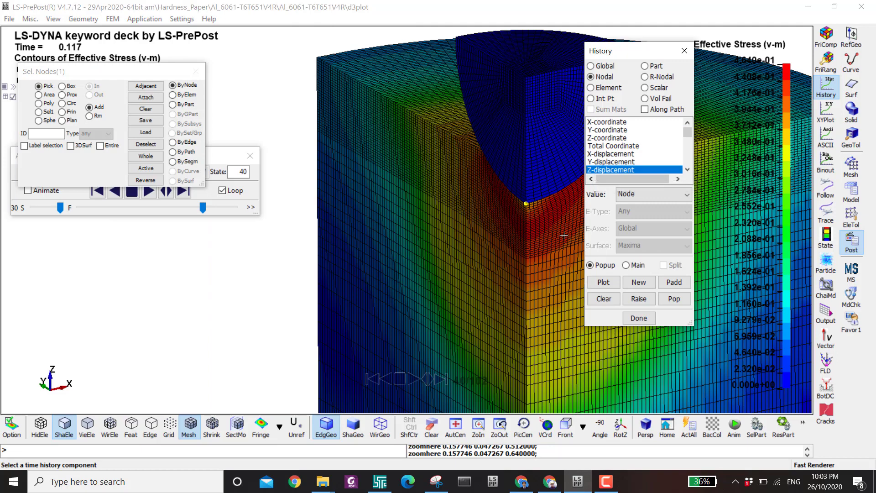
pyautogui.click(603, 283)
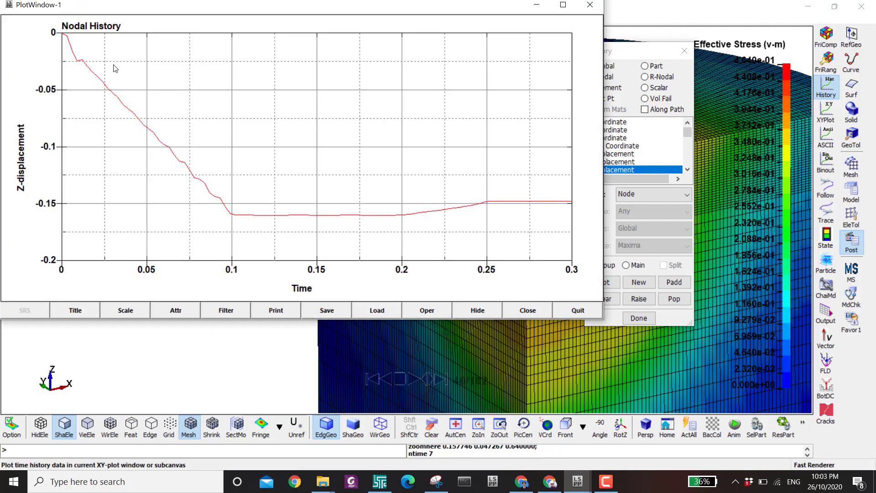
# Close the popup plot and move the node selection and Animate dialogs lower, away from the result header
pyautogui.click(593, 5)
pyautogui.moveTo(124, 80); pyautogui.dragTo(112, 229)
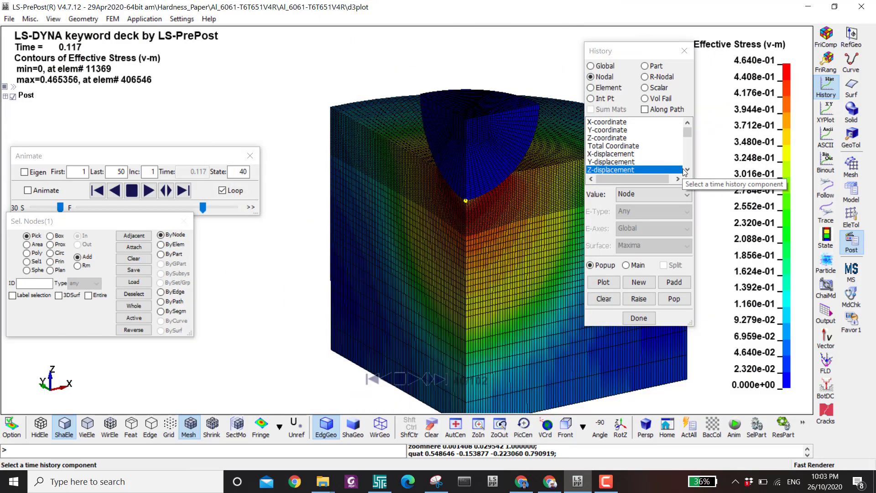
pyautogui.moveTo(91, 156); pyautogui.dragTo(121, 356)
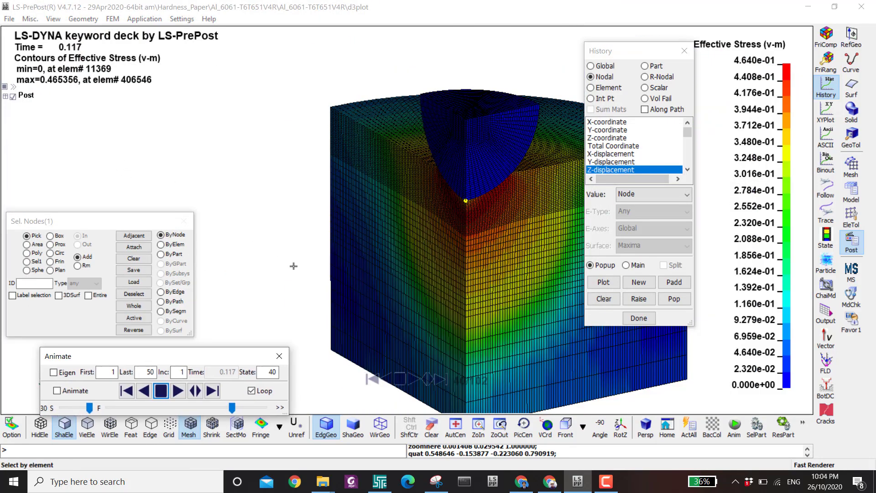
# Plot the selected node's Z-displacement history as a new plot in the Main view and move the 2D-Graphics Viewer aside
pyautogui.click(628, 266)
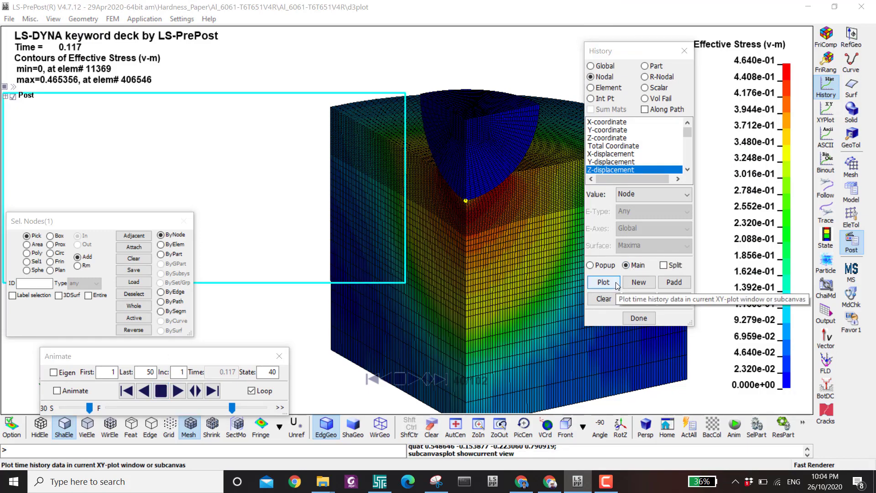
pyautogui.click(638, 283)
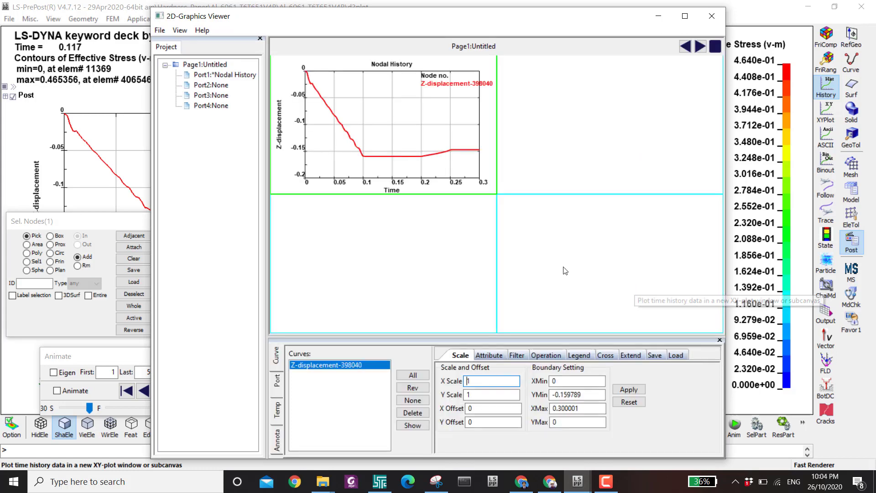
pyautogui.moveTo(234, 26); pyautogui.dragTo(475, 63)
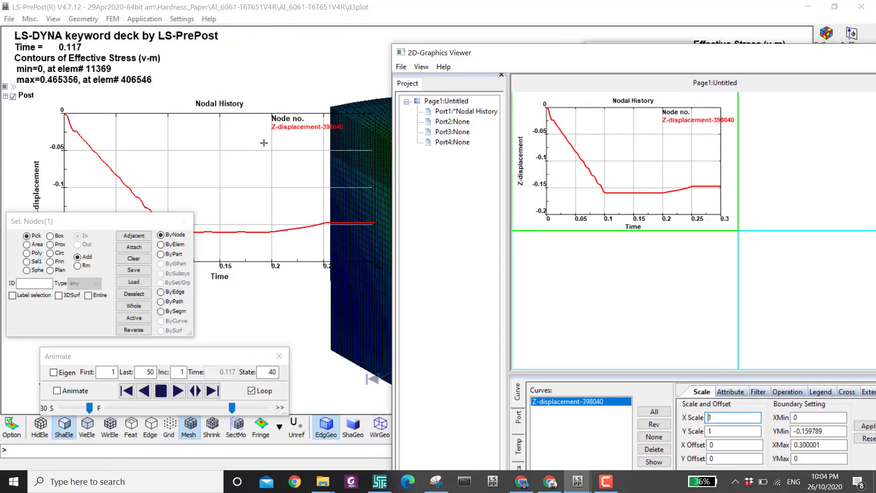
# Pan the model away from the nodal history plot and move the node selection dialog below the plot
pyautogui.rightClick(163, 139)
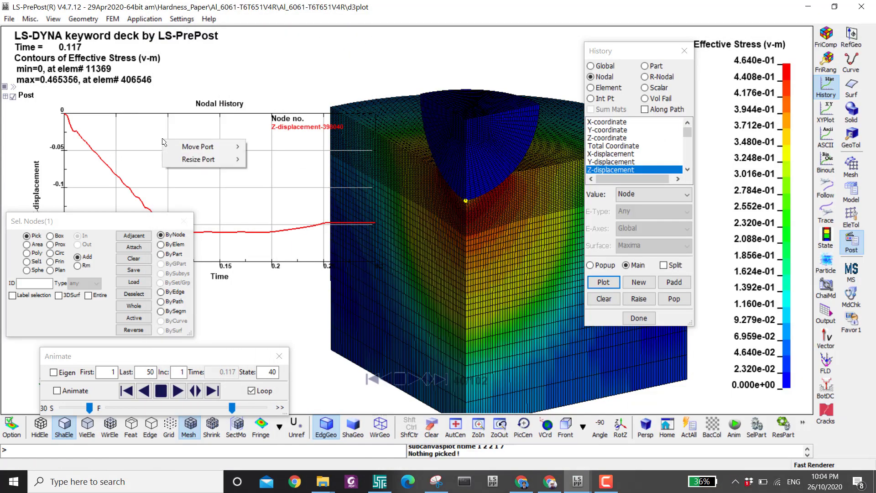
pyautogui.moveTo(240, 146)
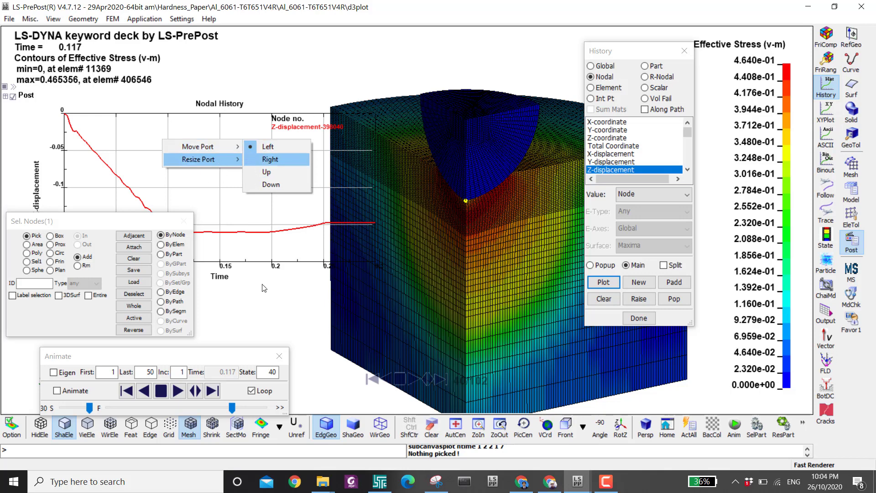
pyautogui.click(409, 191)
pyautogui.keyDown('shift'); pyautogui.moveTo(410, 189); pyautogui.dragTo(497, 183, button='middle'); pyautogui.keyUp('shift')
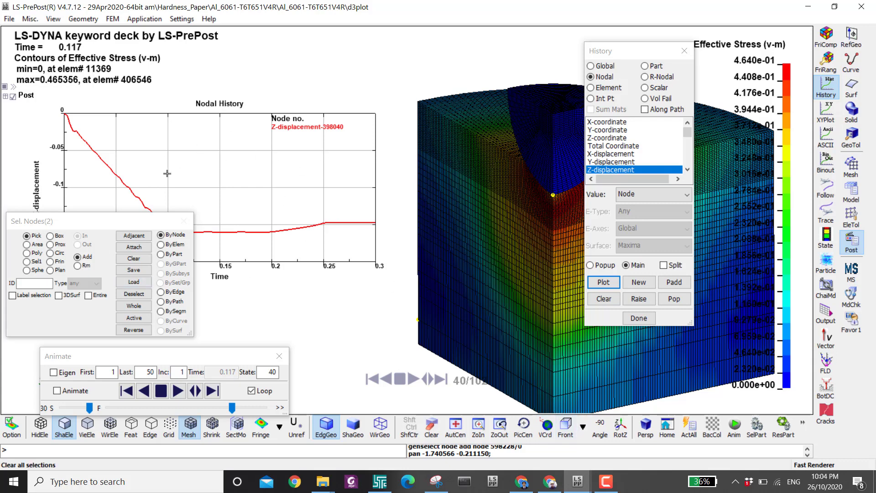
pyautogui.moveTo(68, 221); pyautogui.dragTo(115, 330)
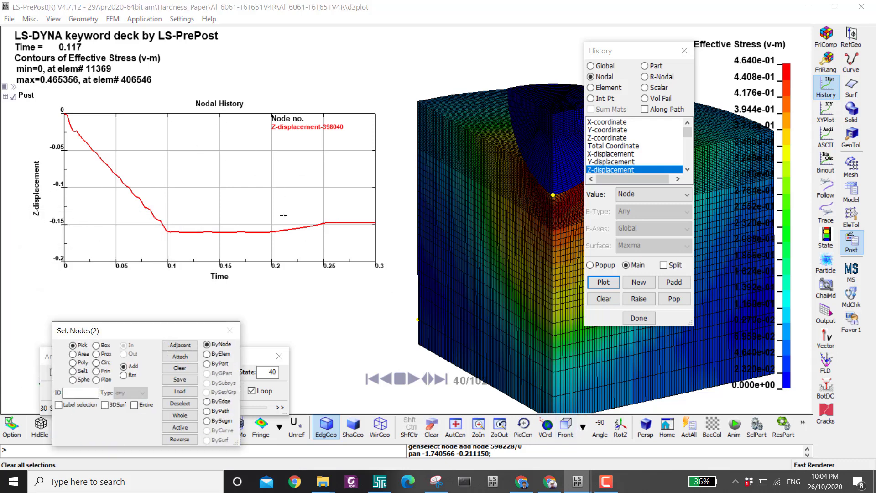
# Bring the 2D-Graphics Viewer back, reposition it, and examine the curve's Attribute, Operation and Filter settings
pyautogui.moveTo(577, 481)
pyautogui.click(602, 438)
pyautogui.moveTo(583, 54); pyautogui.dragTo(546, 24)
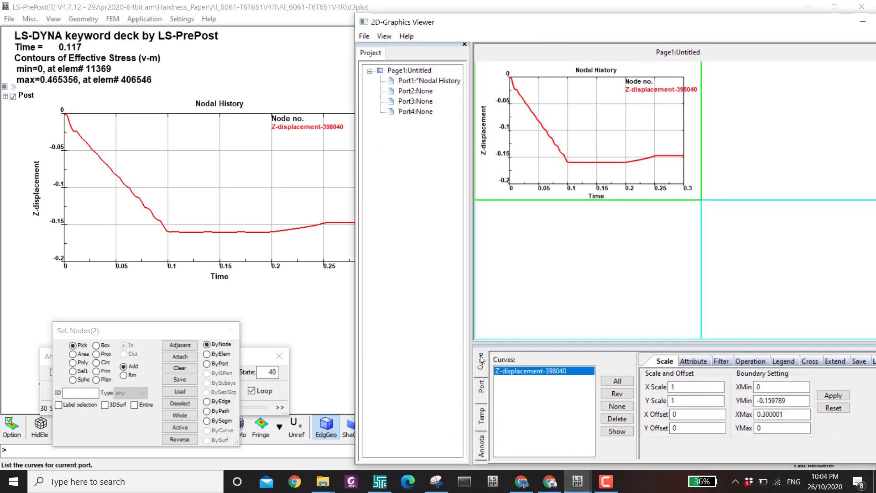
pyautogui.click(690, 362)
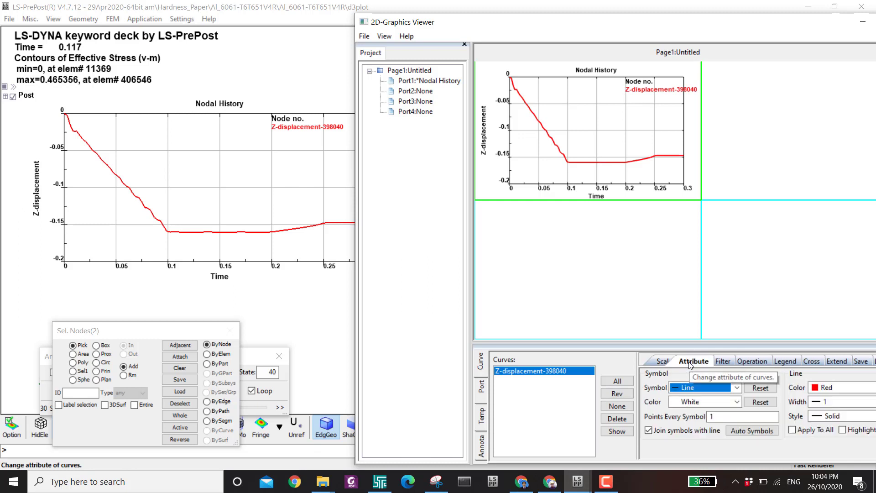
pyautogui.click(744, 361)
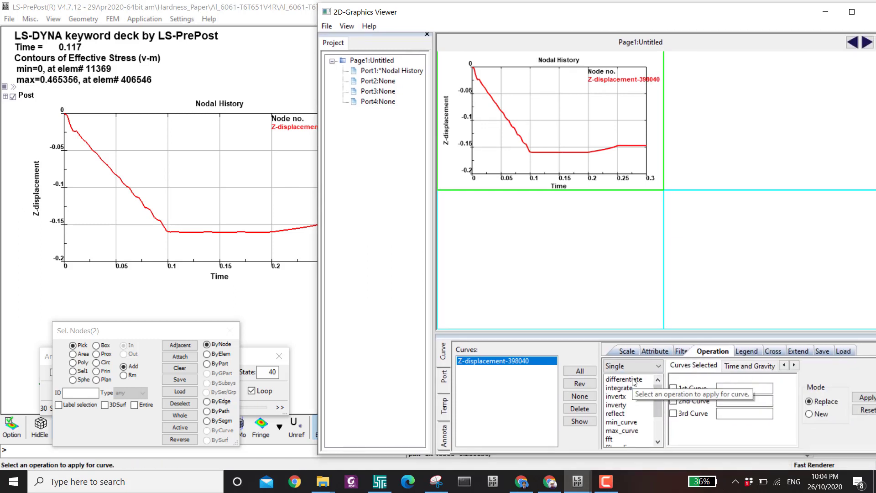
pyautogui.click(683, 351)
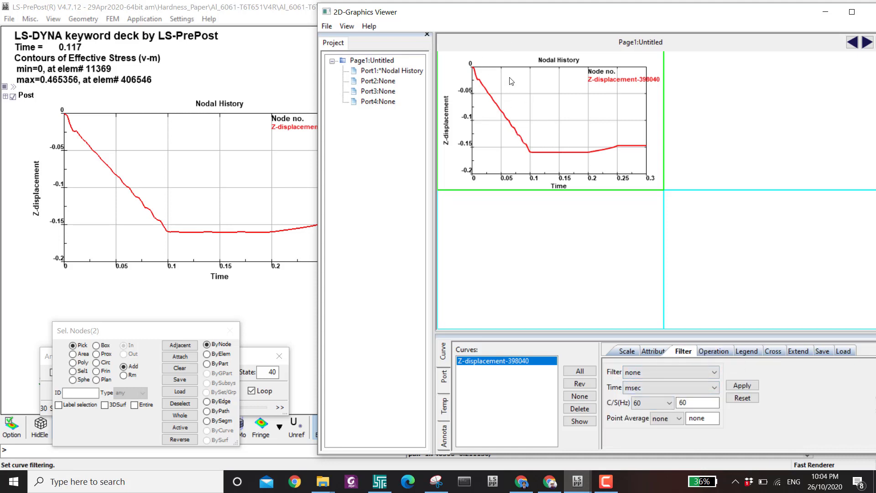
# Try the Timeline, Invert and Maxgraph port styles on the nodal history plot, restoring each one
pyautogui.click(446, 381)
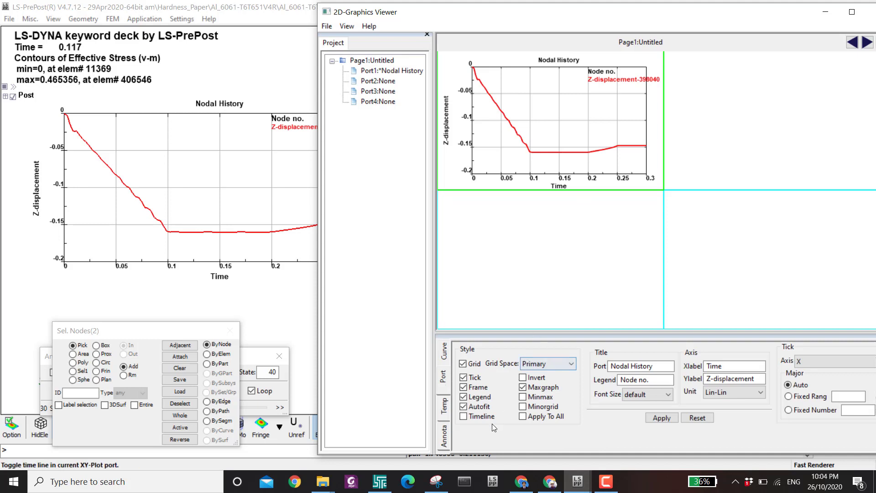
pyautogui.click(463, 417)
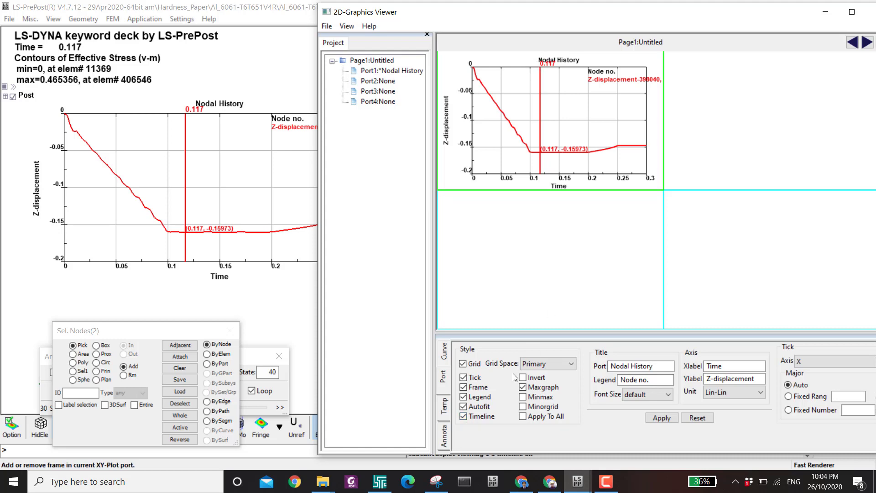
pyautogui.click(486, 419)
pyautogui.click(533, 380)
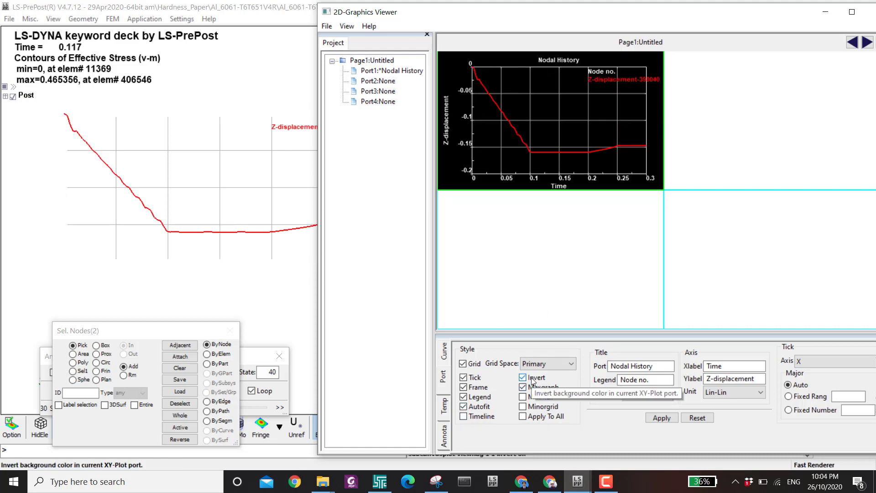
pyautogui.click(532, 380)
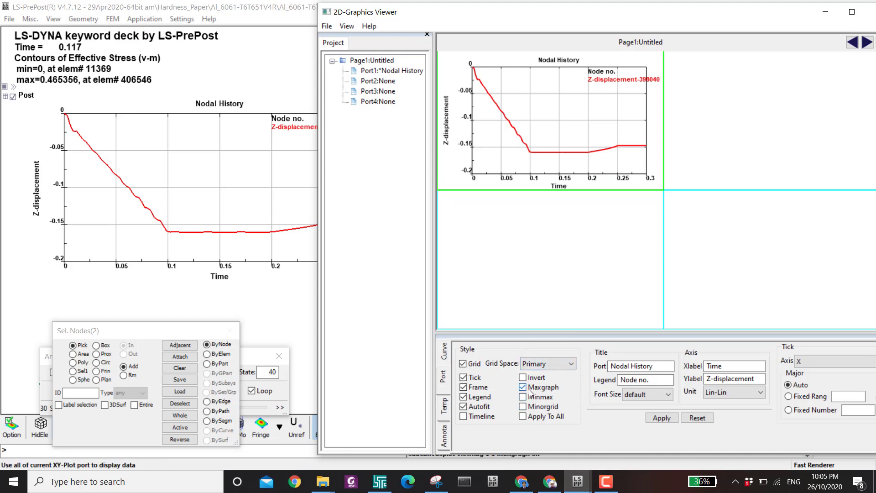
pyautogui.click(531, 390)
pyautogui.click(531, 391)
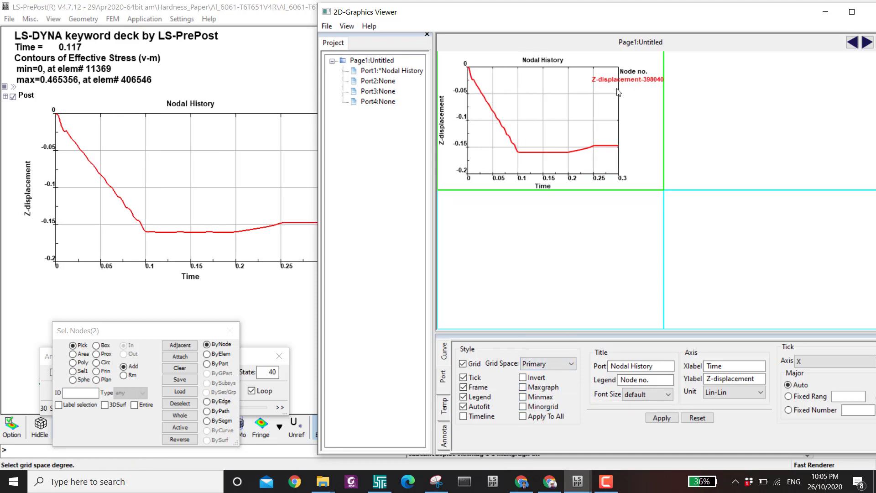
pyautogui.click(524, 388)
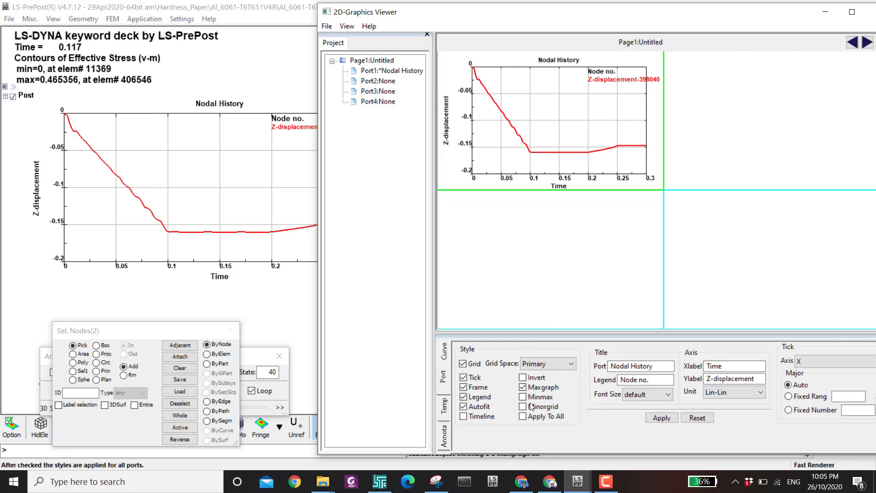
# Enable the Minmax style on the nodal history plot and close the 2D-Graphics Viewer
pyautogui.click(525, 398)
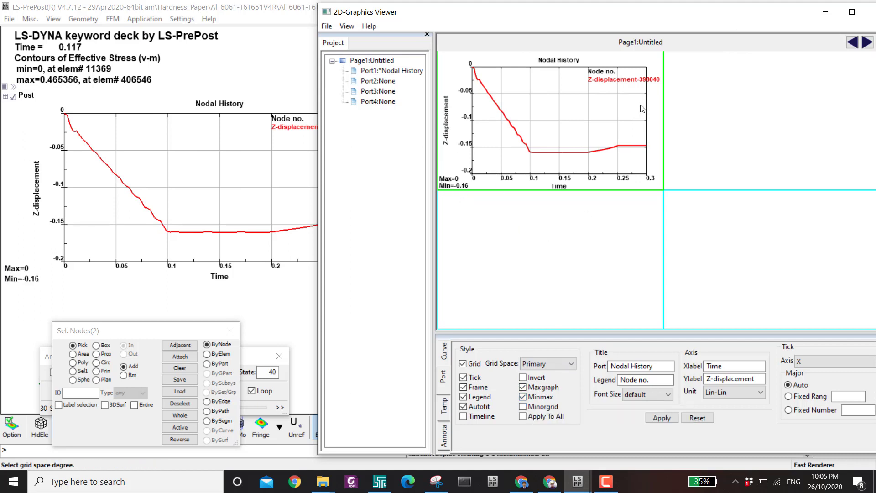
pyautogui.moveTo(642, 12); pyautogui.dragTo(555, 19)
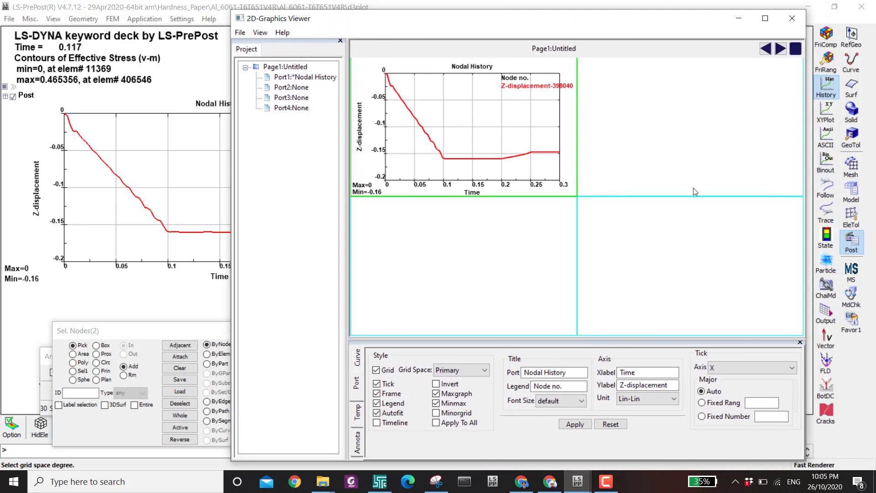
pyautogui.click(794, 20)
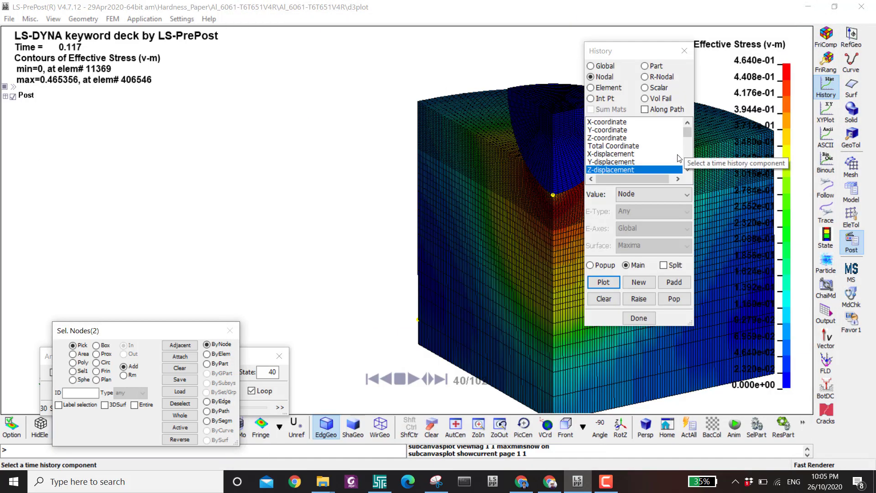
# Open the ASCII file operation, move its dialog clear of the model and examine the matsum data components
pyautogui.click(827, 136)
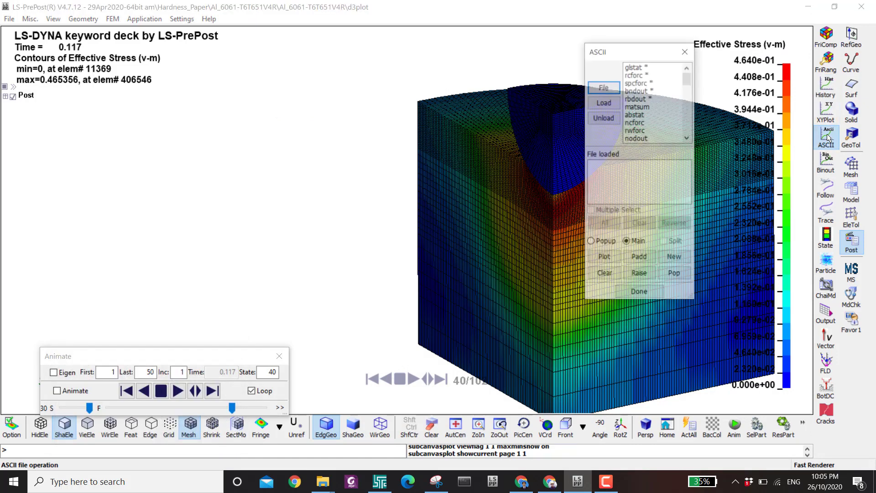
pyautogui.moveTo(659, 55); pyautogui.dragTo(347, 72)
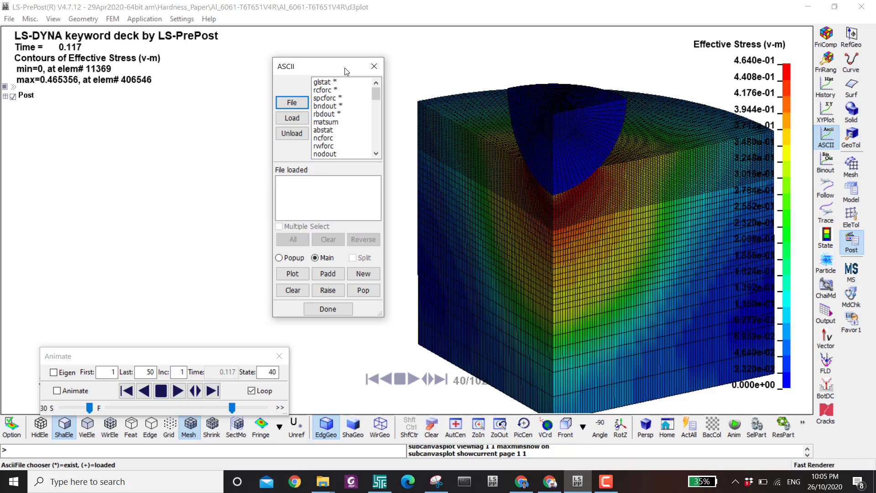
pyautogui.moveTo(336, 72); pyautogui.dragTo(317, 68)
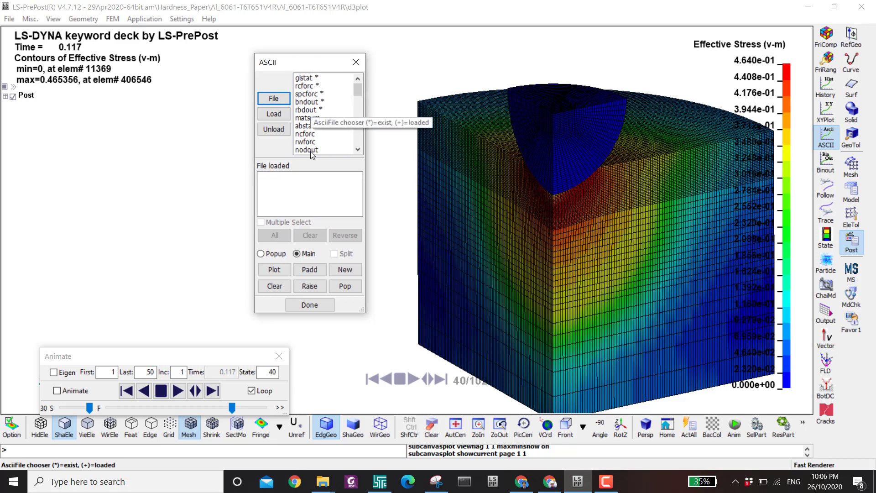
pyautogui.click(306, 119)
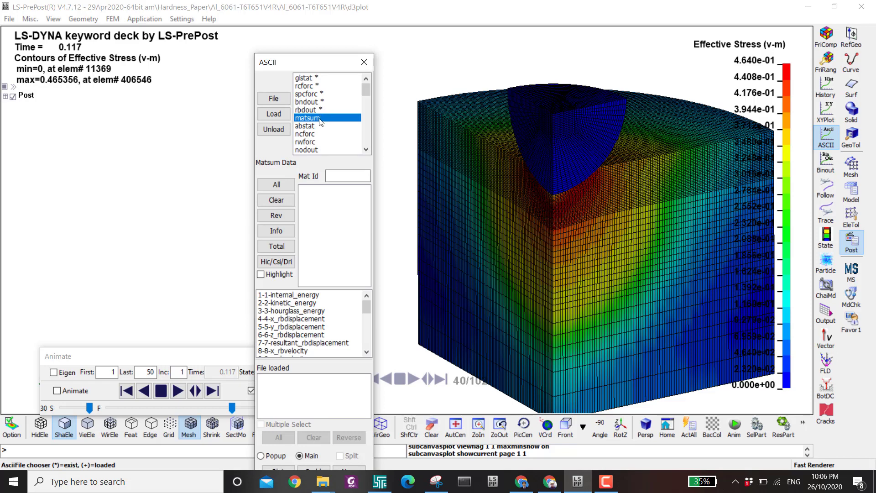
# Examine the glstat energy components, including Internal, Hourglass and Sliding Energy and External Work
pyautogui.click(309, 78)
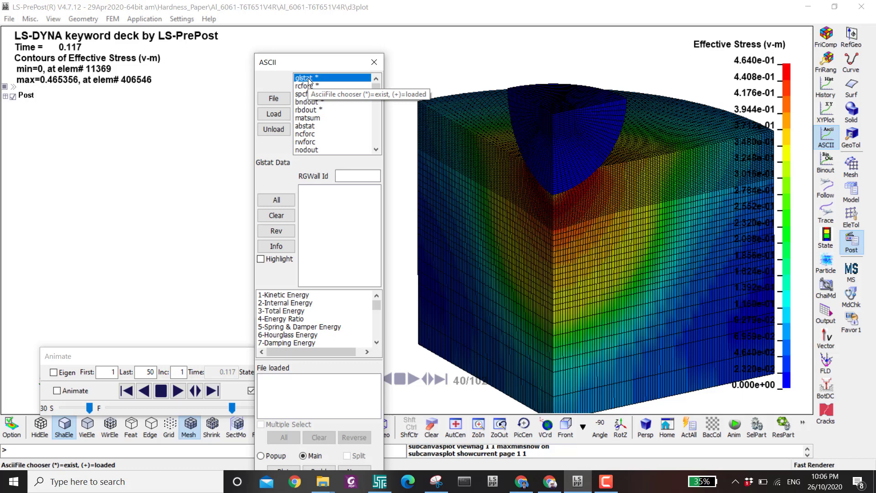
pyautogui.click(284, 297)
pyautogui.click(284, 304)
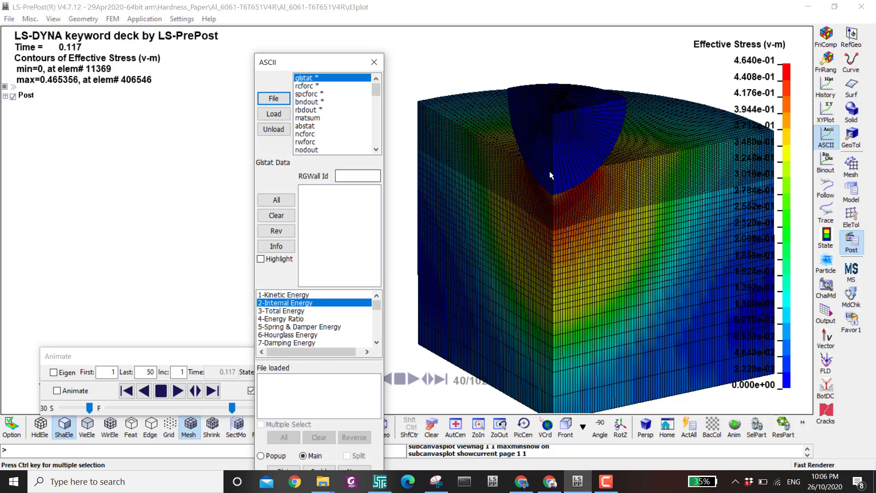
pyautogui.scroll(-2, 376, 307)
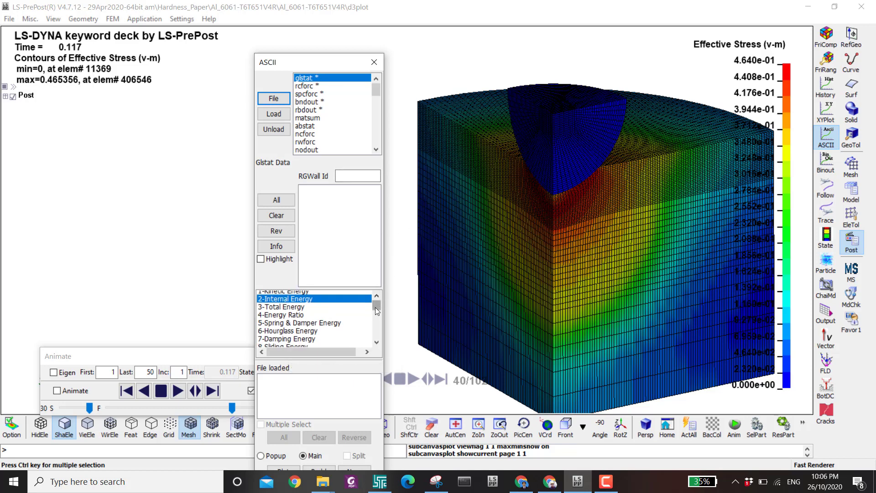
pyautogui.click(376, 343)
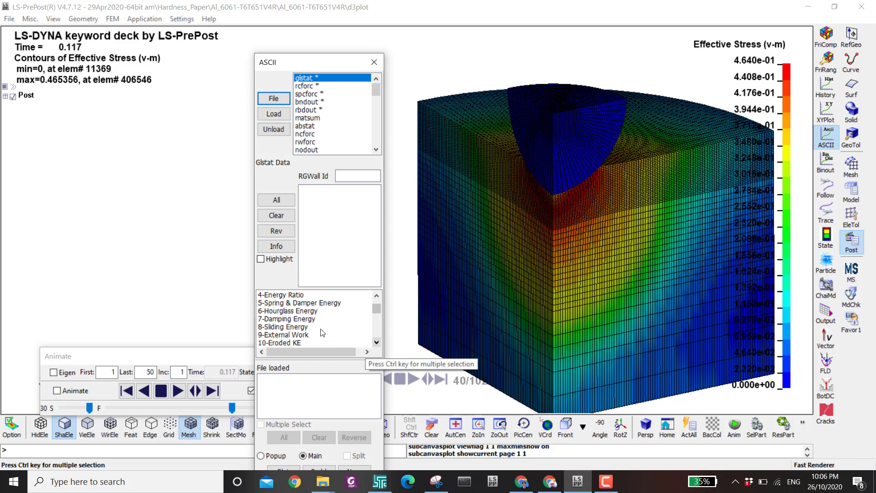
pyautogui.click(302, 312)
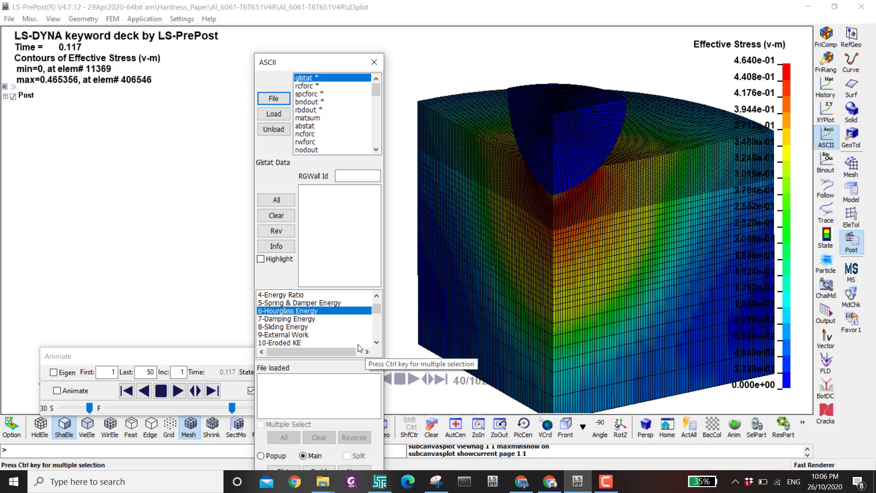
pyautogui.click(298, 337)
pyautogui.click(297, 328)
pyautogui.scroll(-2, 376, 311)
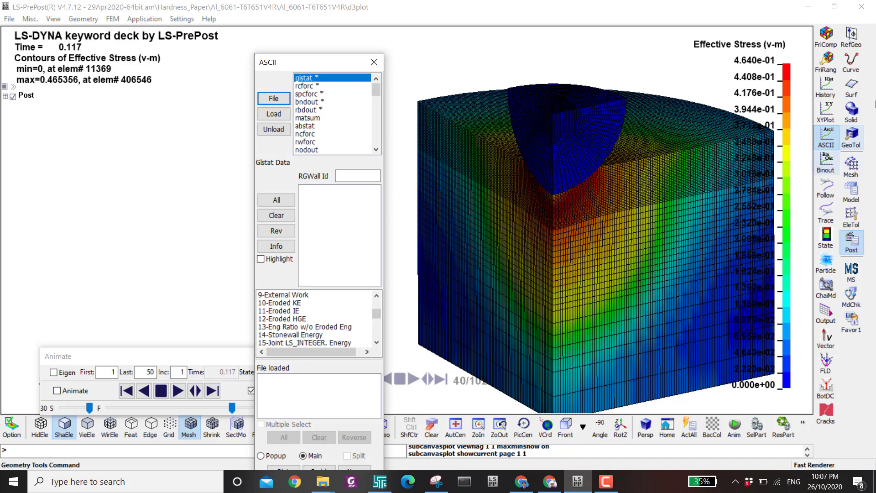
# Compare the Global components in the time history settings with the glstat components in the ASCII data
pyautogui.click(826, 87)
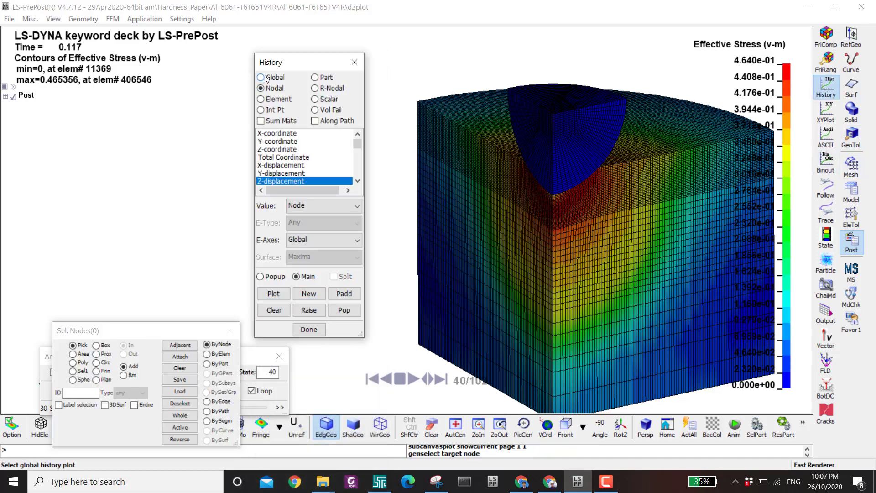
pyautogui.click(261, 77)
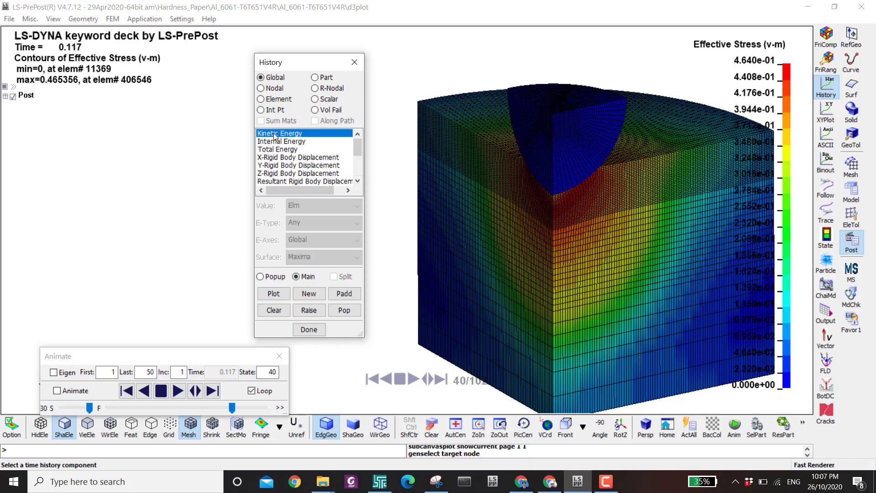
pyautogui.click(827, 136)
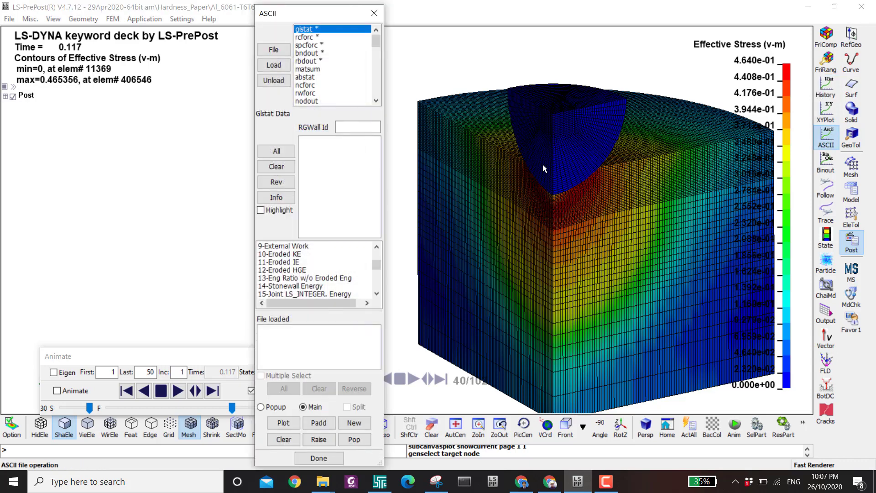
pyautogui.moveTo(293, 13); pyautogui.dragTo(272, 15)
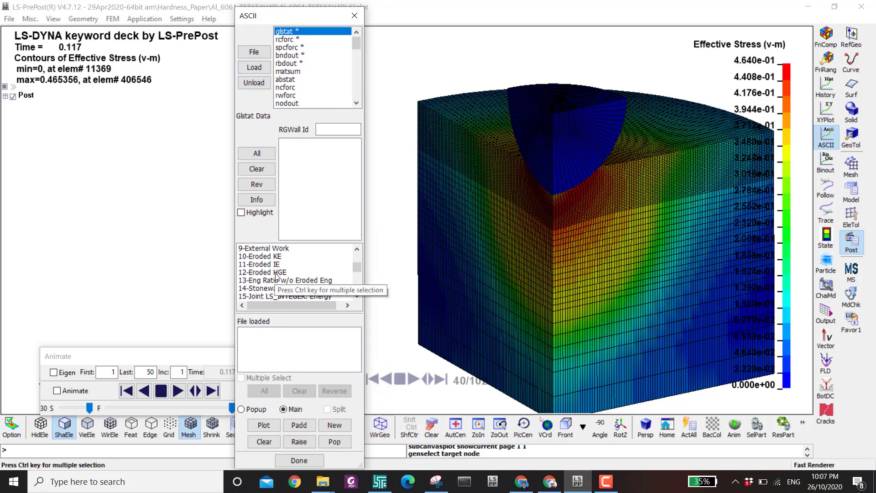
pyautogui.scroll(3, 277, 275)
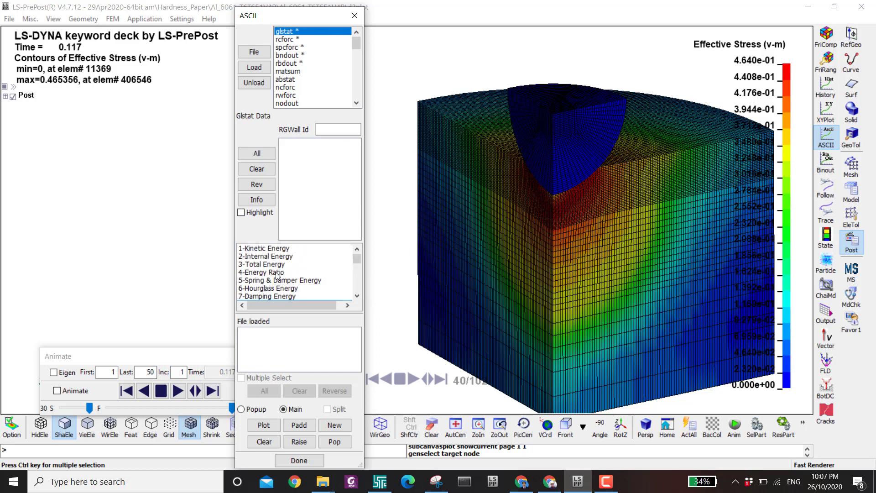
# Load the rcforc ASCII file and examine the contact area at the indenter's tip
pyautogui.click(287, 40)
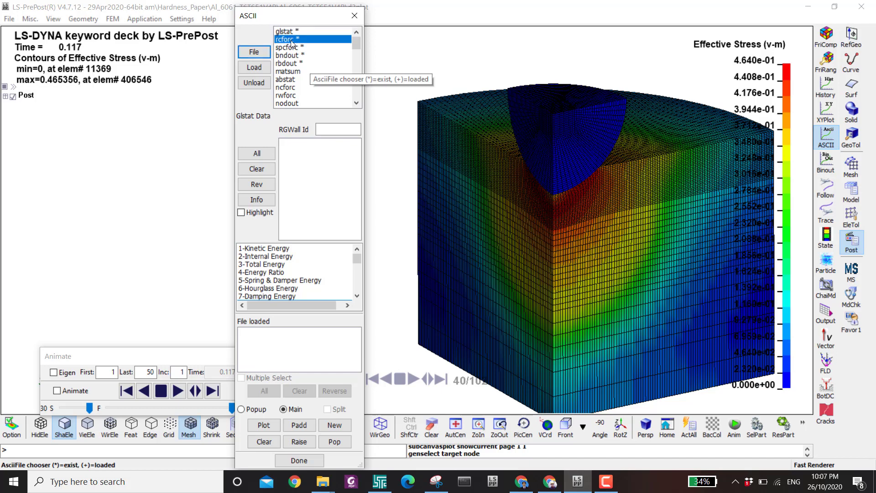
pyautogui.click(264, 67)
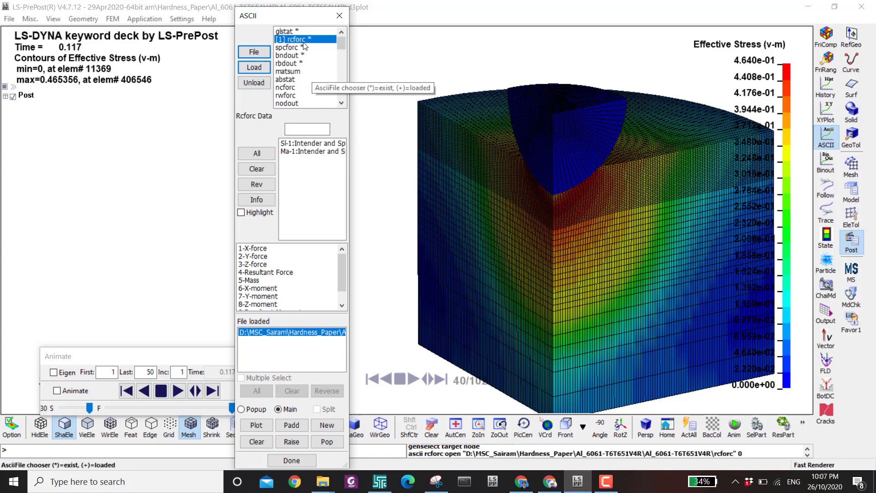
pyautogui.scroll(3, 555, 176)
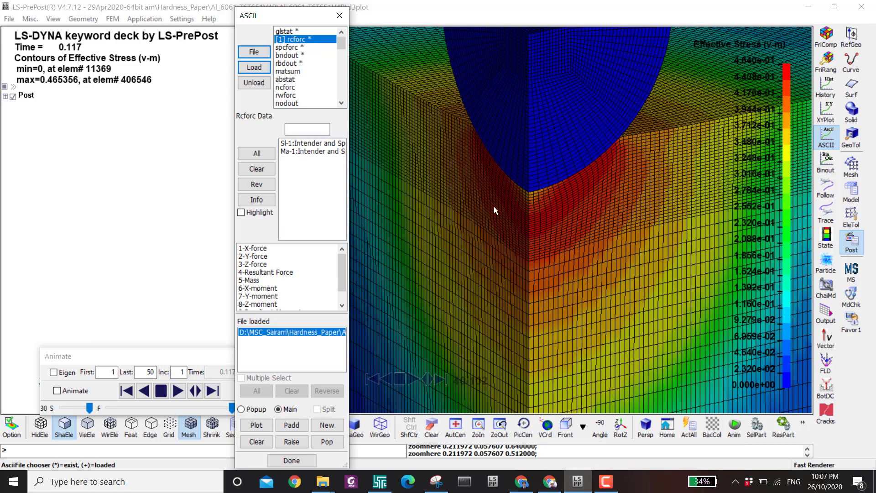
# Plot the Z-force of the Sl-1 contact side from the rcforc data in a popup window and close the plot
pyautogui.scroll(-2, 541, 174)
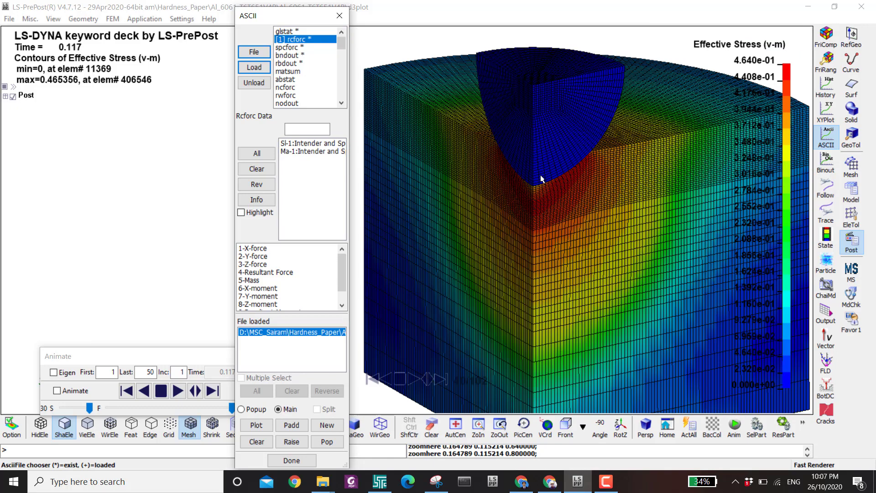
pyautogui.scroll(-1, 540, 178)
pyautogui.keyDown('shift'); pyautogui.moveTo(541, 178); pyautogui.dragTo(517, 165, button='middle'); pyautogui.keyUp('shift')
pyautogui.click(302, 145)
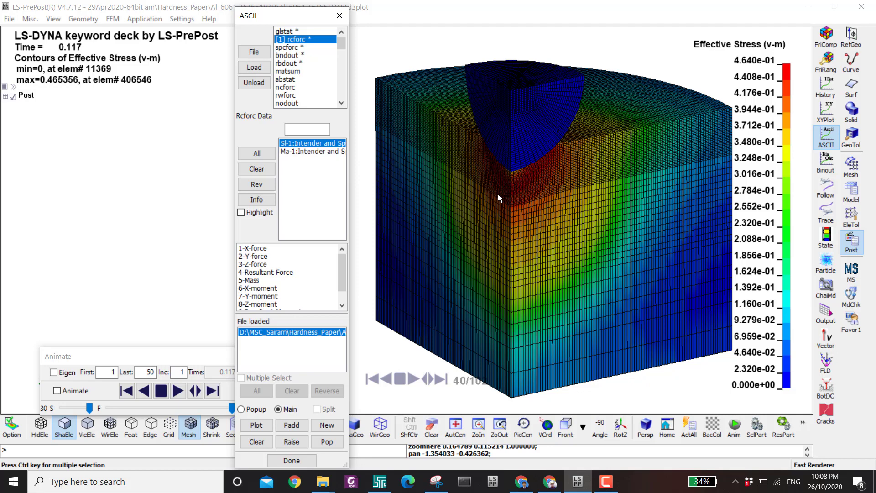
pyautogui.click(253, 265)
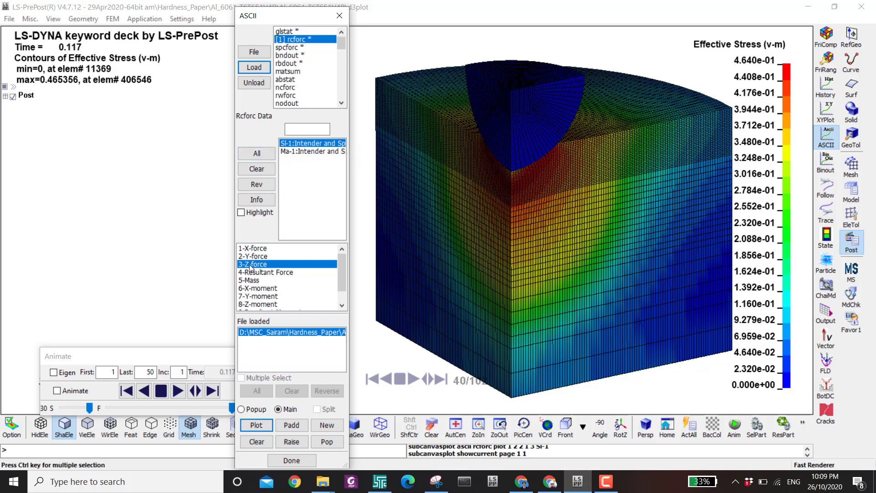
pyautogui.click(242, 409)
pyautogui.click(254, 425)
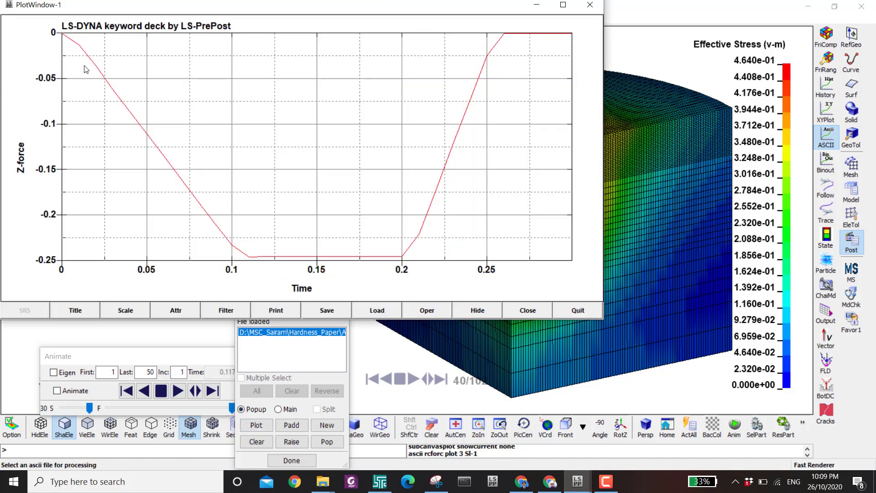
pyautogui.click(588, 5)
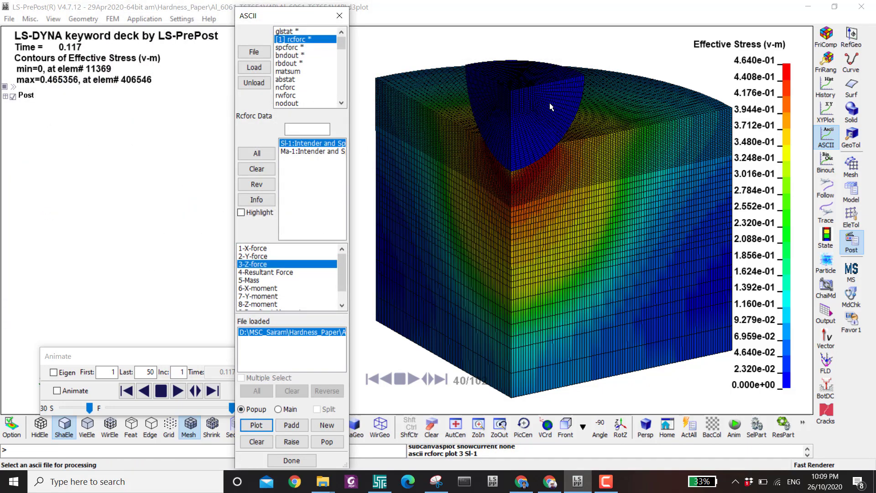
# View the Z-force curve of the Ma-1 contact side from the rcforc data in a popup plot
pyautogui.click(304, 151)
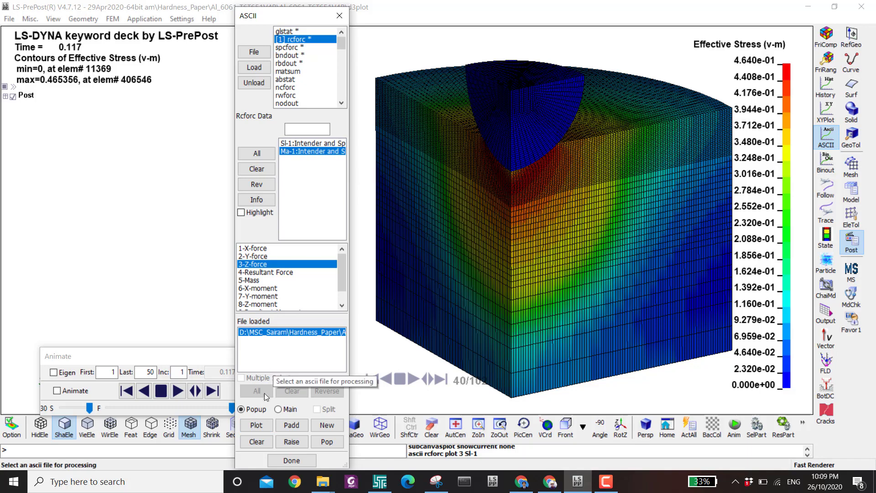
pyautogui.click(255, 426)
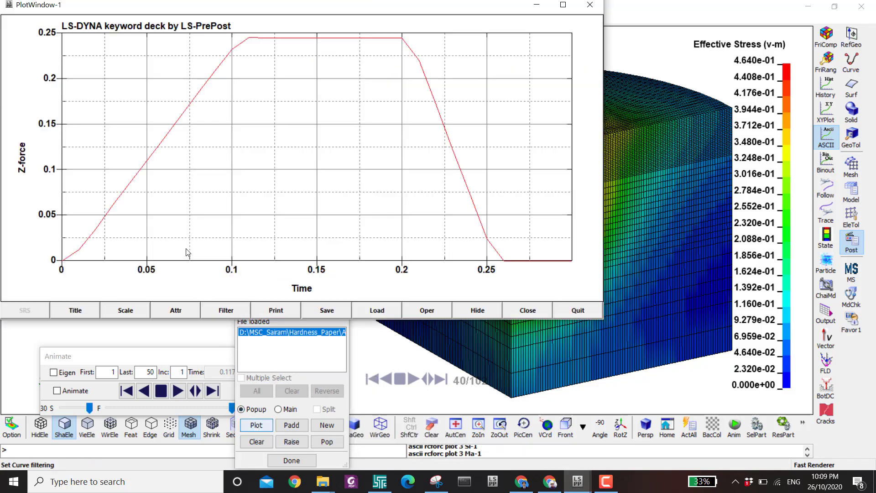
pyautogui.click(590, 5)
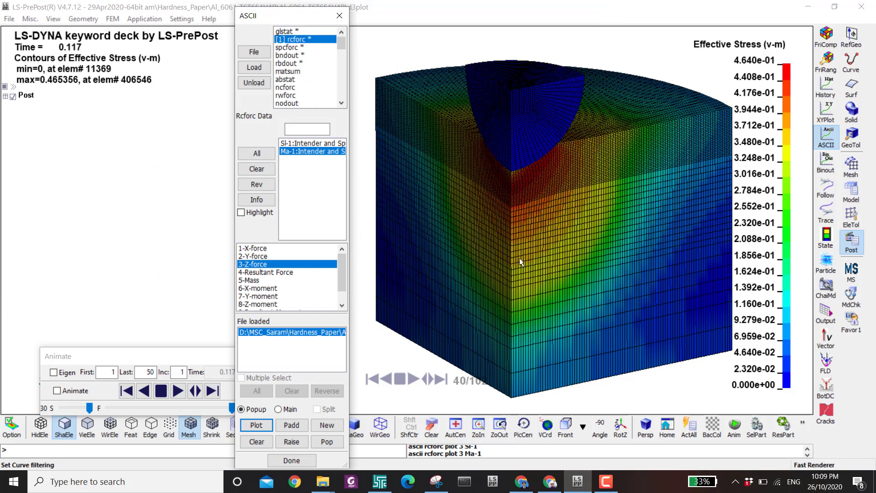
# Compare the Sl-1 and Ma-1 Z-force curves together in one popup plot
pyautogui.keyDown('ctrl'); pyautogui.click(301, 144); pyautogui.keyUp('ctrl')
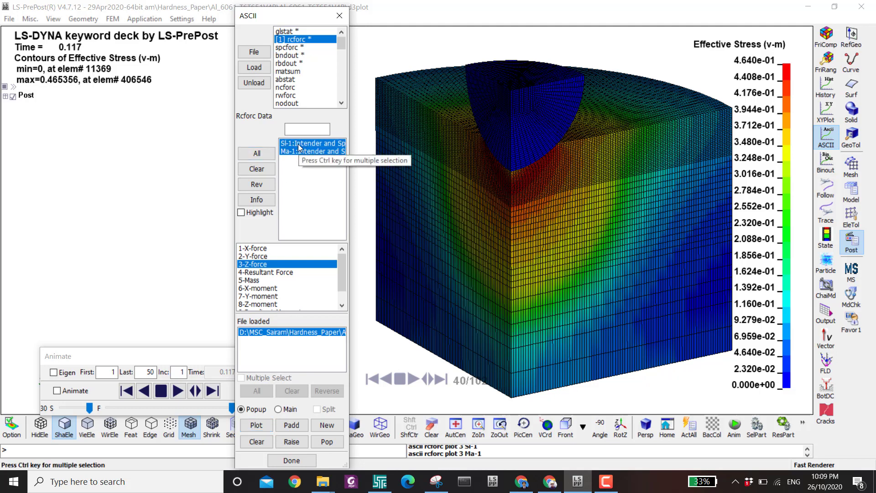
pyautogui.click(256, 425)
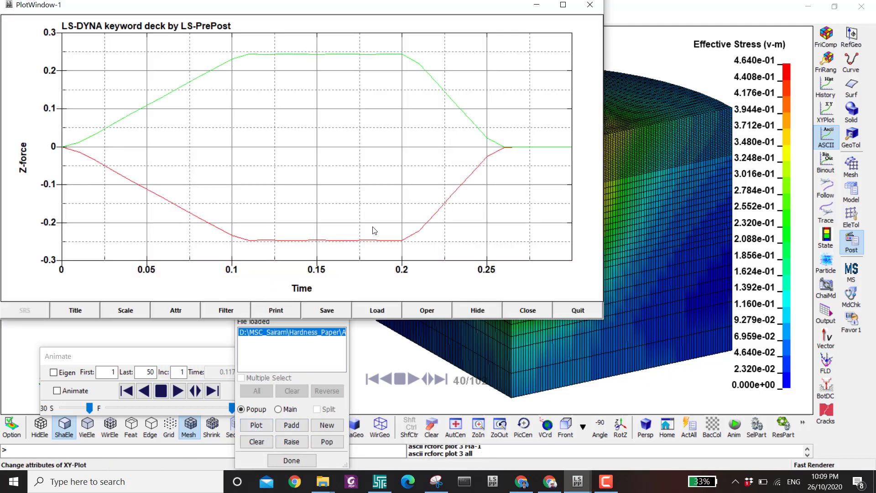
pyautogui.click(590, 10)
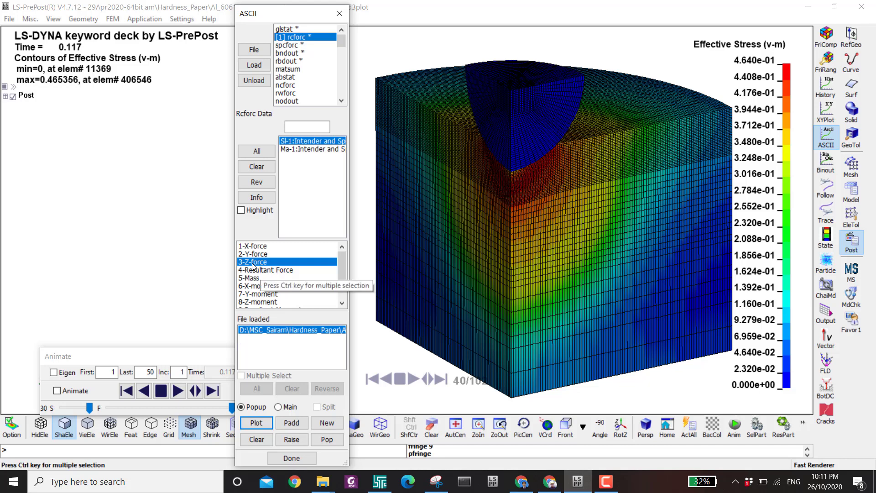
# Plot the Sl-1 Z-force again and save the curve as an MSoft CSV (Single X-Axis) file named Force
pyautogui.click(257, 424)
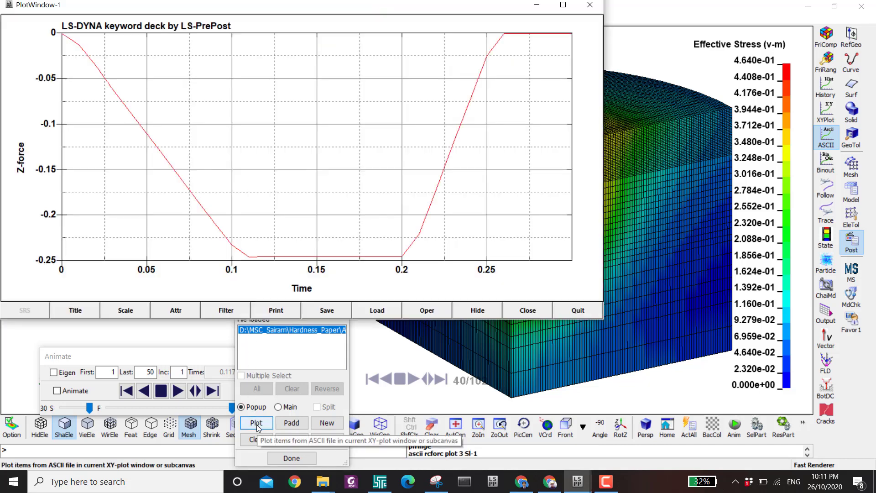
pyautogui.click(324, 311)
pyautogui.click(264, 405)
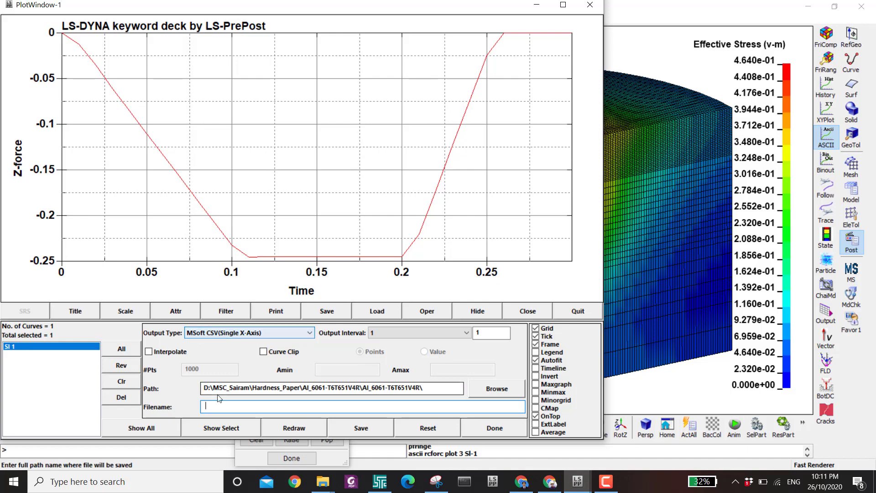
pyautogui.write('Force')
pyautogui.press('Return')
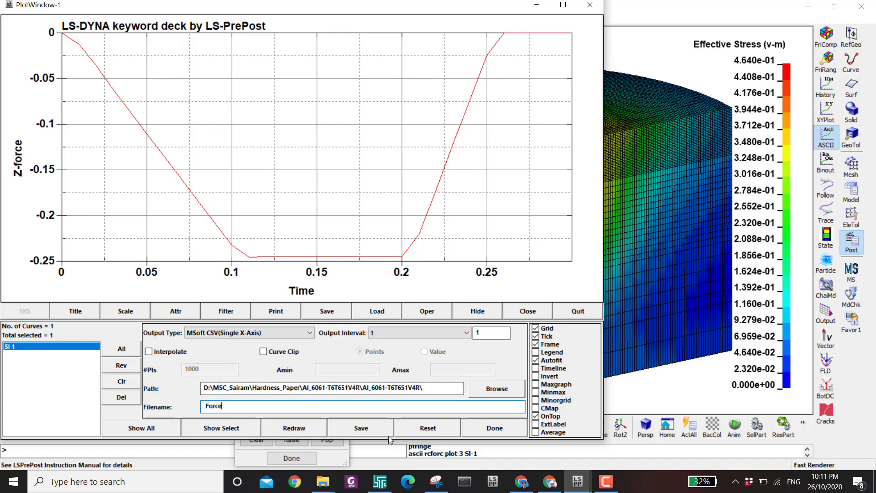
pyautogui.click(591, 5)
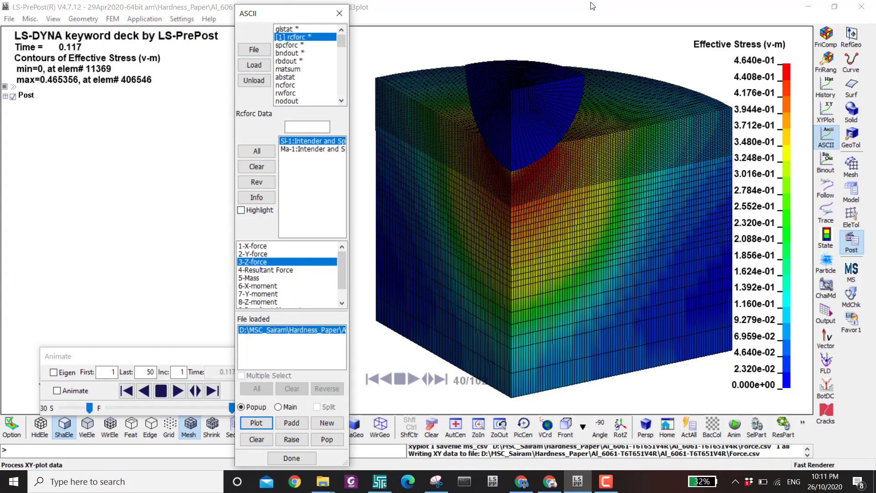
# Plot the nodal Z-displacement history of node 398040, located at the contact point under the indenter's tip
pyautogui.click(826, 86)
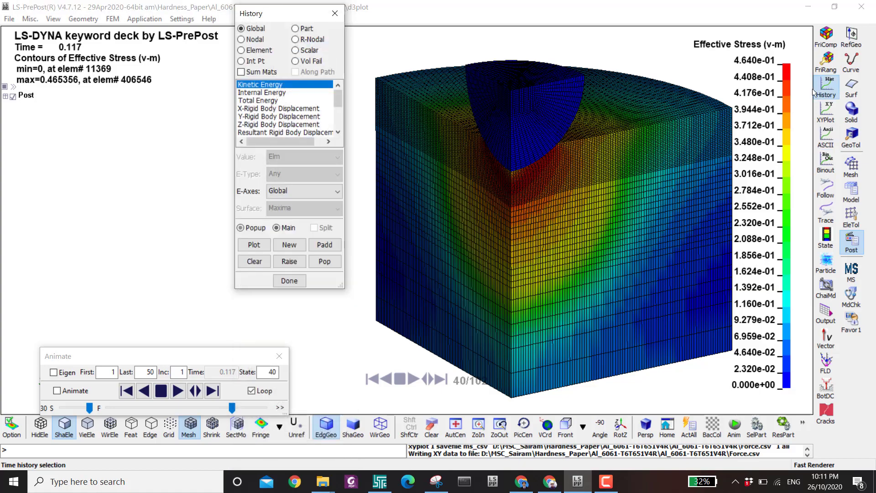
pyautogui.scroll(1, 523, 161)
pyautogui.scroll(3, 503, 183)
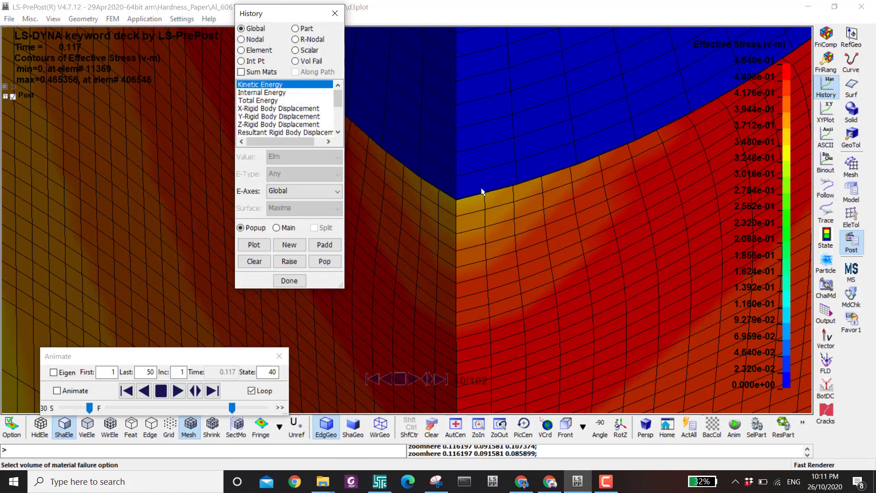
pyautogui.click(242, 39)
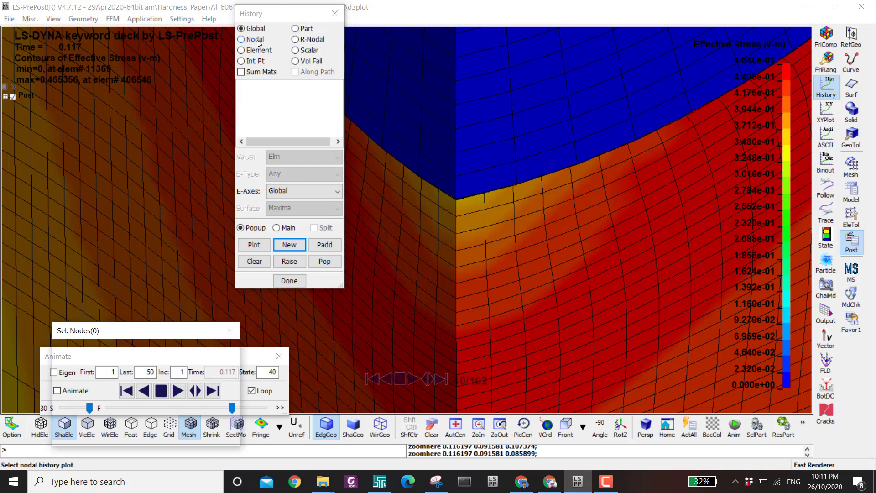
pyautogui.click(446, 201)
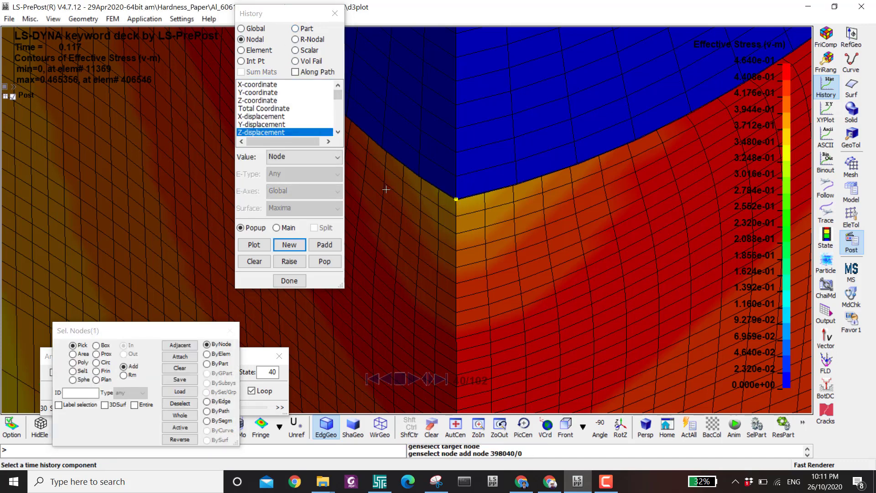
pyautogui.click(255, 246)
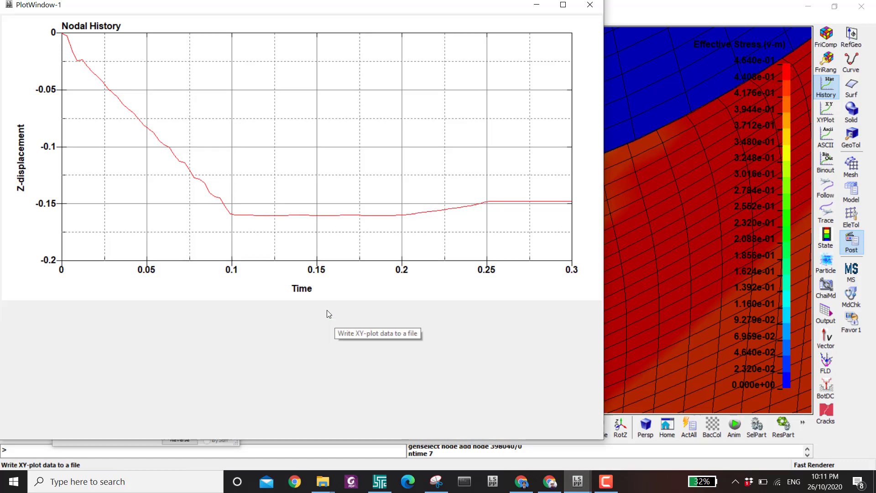
# Invert the Z-displacement curve's Y values with the inverty operation
pyautogui.click(327, 311)
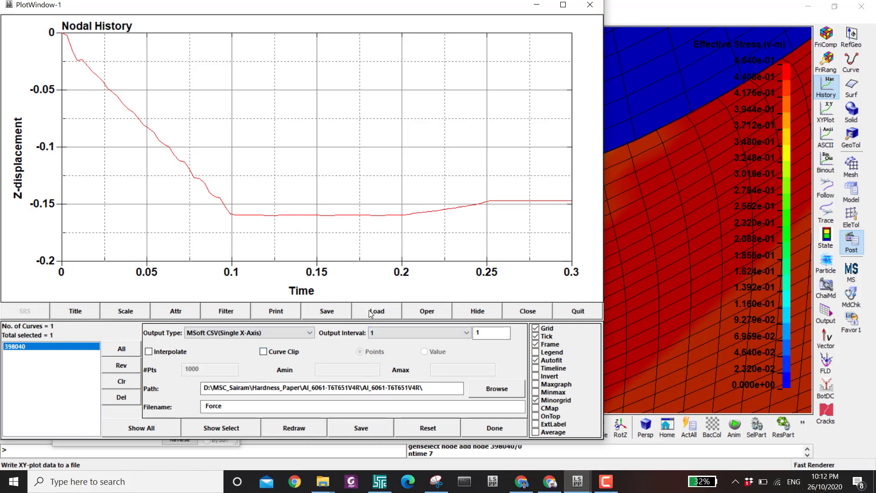
pyautogui.click(427, 311)
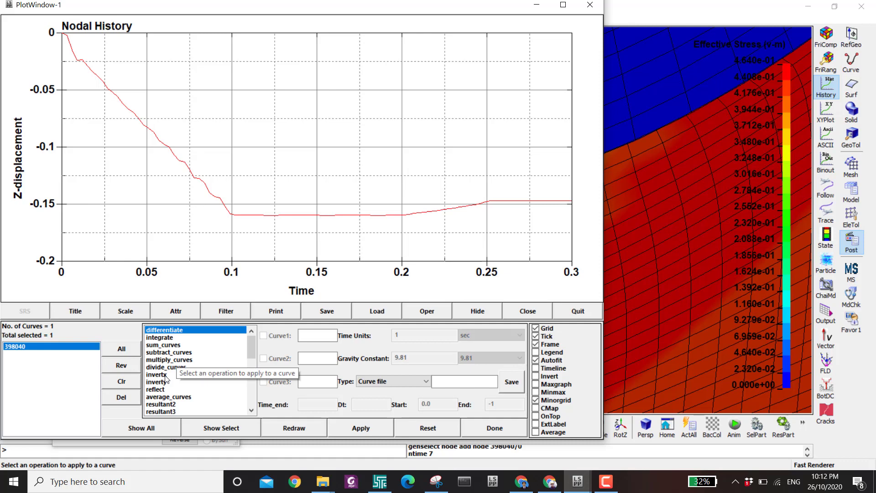
pyautogui.click(165, 381)
pyautogui.click(371, 429)
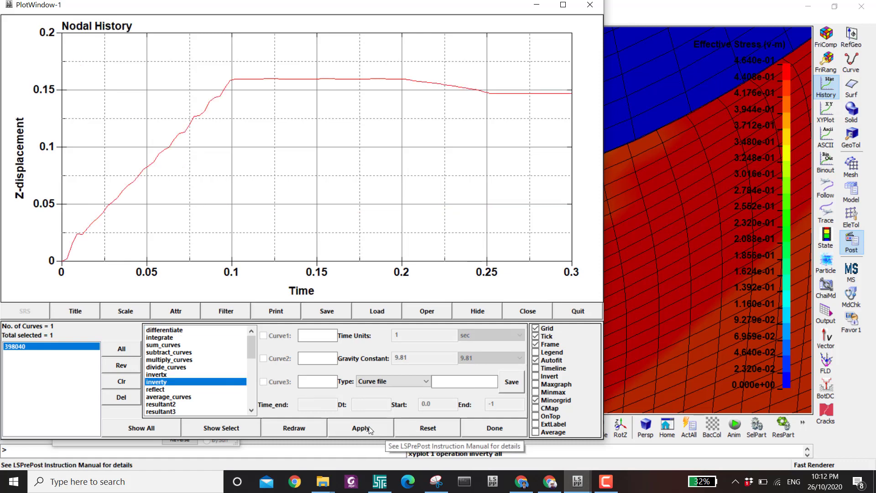
# Save the inverted Z-displacement curve as an MSoft CSV (Single X-Axis) file named Displacement and close the plot
pyautogui.click(313, 307)
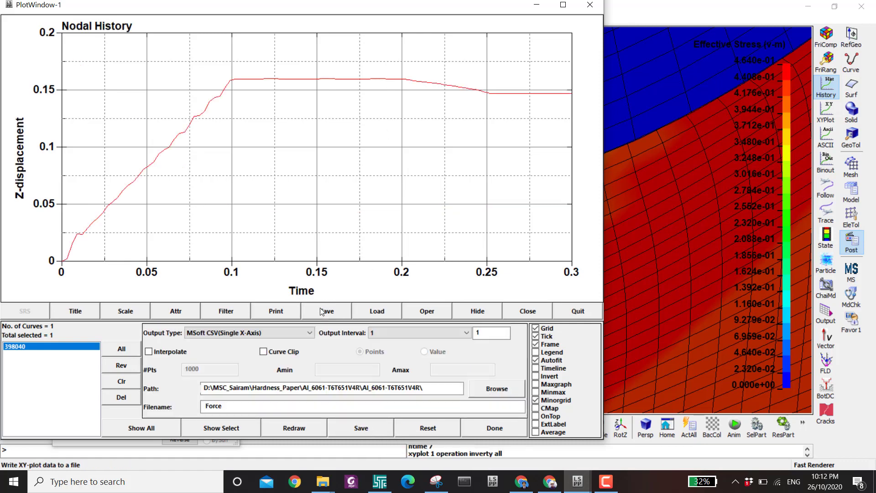
pyautogui.write('Displacement')
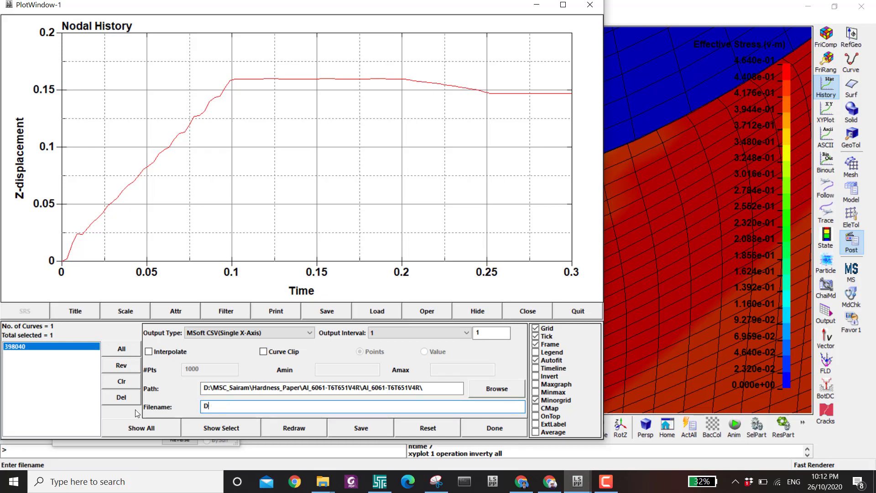
pyautogui.click(369, 428)
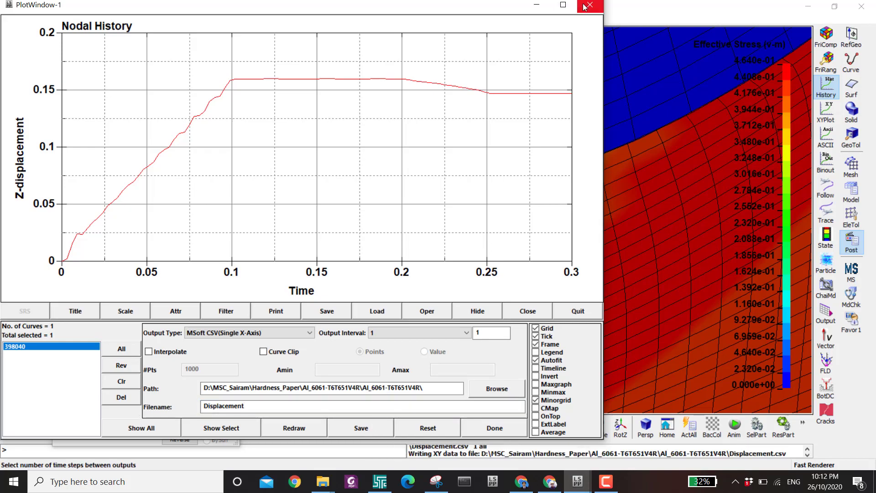
pyautogui.click(591, 5)
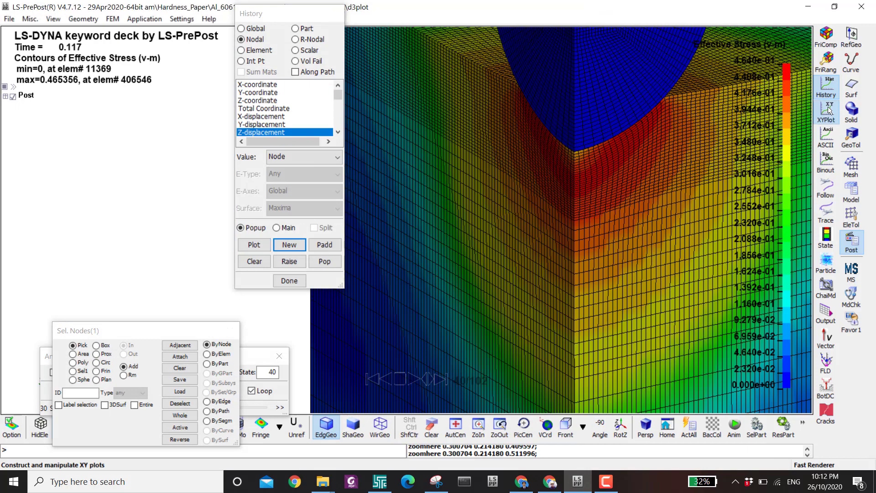
# Open the XY Plot tool and plot the Sl 1 curve from Force.csv to check the saved data
pyautogui.click(826, 111)
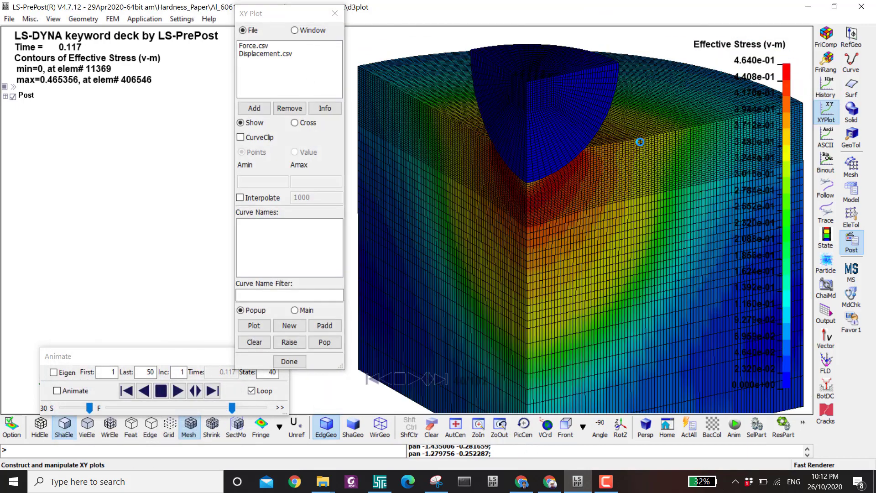
pyautogui.scroll(-2, 656, 145)
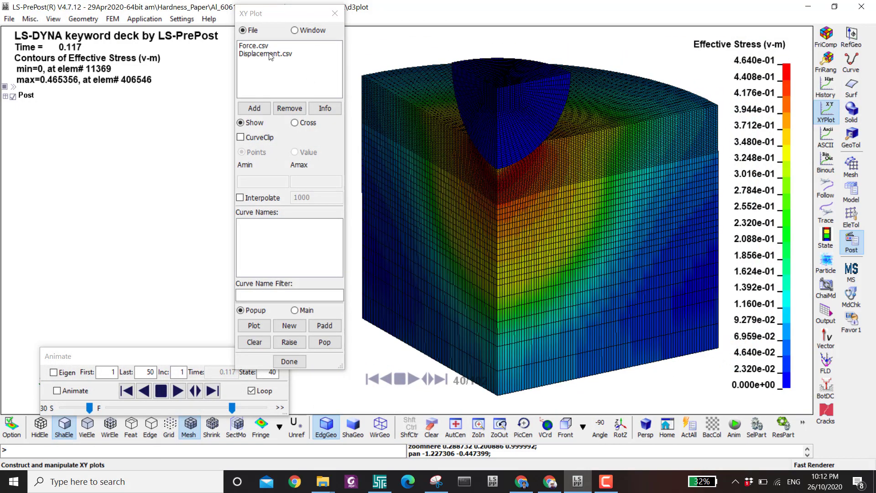
pyautogui.click(260, 46)
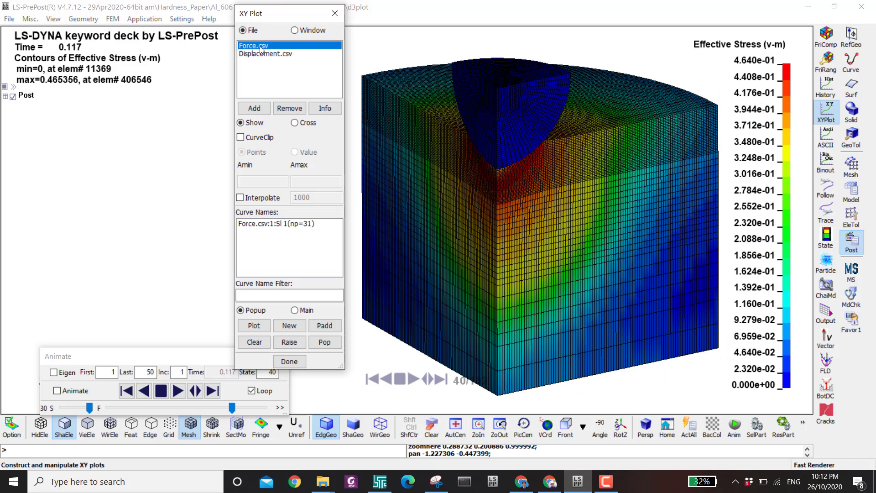
pyautogui.click(255, 224)
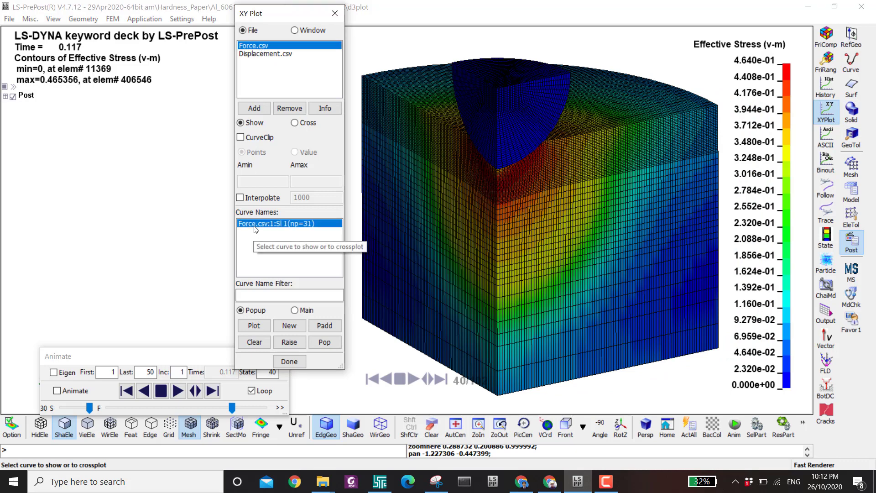
pyautogui.click(254, 327)
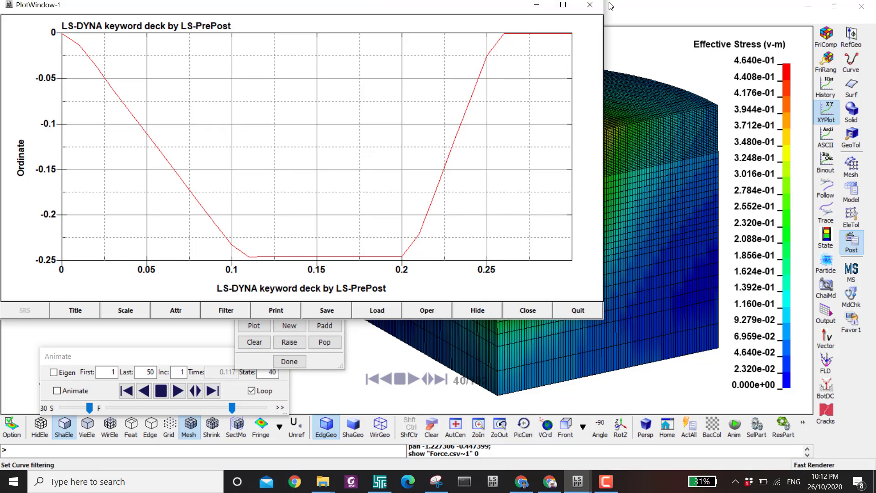
pyautogui.click(590, 5)
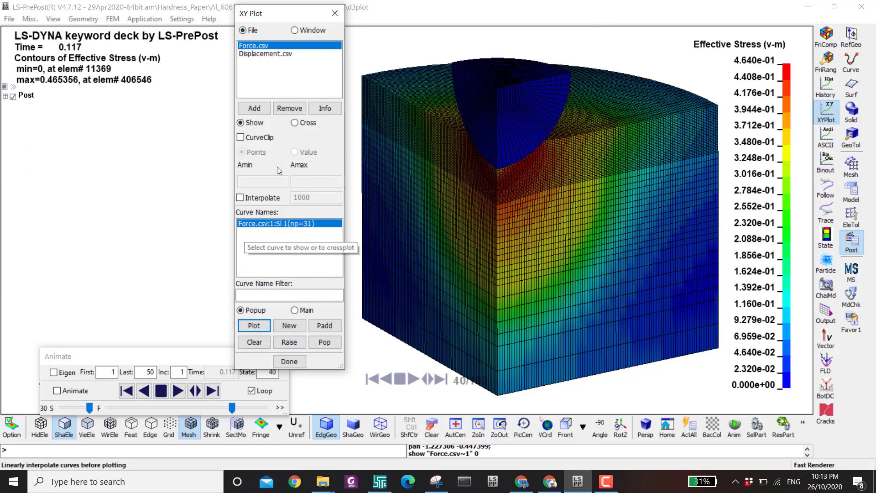
# Cross-plot the Displacement.csv curve on the X axis against the Sl 1 curve of Force.csv on the Y axis, and close the plot
pyautogui.click(298, 123)
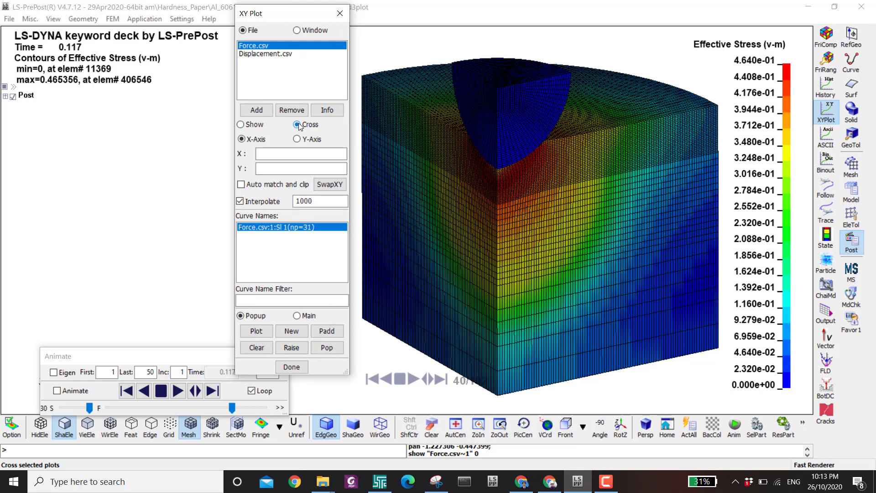
pyautogui.click(267, 154)
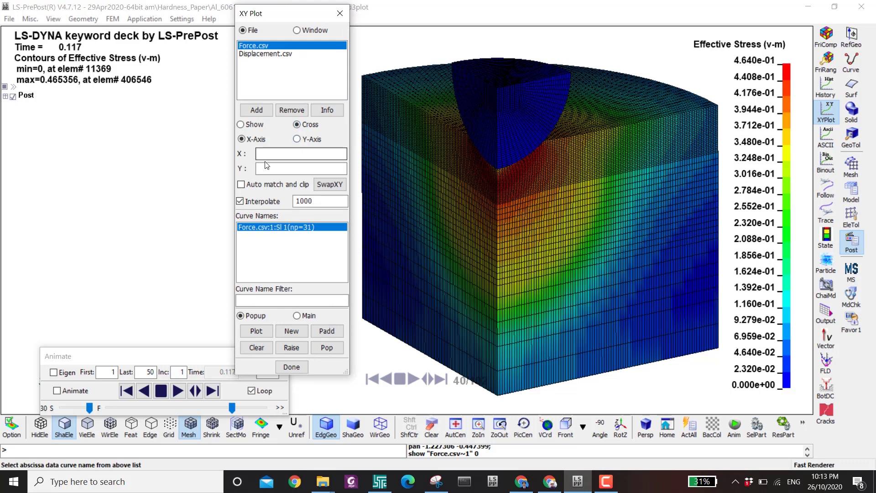
pyautogui.click(263, 55)
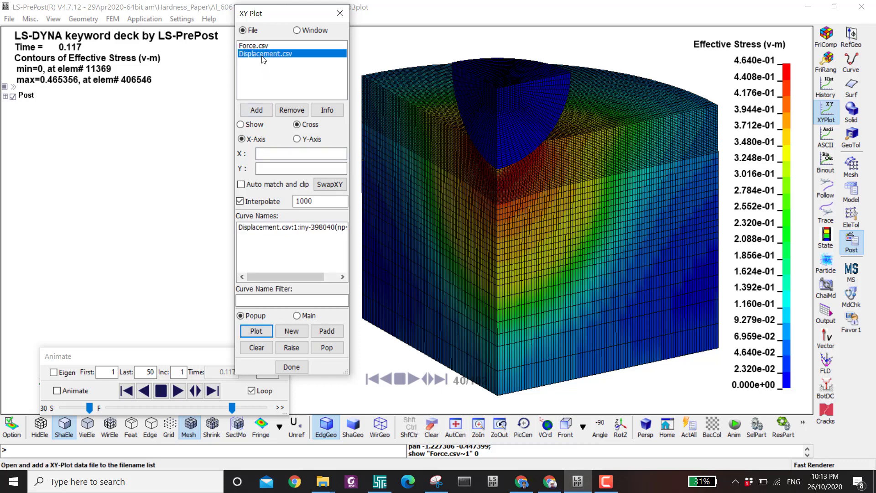
pyautogui.click(263, 227)
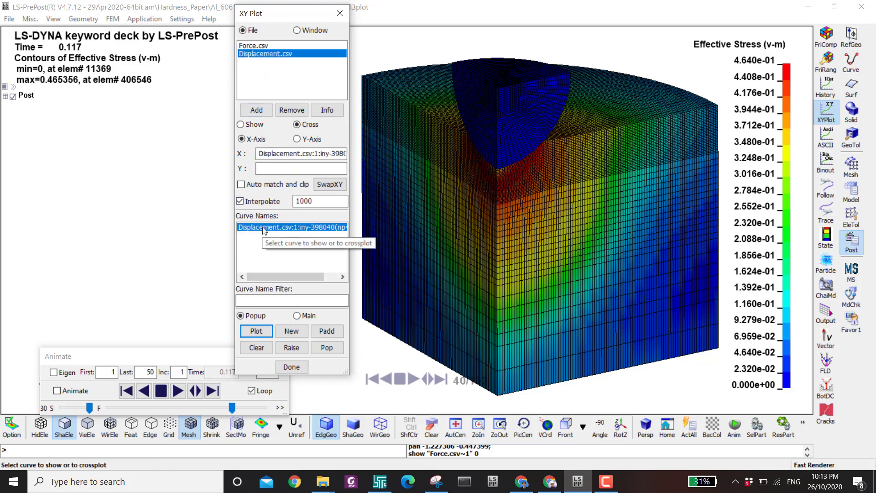
pyautogui.click(255, 47)
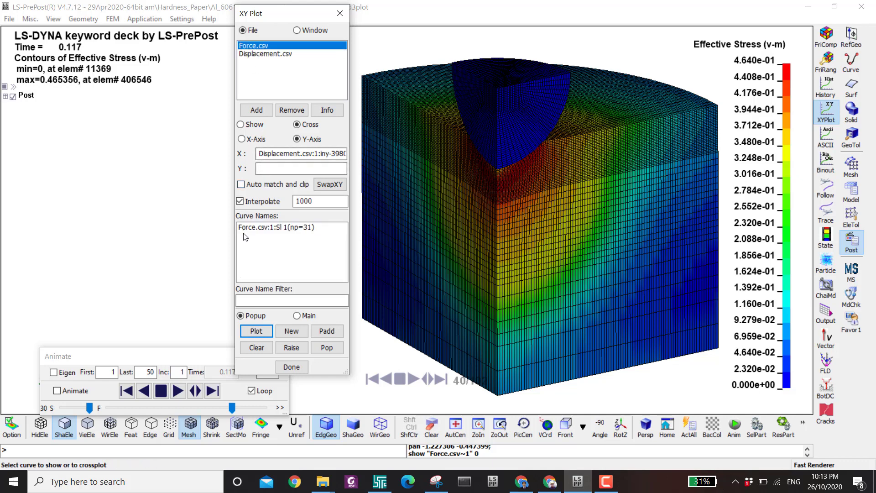
pyautogui.click(260, 229)
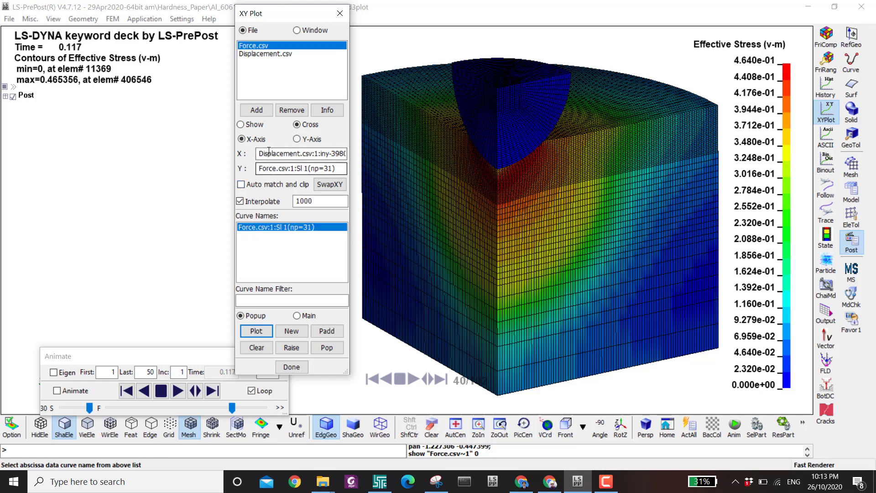
pyautogui.click(262, 334)
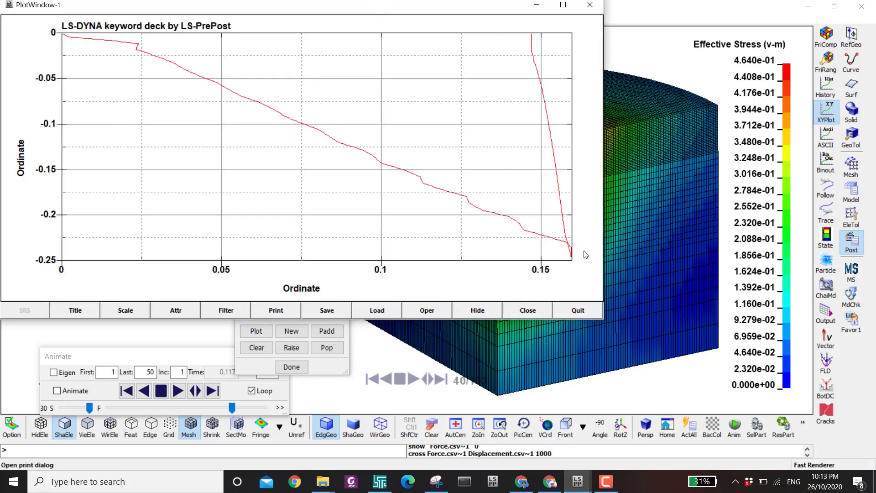
pyautogui.click(588, 8)
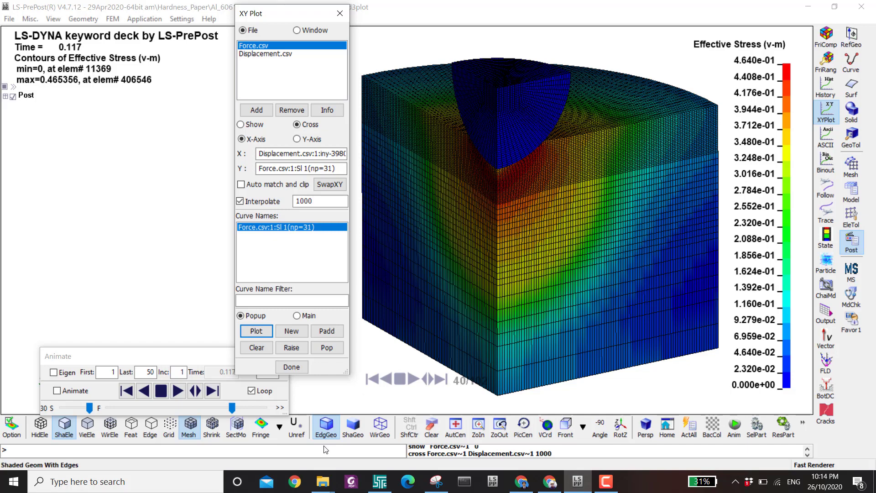
# Switch to File Explorer, sort the results folder by date modified and select the exported Displacement.csv file
pyautogui.moveTo(322, 482)
pyautogui.click(385, 430)
pyautogui.scroll(10, 456, 258)
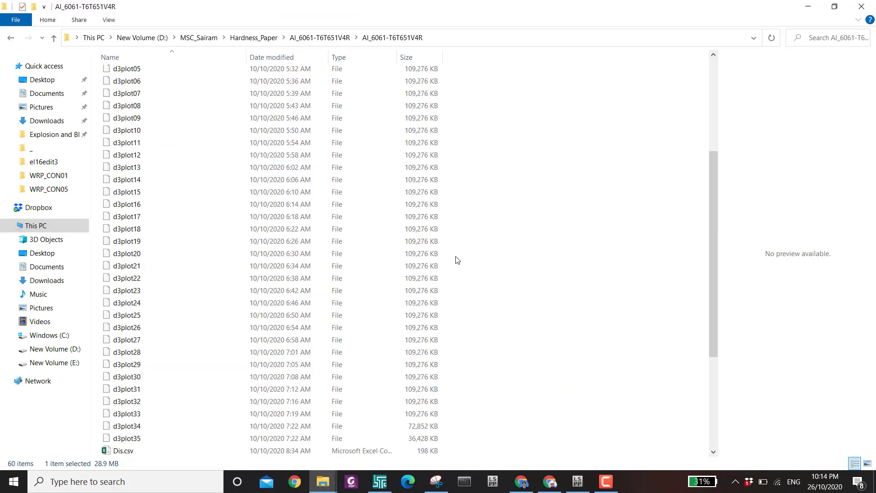
pyautogui.click(281, 57)
pyautogui.scroll(-10, 281, 122)
pyautogui.scroll(10, 278, 279)
pyautogui.click(148, 75)
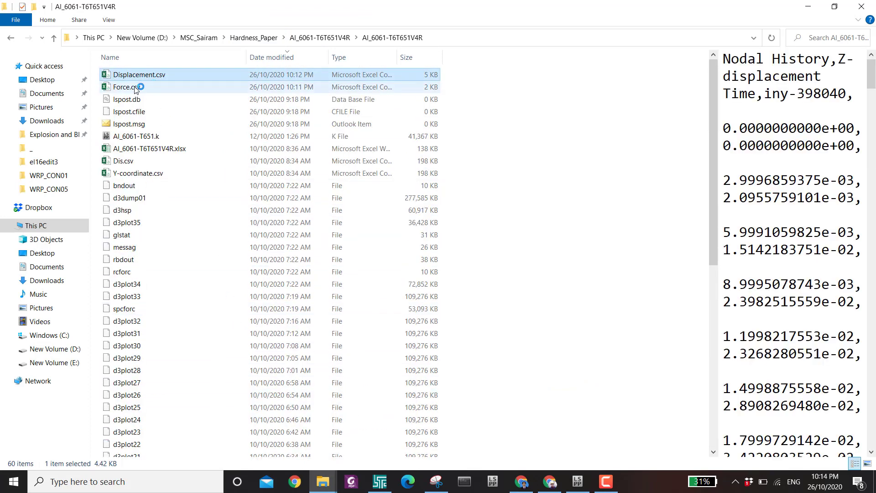
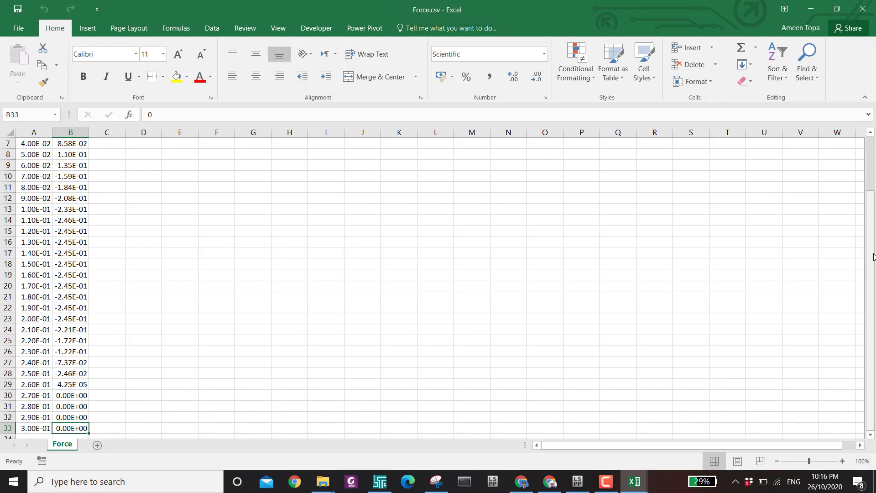
# Review the exported time and Z-force columns of Force.csv in Excel
pyautogui.scroll(2, 866, 265)
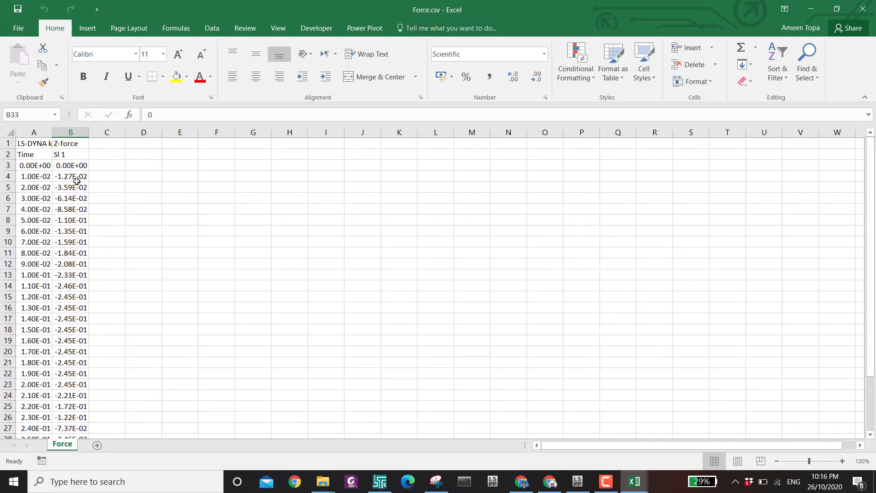
pyautogui.scroll(-6, 66, 271)
pyautogui.scroll(1, 64, 311)
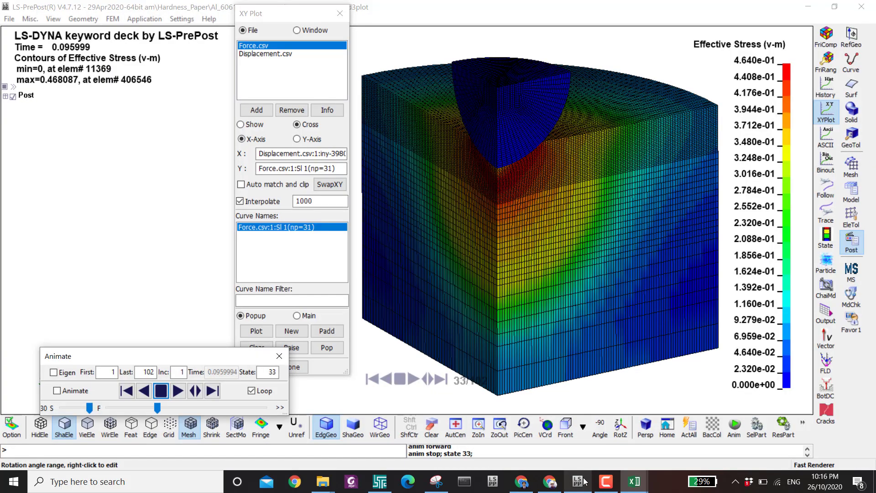
# Return to LS-PrePost, close the XY Plot tool and trace the path of a specimen surface node beneath the indenter with Node Trace
pyautogui.click(577, 482)
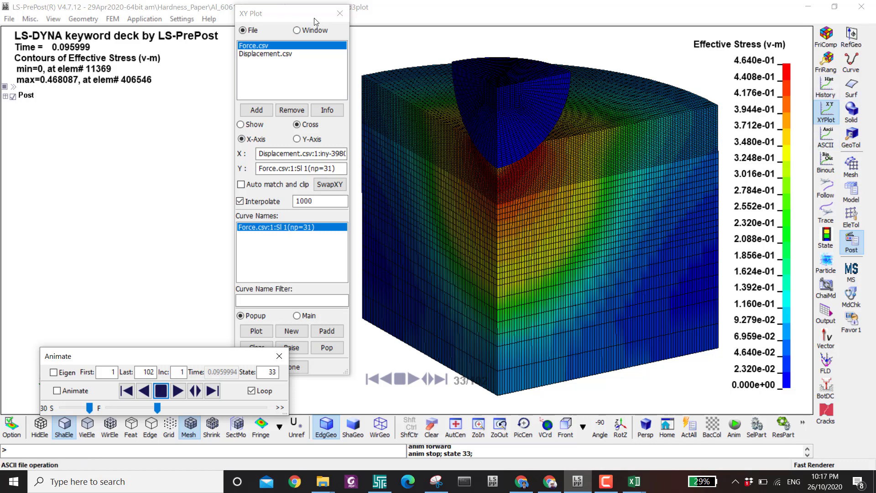
pyautogui.click(336, 15)
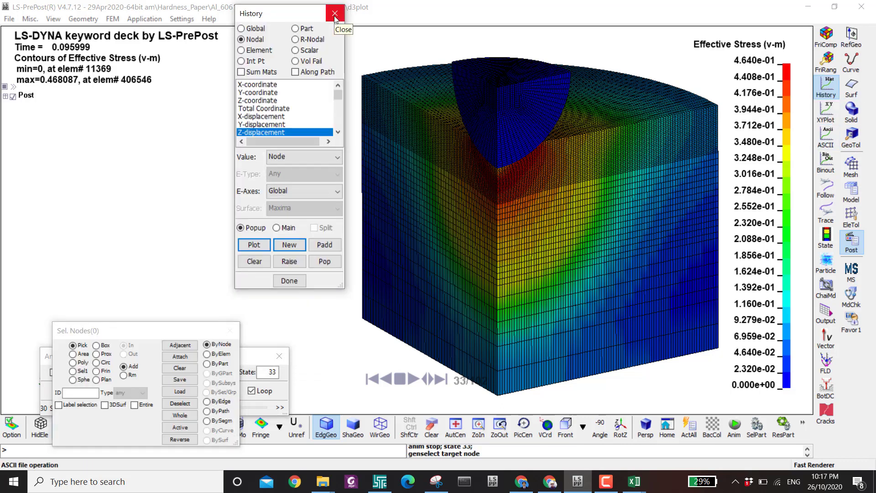
pyautogui.click(830, 194)
pyautogui.click(829, 214)
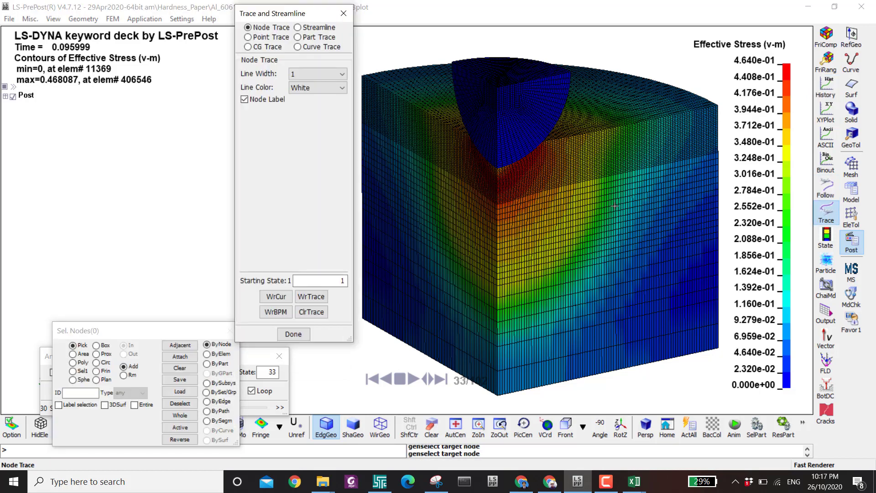
pyautogui.scroll(5, 508, 140)
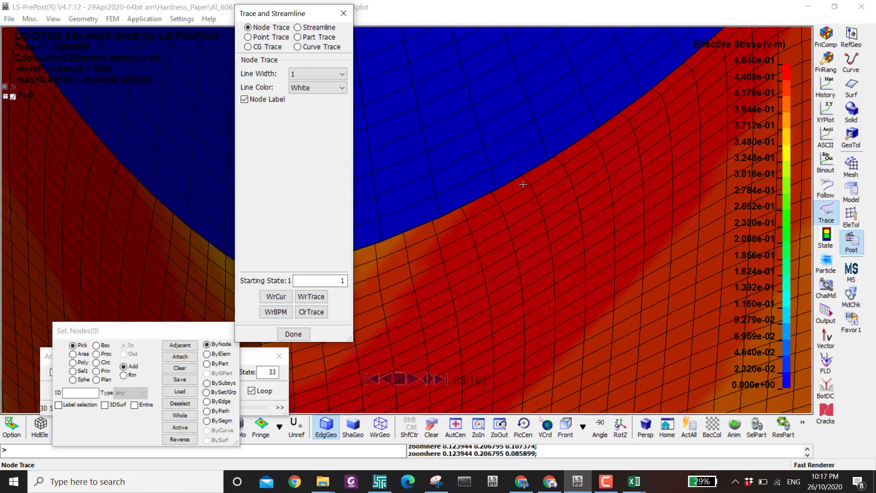
pyautogui.click(523, 181)
pyautogui.scroll(-2, 522, 180)
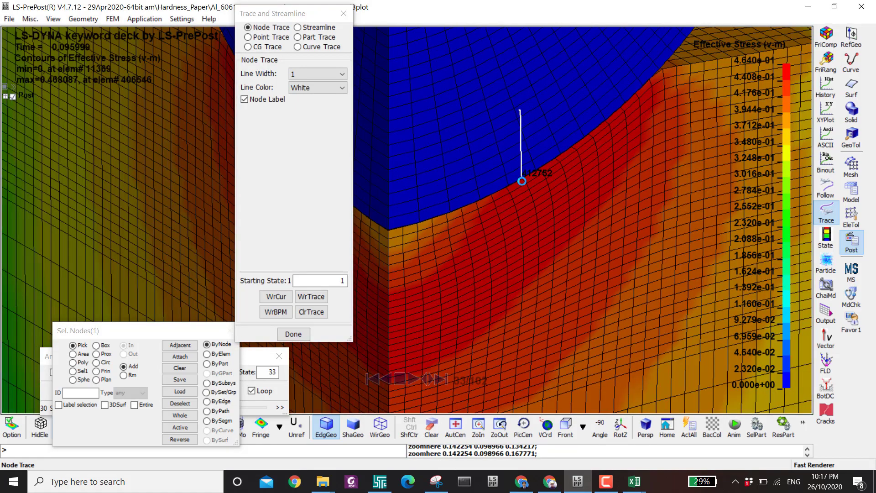
# Return the animation to state 1 and play it forward to examine the traced node's path
pyautogui.moveTo(137, 330); pyautogui.dragTo(112, 192)
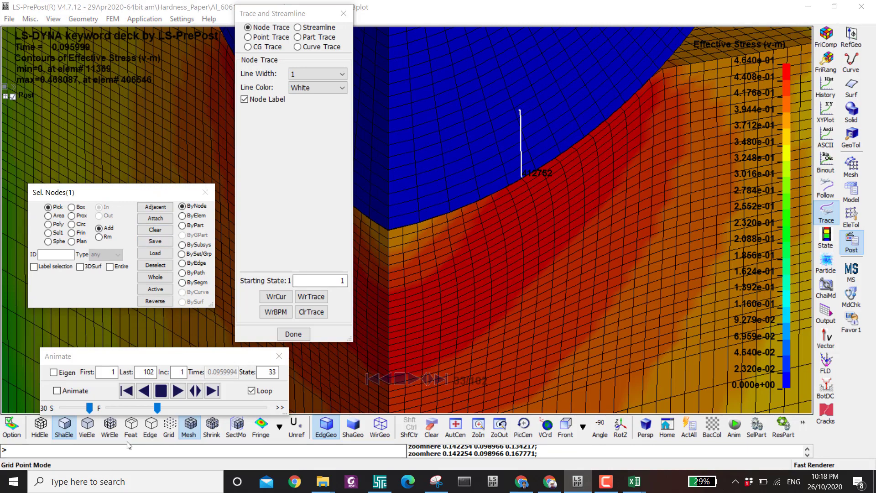
pyautogui.moveTo(157, 408); pyautogui.dragTo(78, 412)
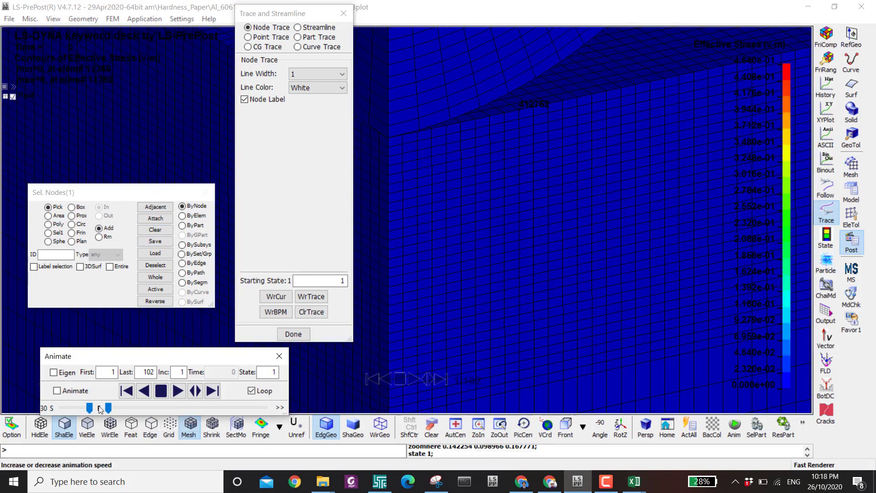
pyautogui.click(179, 391)
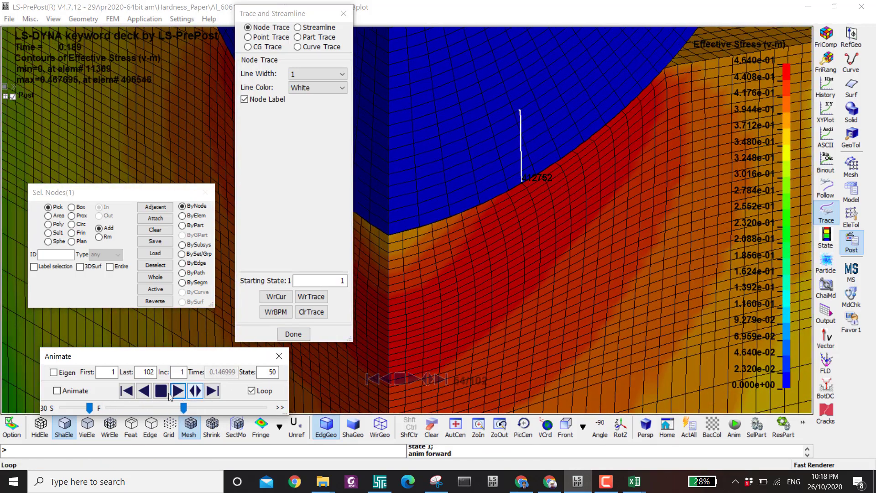
pyautogui.press('Escape')
# Add a trace for node 415308 inside the specimen and restart the animation from state 1
pyautogui.click(537, 217)
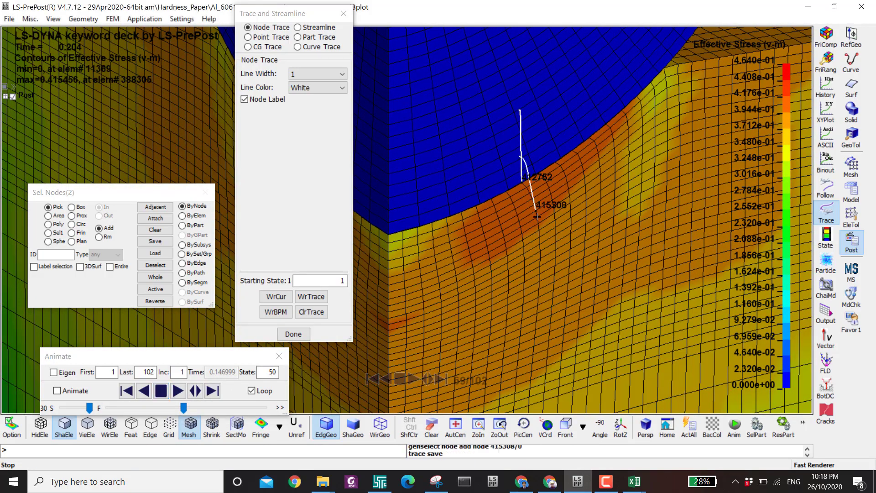
pyautogui.doubleClick(269, 372)
pyautogui.write('1')
pyautogui.press('Return')
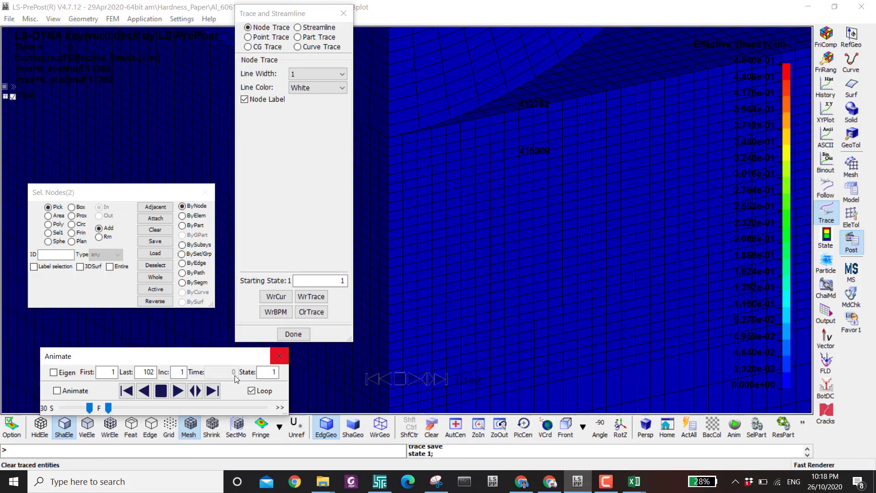
pyautogui.click(125, 395)
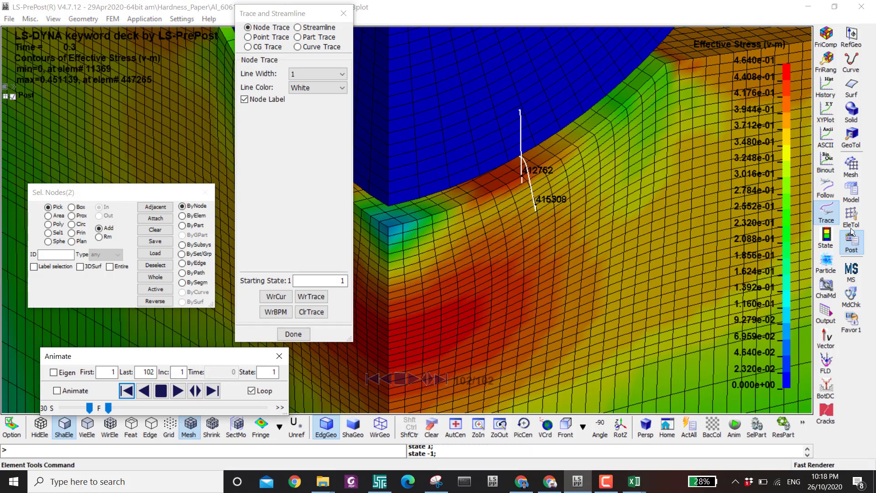
# Make the view follow node 13023 on the indenter with Follow Point and play the animation
pyautogui.click(827, 187)
pyautogui.click(262, 181)
pyautogui.scroll(-5, 531, 225)
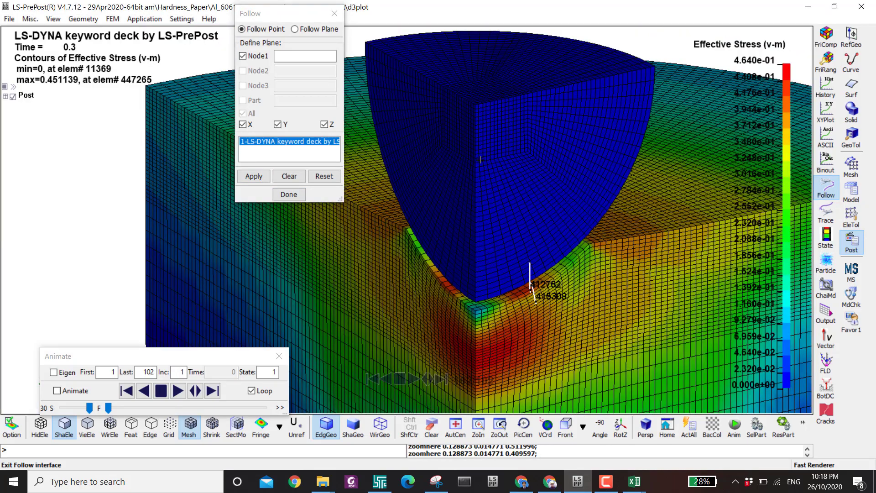
pyautogui.click(481, 165)
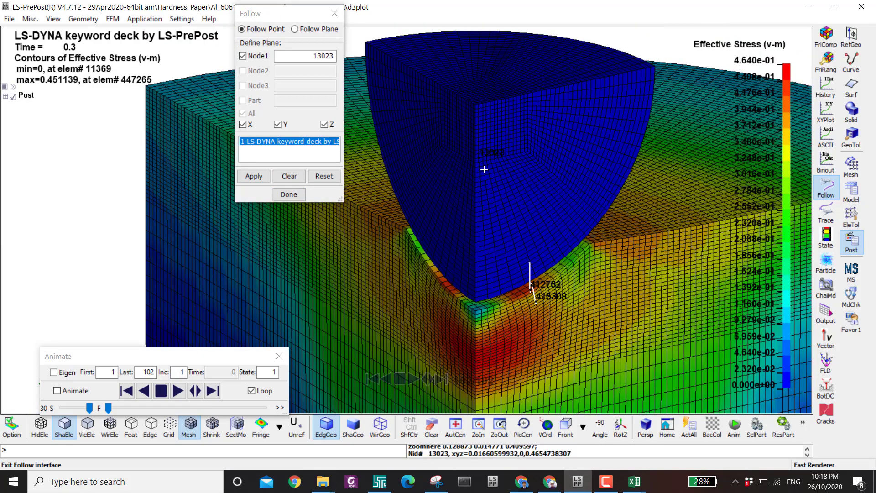
pyautogui.click(254, 178)
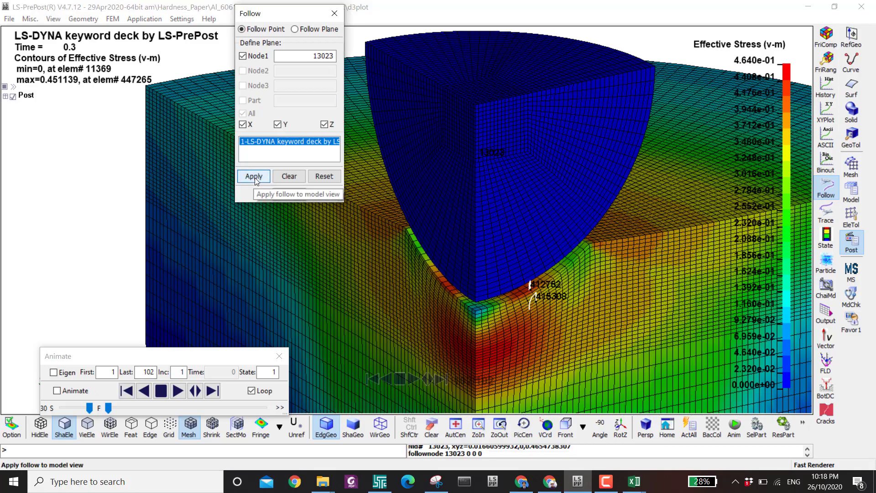
pyautogui.click(178, 391)
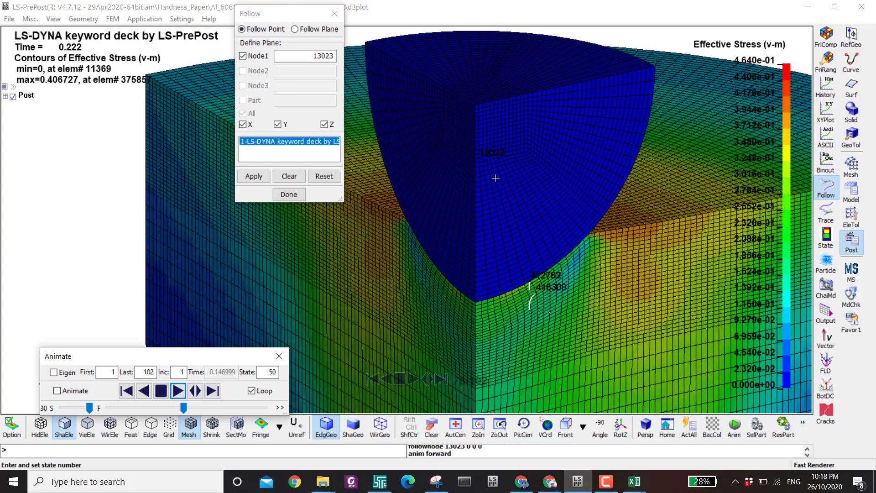
pyautogui.scroll(1, 476, 157)
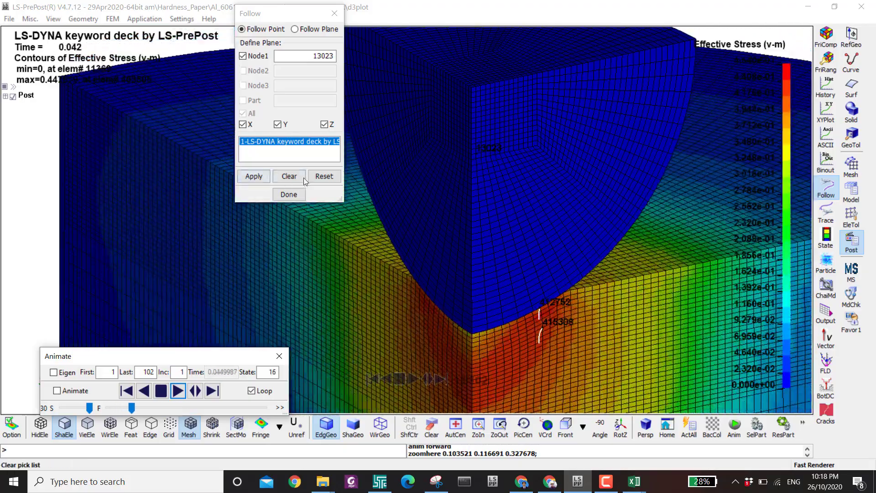
# Unset the point following and clear the picked indenter node
pyautogui.click(254, 176)
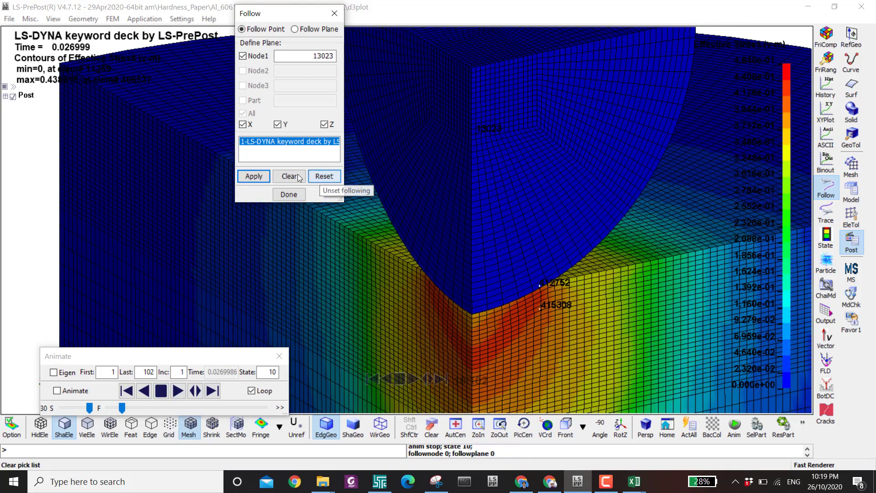
pyautogui.click(289, 176)
pyautogui.scroll(-5, 520, 263)
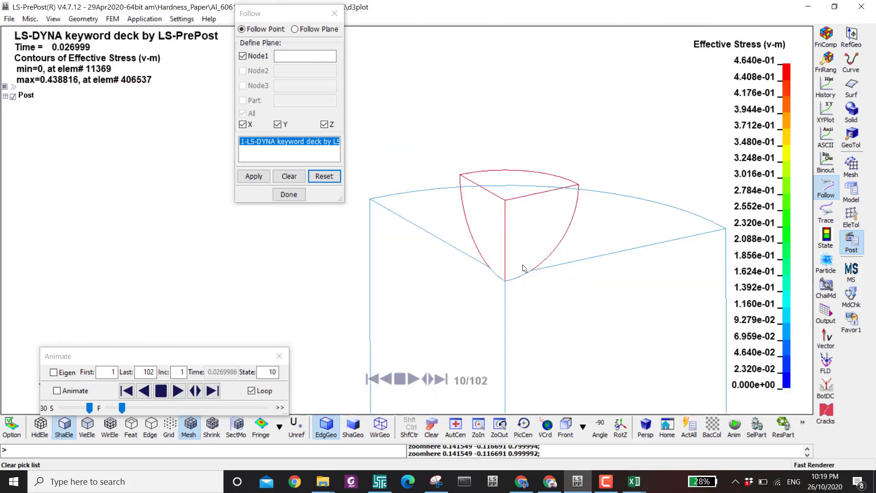
# Display displacement vectors with X, Y and Z components over the whole model using Vector Plot
pyautogui.click(827, 340)
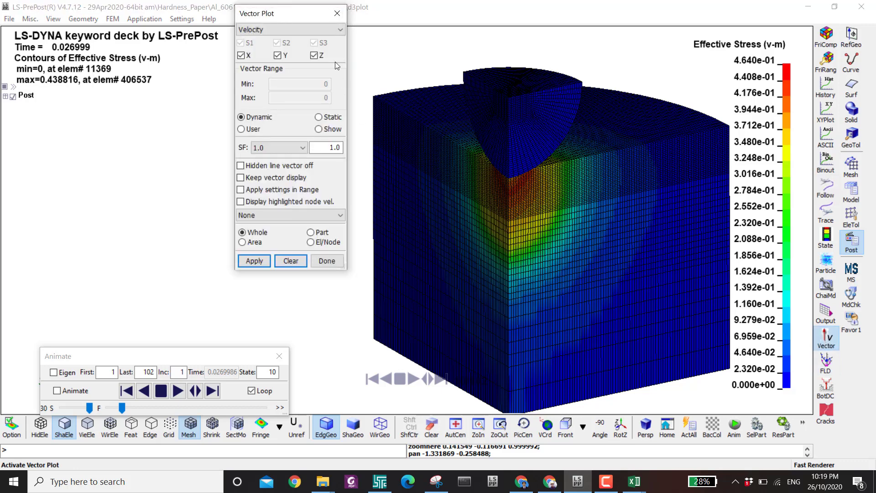
pyautogui.click(273, 29)
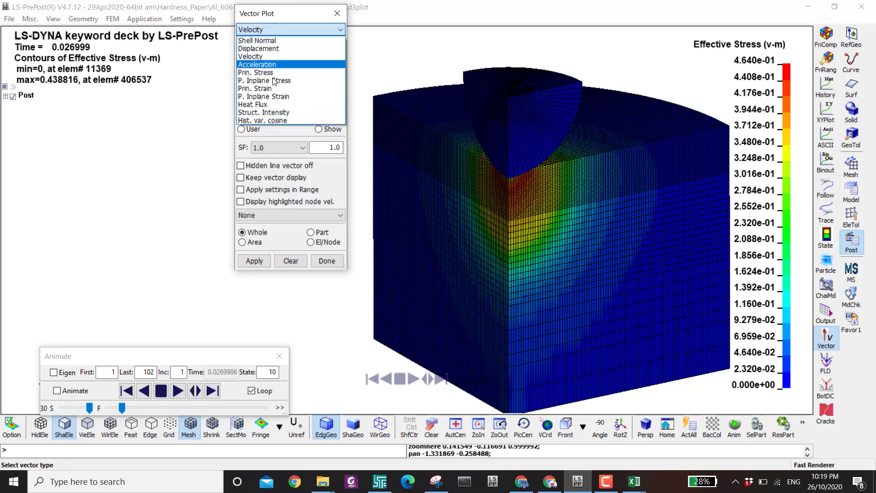
pyautogui.click(270, 48)
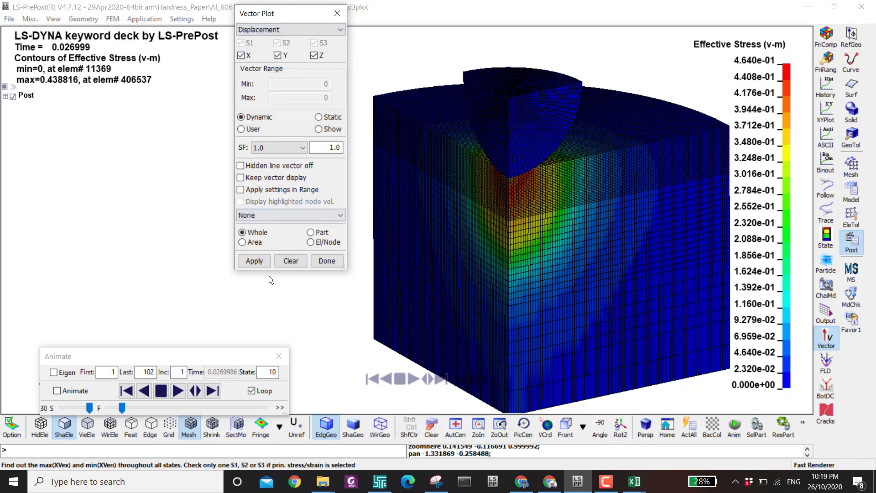
pyautogui.click(259, 262)
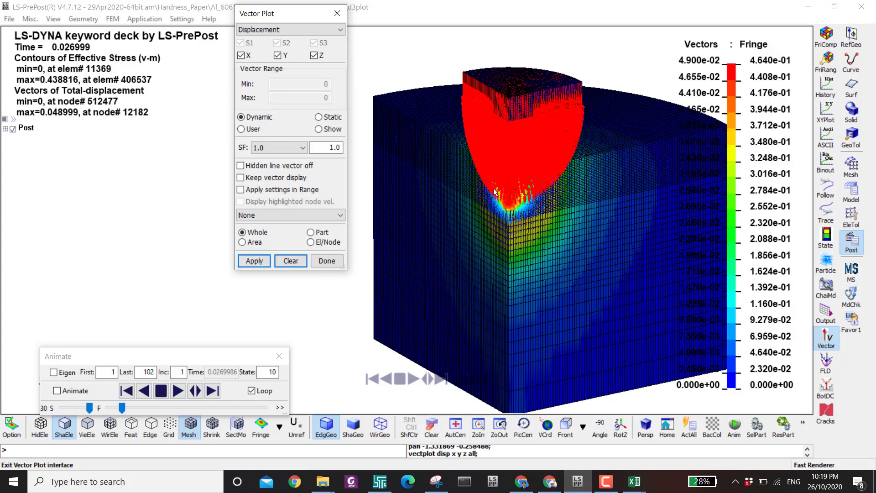
# Remove the effective stress contours by switching to shaded element display, leaving the displacement vectors around the indenter
pyautogui.scroll(3, 495, 192)
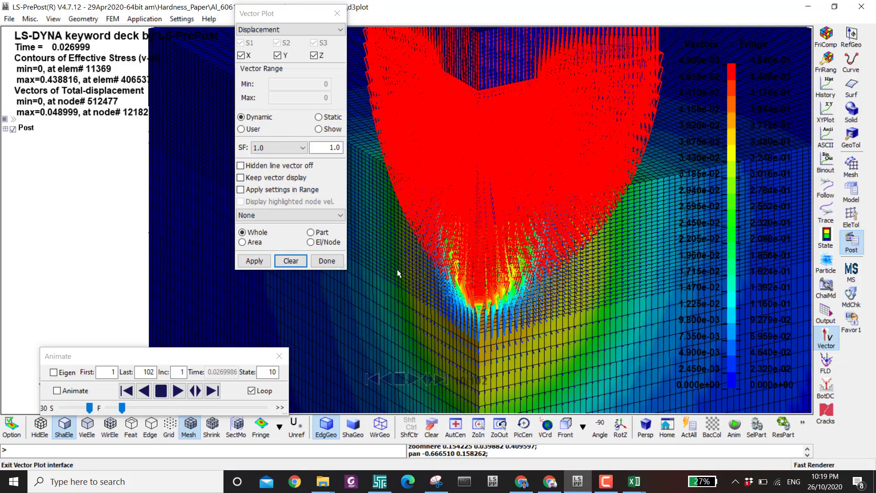
pyautogui.scroll(-3, 398, 274)
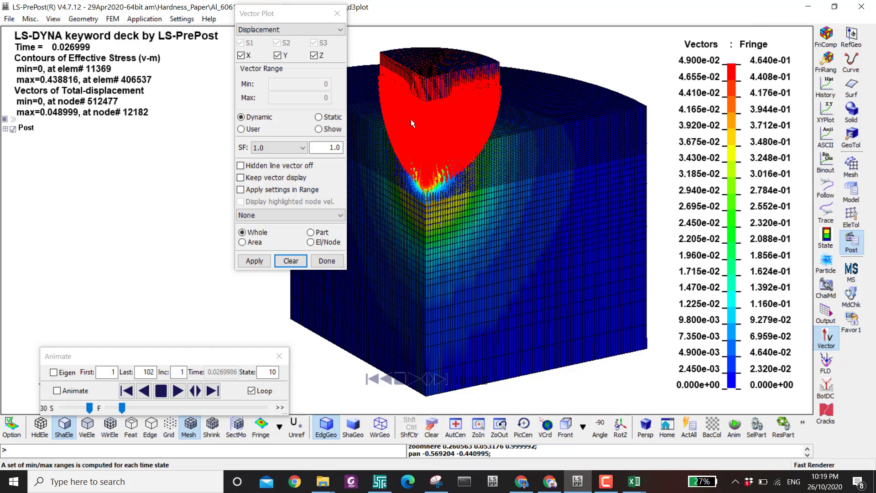
pyautogui.moveTo(137, 356); pyautogui.dragTo(149, 200)
pyautogui.click(68, 429)
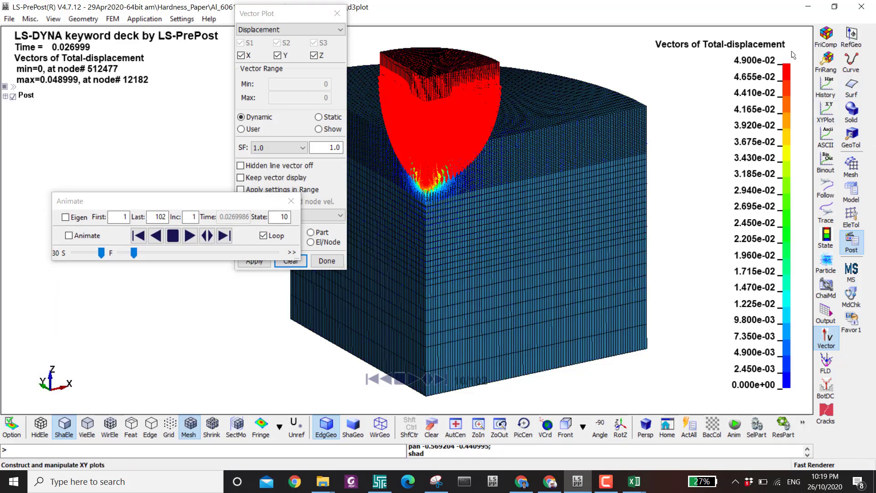
pyautogui.scroll(5, 431, 131)
pyautogui.keyDown('shift'); pyautogui.moveTo(431, 131); pyautogui.dragTo(527, 212, button='middle'); pyautogui.keyUp('shift')
pyautogui.scroll(-3, 545, 163)
pyautogui.keyDown('shift'); pyautogui.moveTo(545, 164); pyautogui.dragTo(469, 151, button='middle'); pyautogui.keyUp('shift')
pyautogui.scroll(-2, 472, 140)
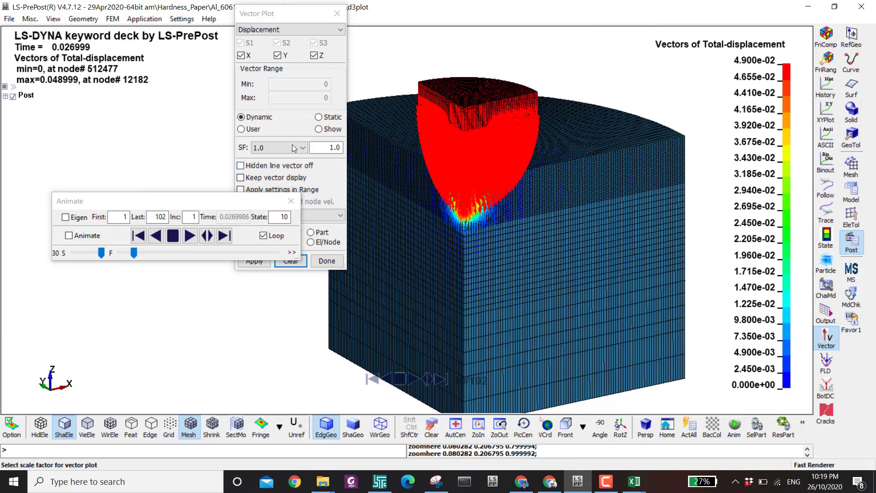
# Plot velocity vectors with X, Y and Z components over the whole model at a scale factor of 0.05
pyautogui.click(295, 30)
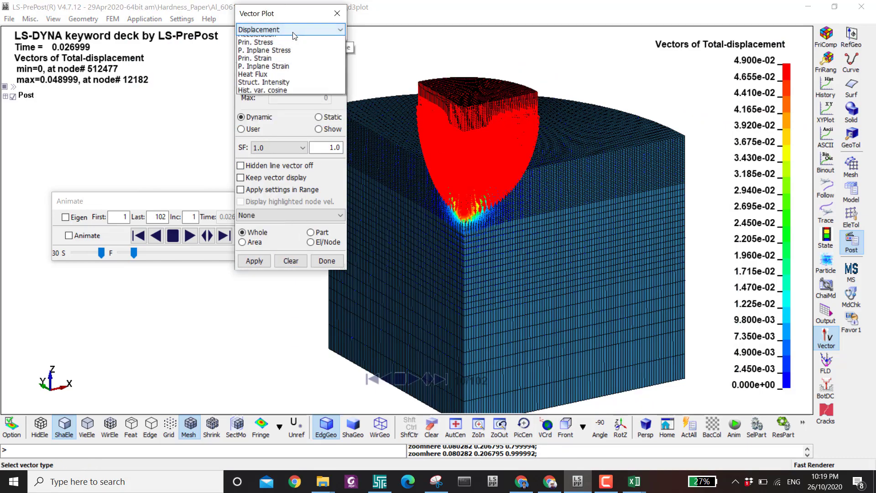
pyautogui.click(285, 58)
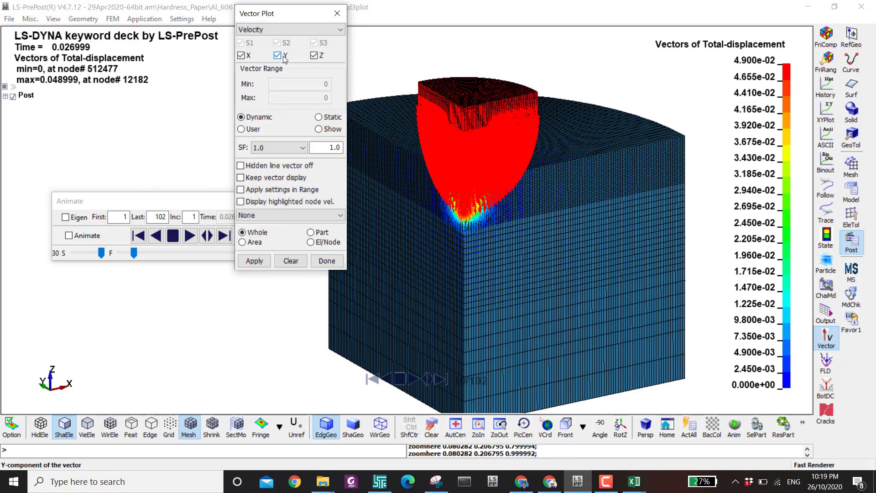
pyautogui.click(258, 261)
pyautogui.click(278, 148)
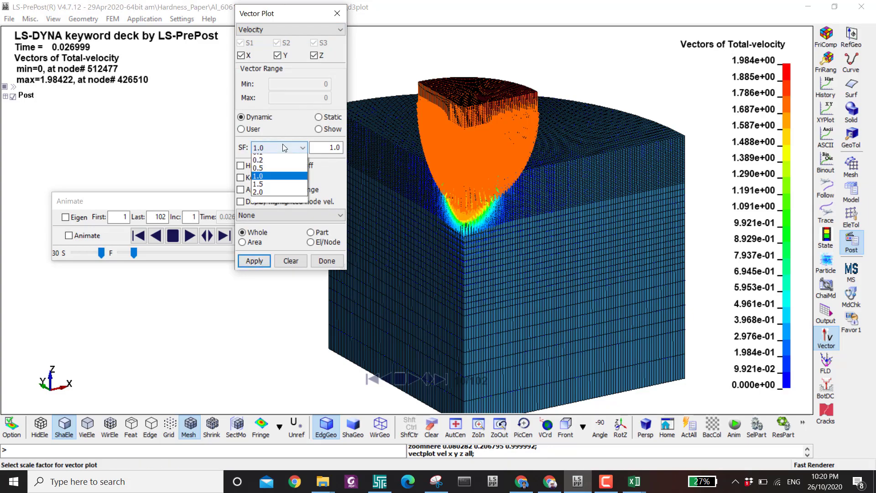
pyautogui.click(278, 168)
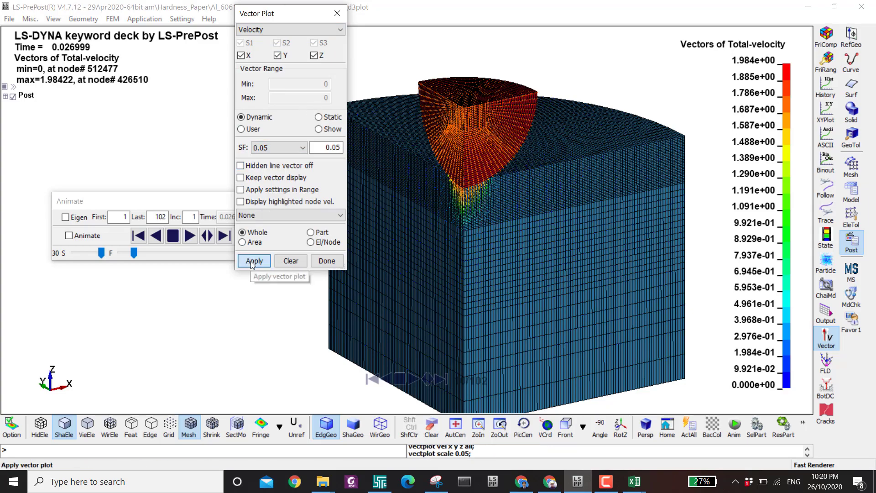
# Switch the model to edge line display and inspect the velocity vectors beneath the indenter tip
pyautogui.scroll(3, 471, 177)
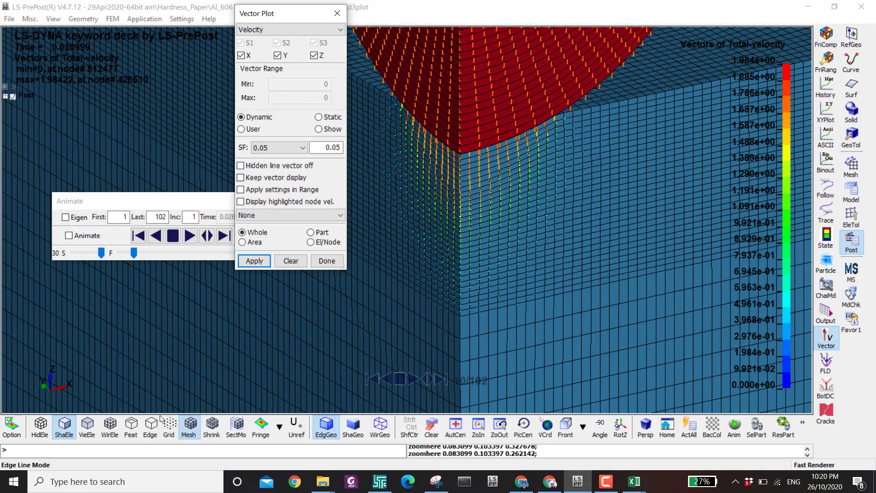
pyautogui.click(153, 427)
pyautogui.click(170, 424)
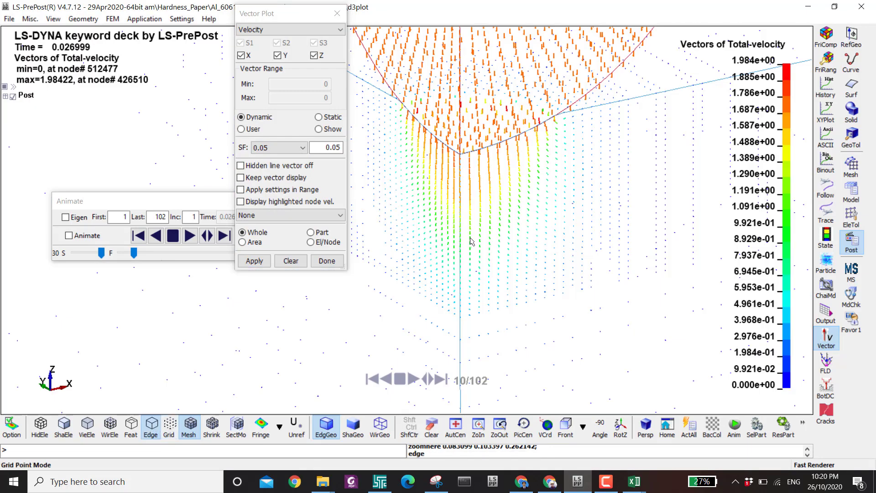
pyautogui.scroll(-3, 470, 238)
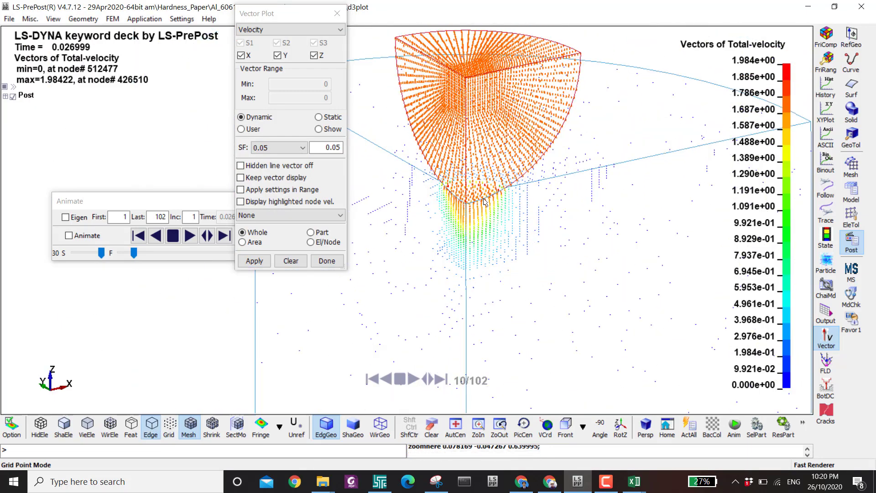
pyautogui.scroll(2, 477, 147)
pyautogui.keyDown('shift'); pyautogui.moveTo(477, 147); pyautogui.dragTo(519, 150, button='middle'); pyautogui.keyUp('shift')
pyautogui.scroll(-2, 553, 100)
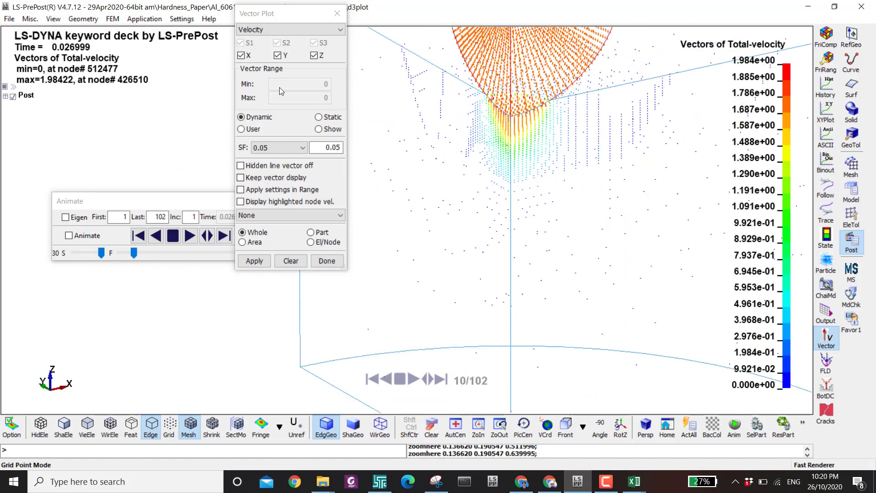
# Set the velocity vector scale factor to 0.2 and view the vectors below the indenter tip
pyautogui.click(283, 30)
pyautogui.click(283, 34)
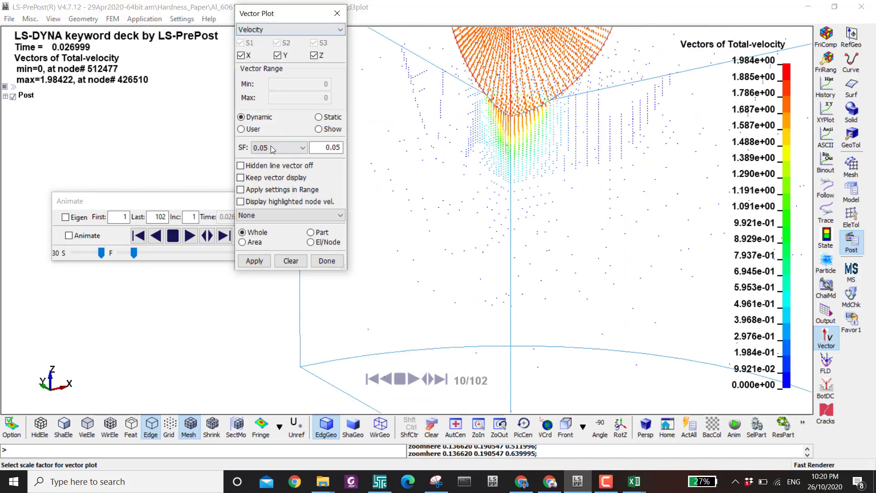
pyautogui.click(276, 147)
pyautogui.click(270, 182)
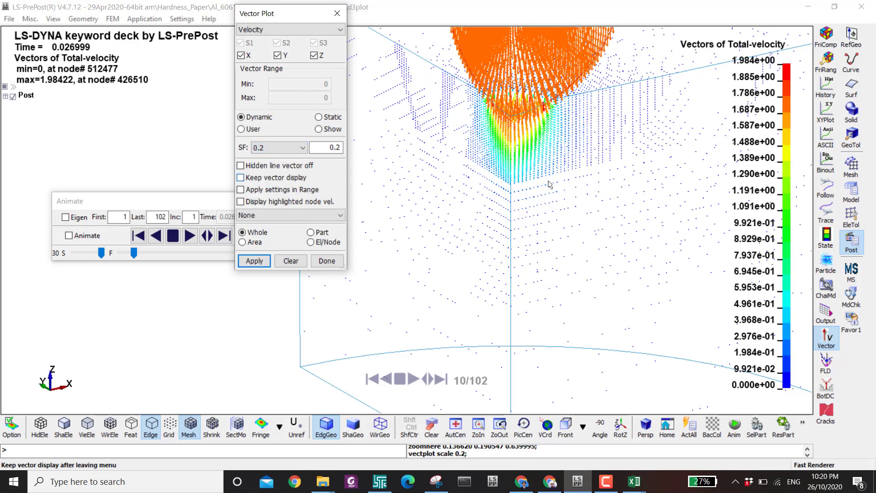
pyautogui.scroll(2, 550, 183)
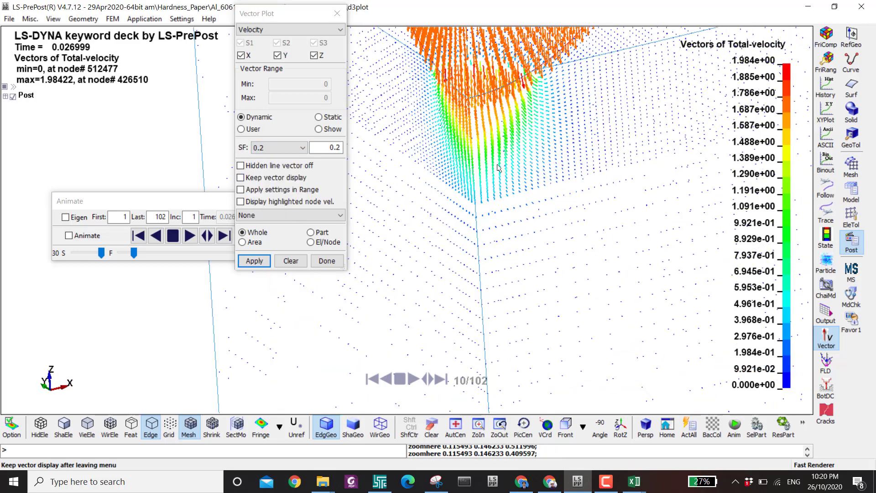
# Clear the velocity vectors by leaving Vector Plot for the Follow tool
pyautogui.click(289, 217)
pyautogui.click(826, 187)
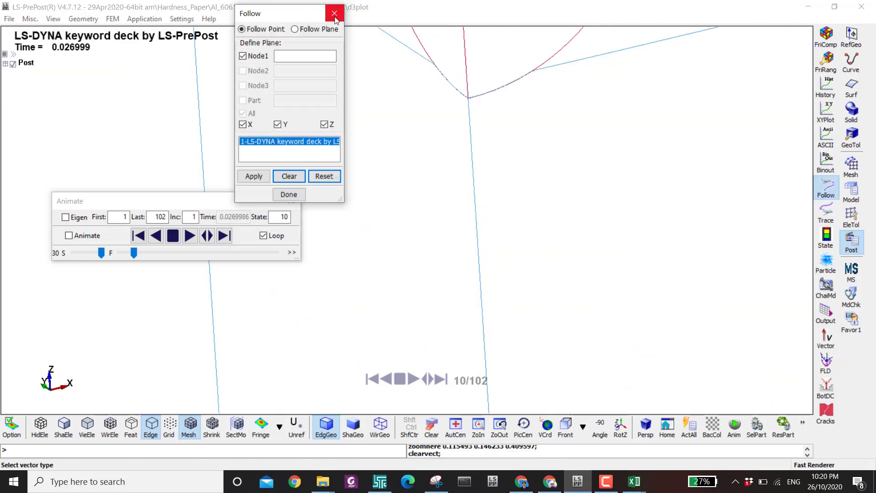
pyautogui.click(826, 213)
pyautogui.scroll(-2, 396, 146)
pyautogui.click(344, 13)
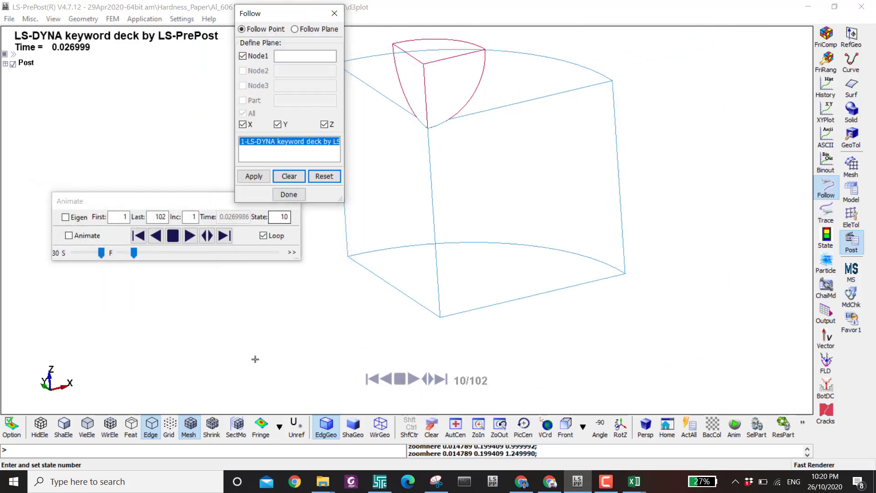
# Return the model to shaded element display with mesh lines
pyautogui.click(188, 424)
pyautogui.click(66, 427)
pyautogui.click(188, 427)
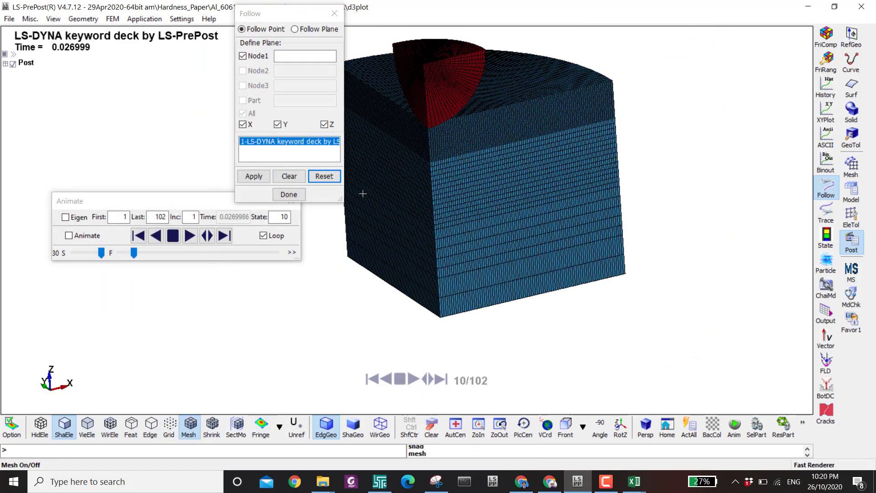
pyautogui.moveTo(424, 188); pyautogui.dragTo(441, 188)
# Open the nodal History tool and hide the mesh lines on the shaded model
pyautogui.click(826, 87)
pyautogui.keyDown('shift'); pyautogui.moveTo(358, 162); pyautogui.dragTo(359, 190, button='middle'); pyautogui.keyUp('shift')
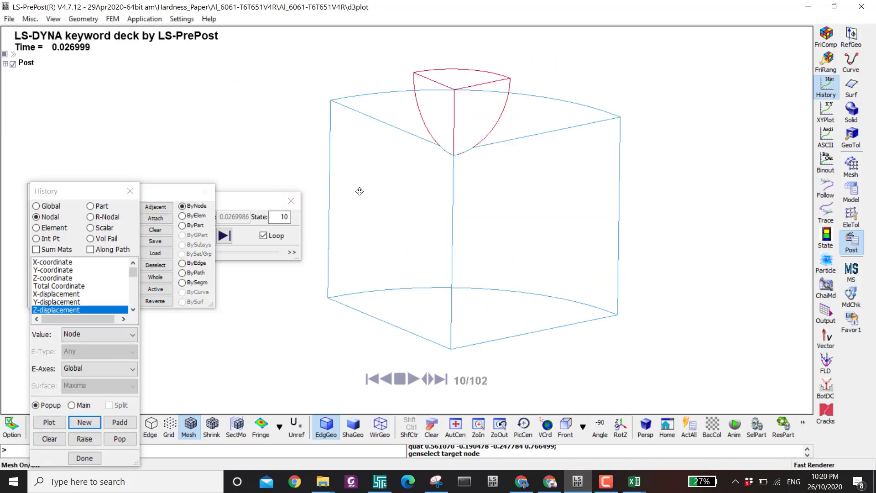
pyautogui.click(188, 427)
pyautogui.scroll(3, 456, 136)
pyautogui.moveTo(456, 137)
pyautogui.mouseDown()
pyautogui.moveTo(411, 73)
pyautogui.moveTo(431, 157)
pyautogui.mouseUp()
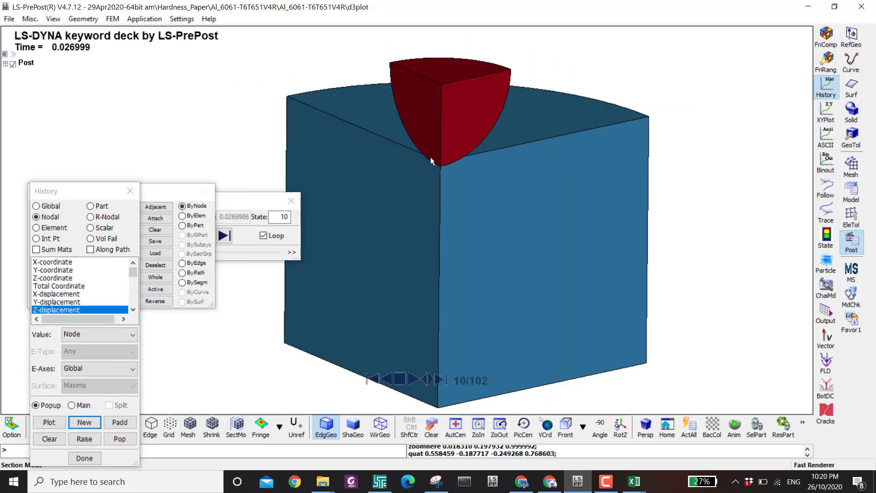
# Advance the animation to the last state, 102, and inspect the gap between the indenter and the specimen
pyautogui.click(237, 205)
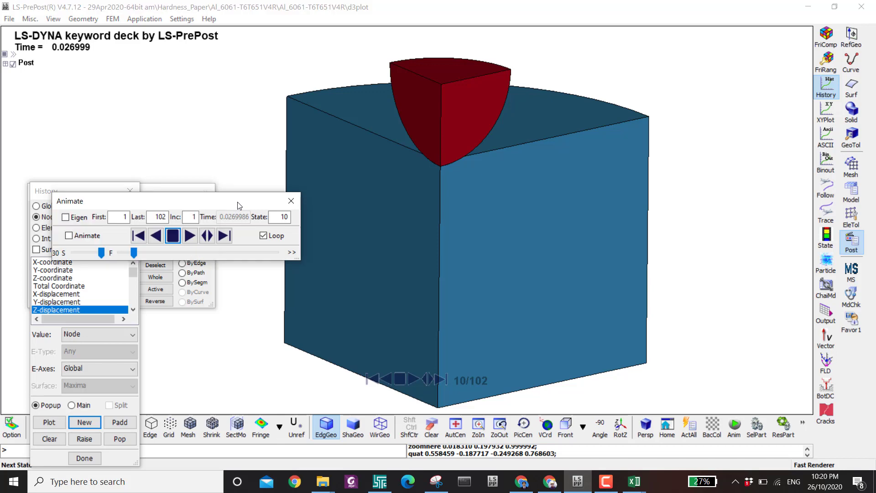
pyautogui.click(211, 253)
pyautogui.click(229, 254)
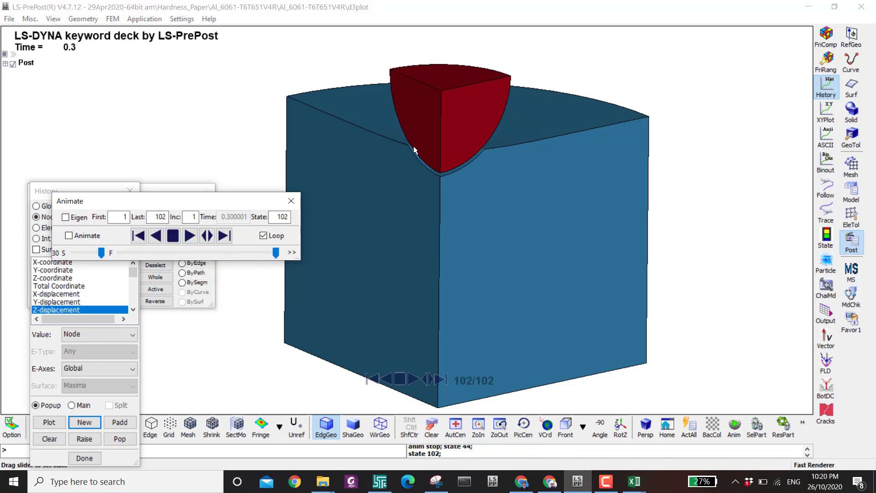
pyautogui.scroll(5, 438, 236)
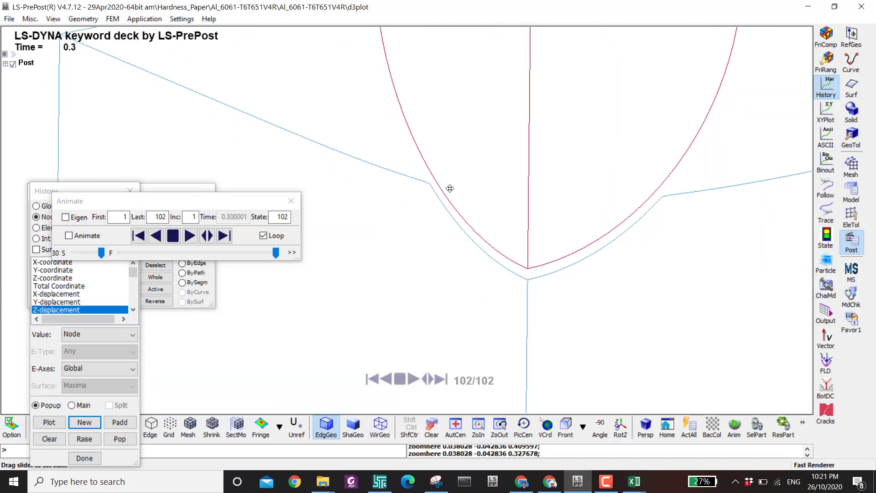
pyautogui.middleClick(450, 188)
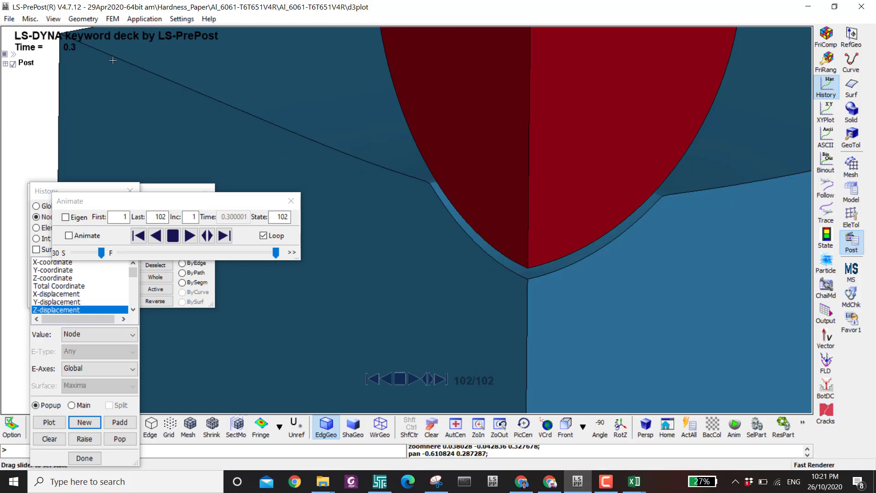
pyautogui.moveTo(113, 60); pyautogui.dragTo(131, 116, button='middle')
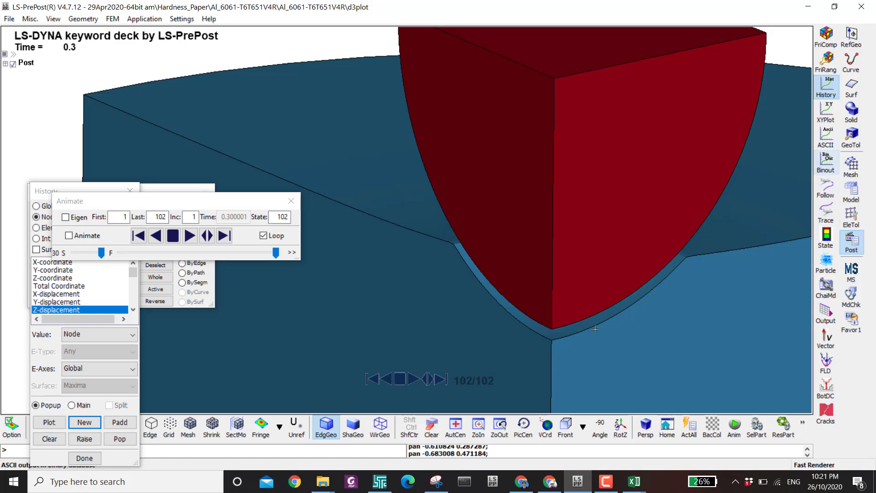
# Display z-displacement contours on the model at the last state and show the mesh lines around the indent
pyautogui.moveTo(675, 250)
pyautogui.keyDown('shift'); pyautogui.mouseDown(button='middle')
pyautogui.moveTo(603, 238)
pyautogui.moveTo(469, 132)
pyautogui.mouseUp(button='middle'); pyautogui.keyUp('shift')
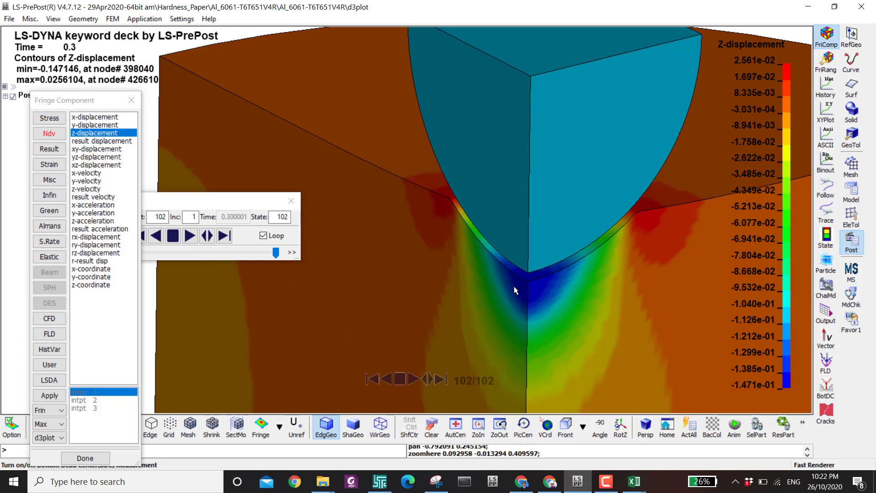
pyautogui.keyDown('shift'); pyautogui.moveTo(514, 287); pyautogui.dragTo(410, 328, button='middle'); pyautogui.keyUp('shift')
pyautogui.click(190, 424)
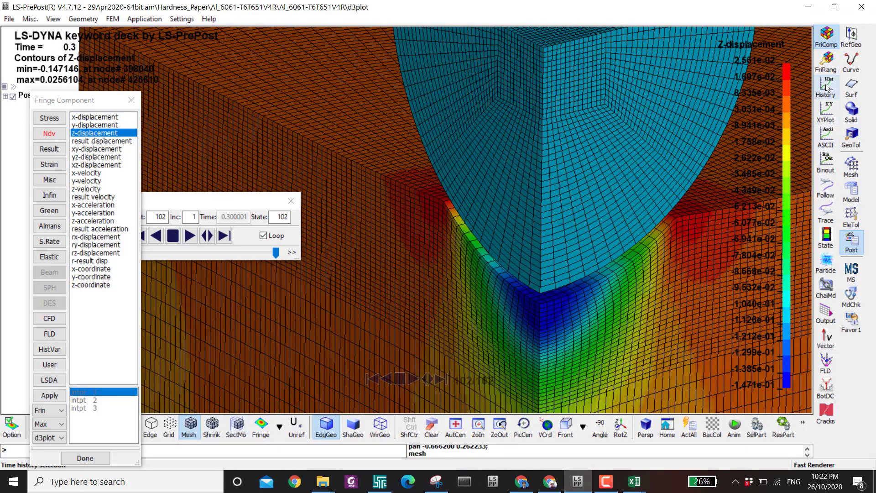
pyautogui.keyDown('shift'); pyautogui.moveTo(243, 109); pyautogui.dragTo(338, 176, button='middle'); pyautogui.keyUp('shift')
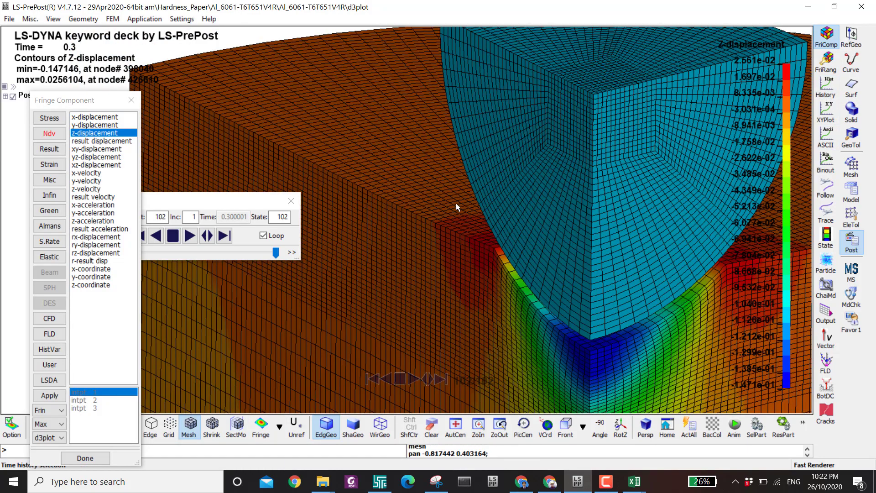
pyautogui.scroll(-1, 511, 289)
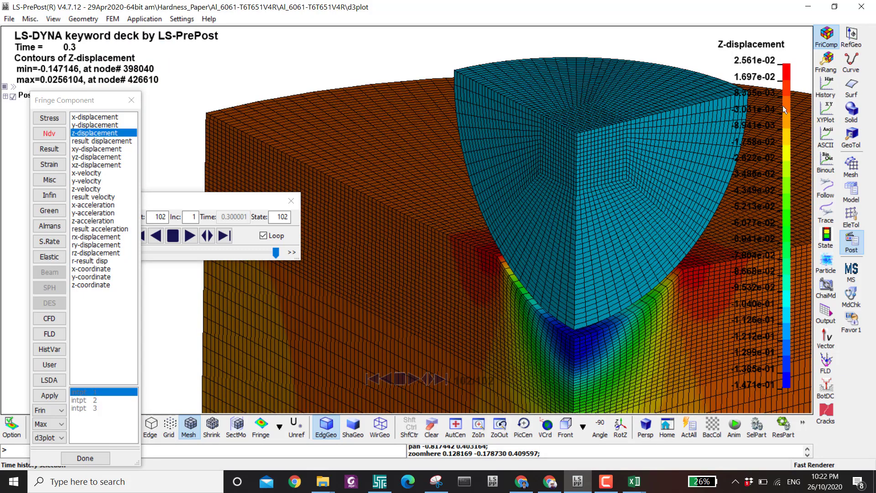
# Reopen the nodal History tool and set node selection to by edge with propagation and a feature angle of 60
pyautogui.click(827, 89)
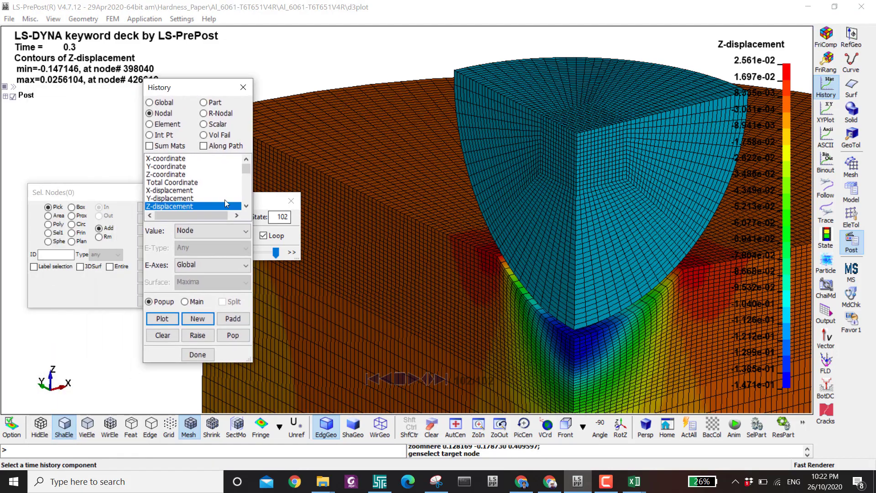
pyautogui.click(303, 222)
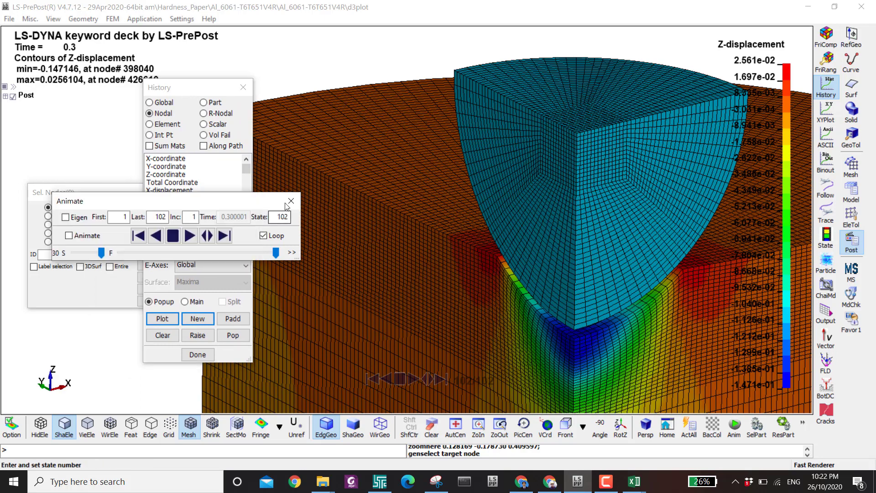
pyautogui.moveTo(160, 188); pyautogui.dragTo(538, 62)
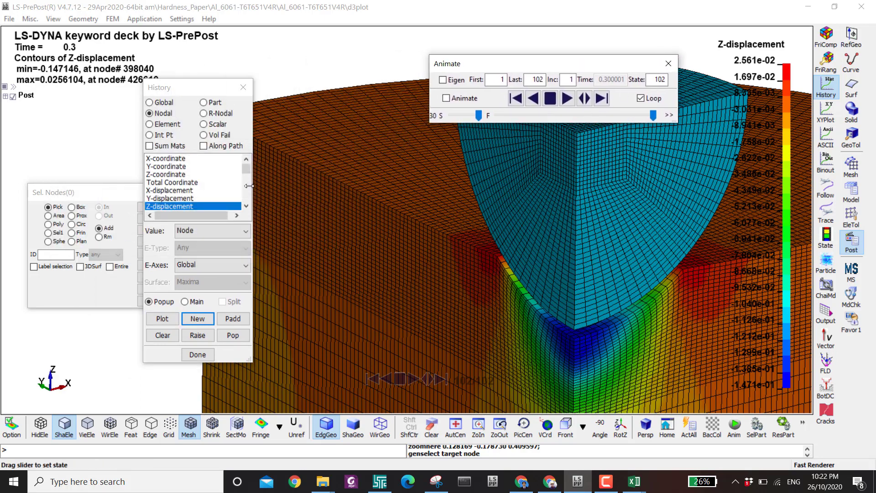
pyautogui.click(165, 188)
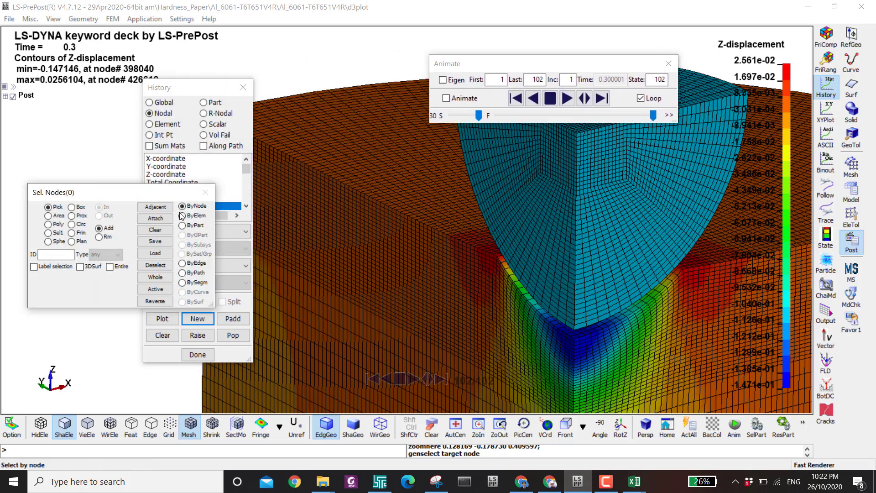
pyautogui.click(183, 263)
pyautogui.click(44, 278)
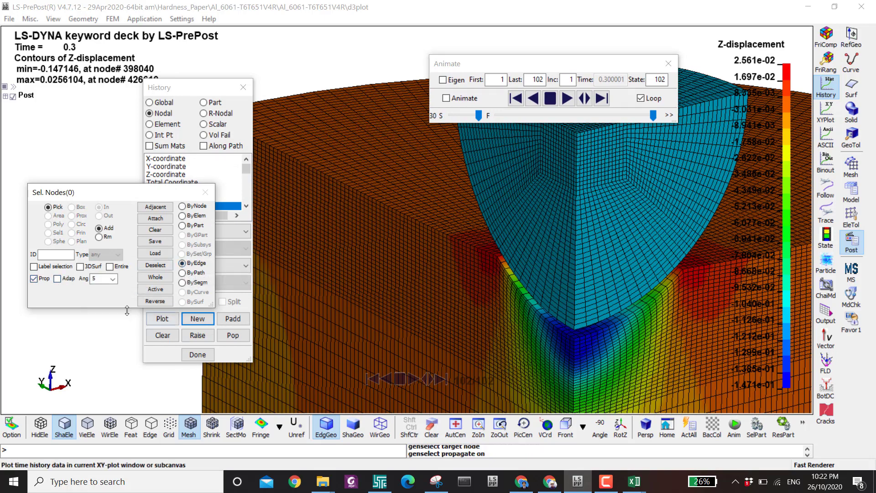
pyautogui.click(113, 279)
pyautogui.click(99, 340)
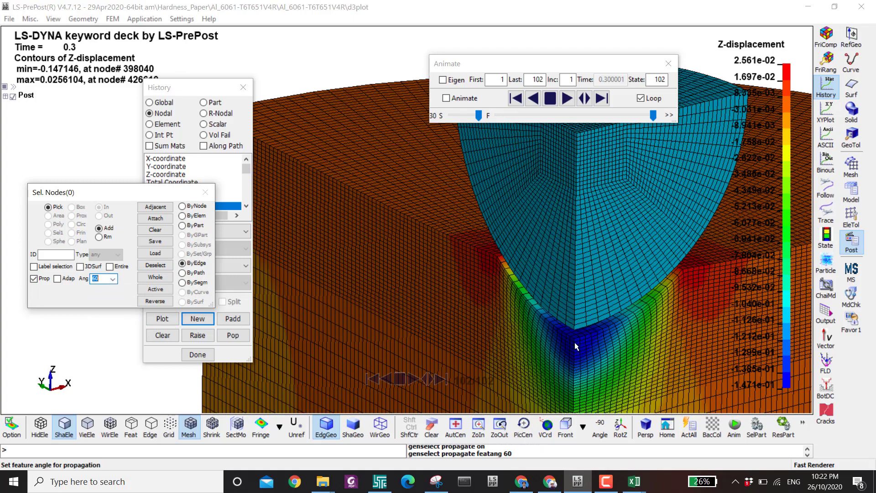
# Select the nodes along the specimen's top edge from the indent centre outward and plot their z-displacement histories
pyautogui.scroll(3, 575, 342)
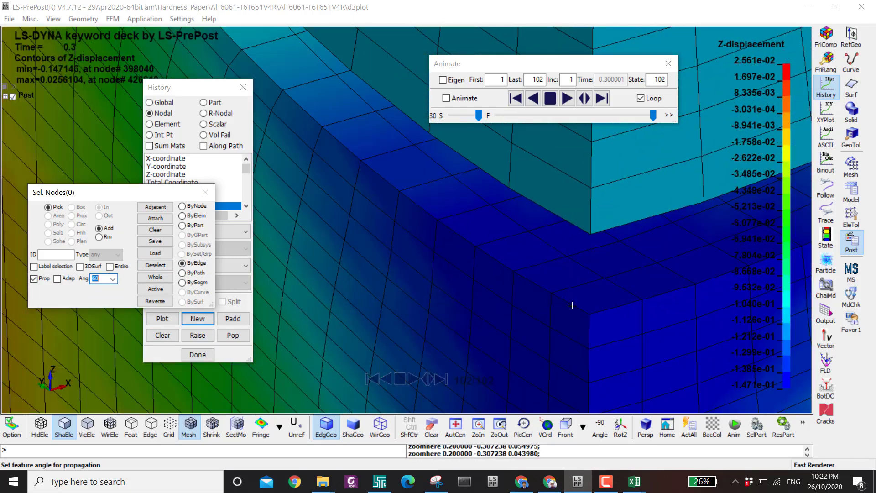
pyautogui.click(572, 306)
pyautogui.click(573, 304)
pyautogui.scroll(-4, 572, 304)
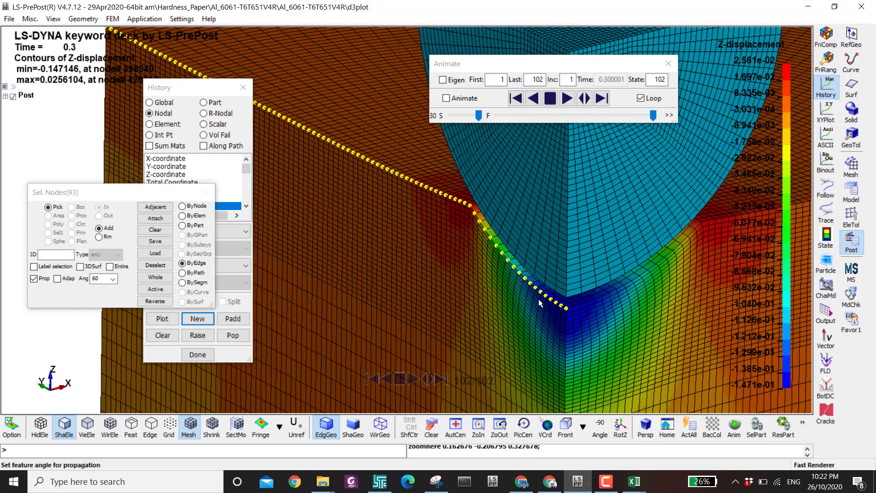
pyautogui.scroll(-1, 540, 303)
pyautogui.moveTo(540, 304); pyautogui.dragTo(640, 327, button='middle')
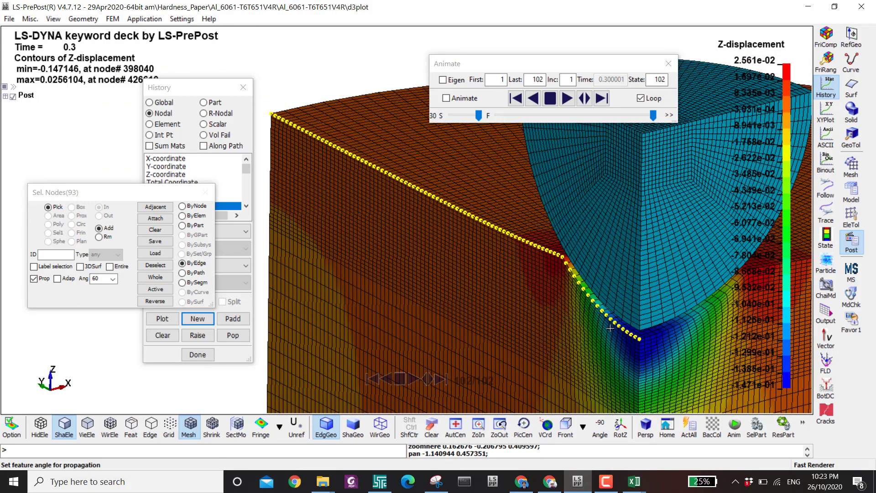
pyautogui.click(168, 317)
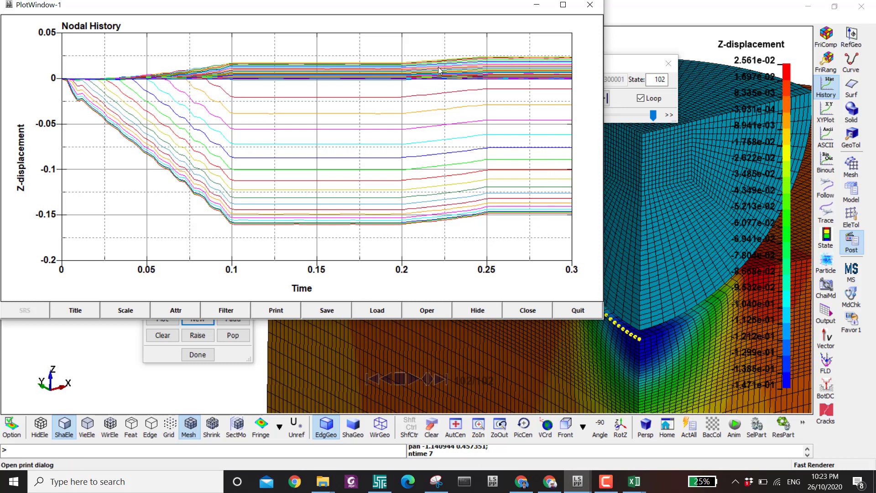
# Save all z-displacement curves as a single X-axis CSV file named DisProfile and close the plot
pyautogui.click(332, 311)
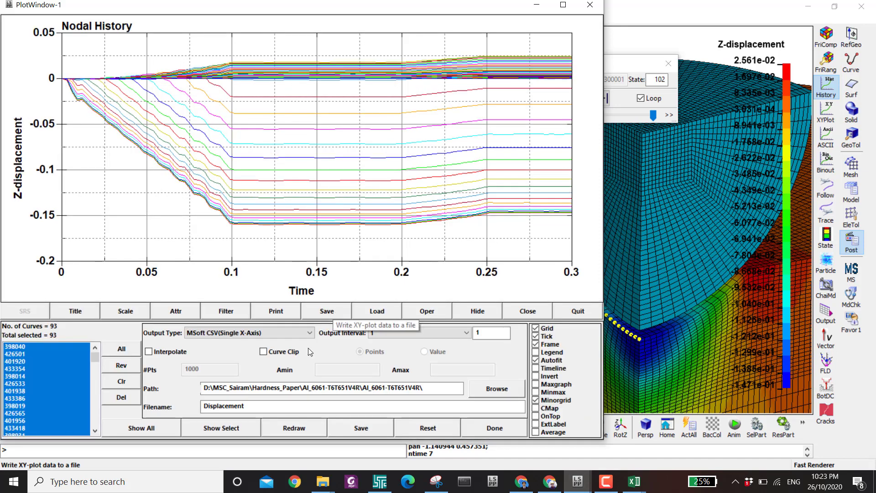
pyautogui.doubleClick(263, 406)
pyautogui.write('D')
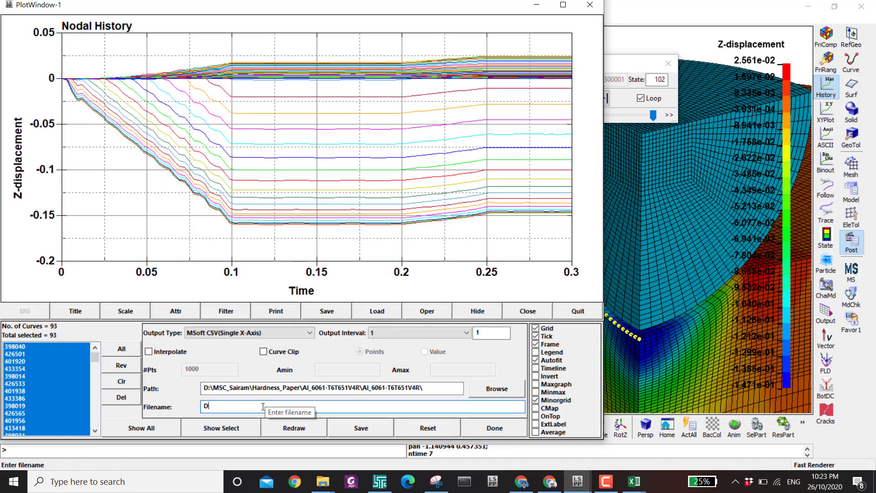
pyautogui.write('isALL')
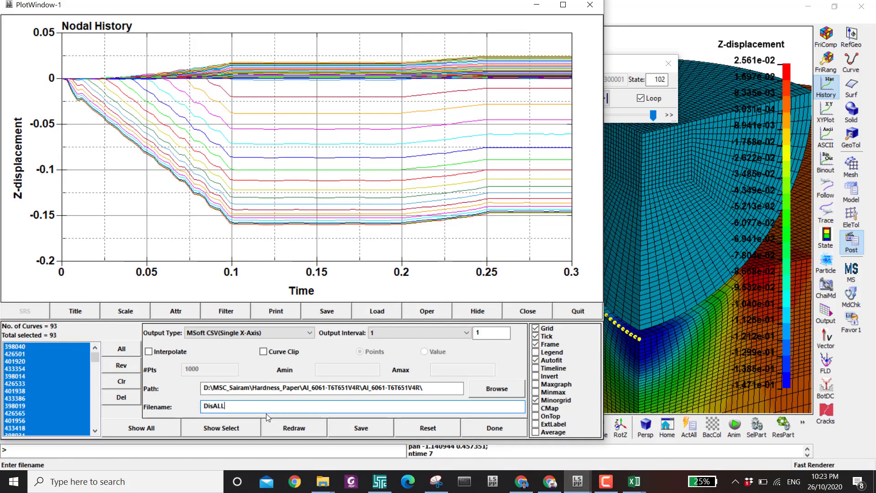
pyautogui.press('BackSpace')
pyautogui.press('BackSpace')
pyautogui.press('BackSpace')
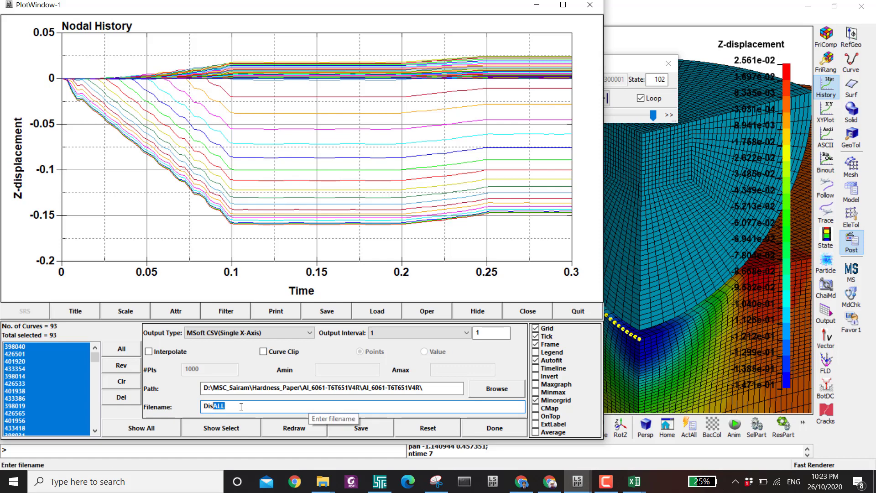
pyautogui.write('Profile')
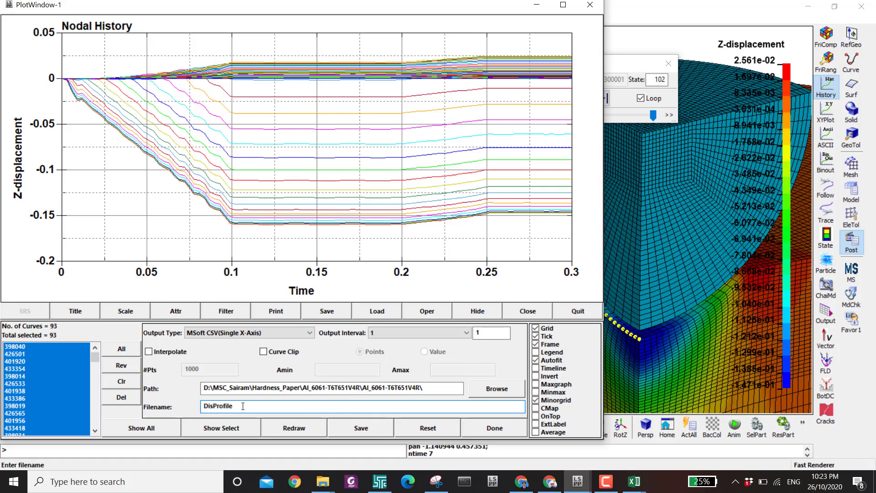
pyautogui.click(361, 428)
pyautogui.click(597, 6)
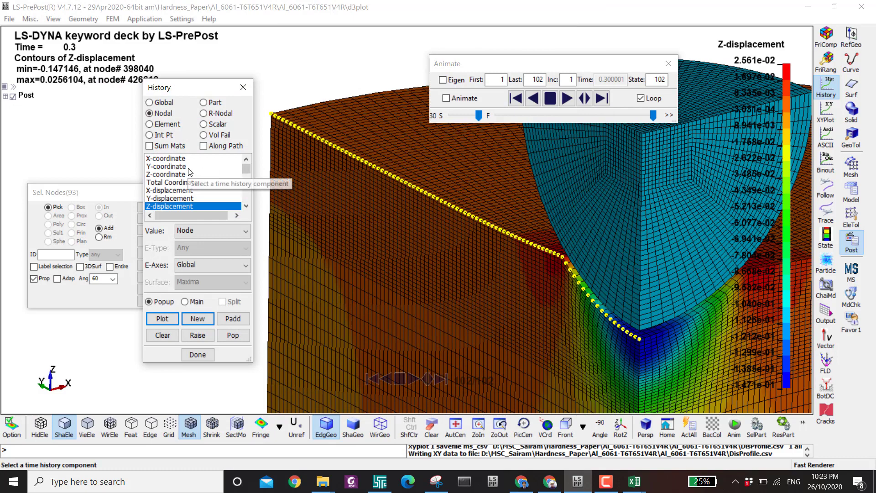
# Plot the Y-coordinate histories of the selected edge nodes and save the curves to a CSV file named CoordinateY
pyautogui.click(161, 167)
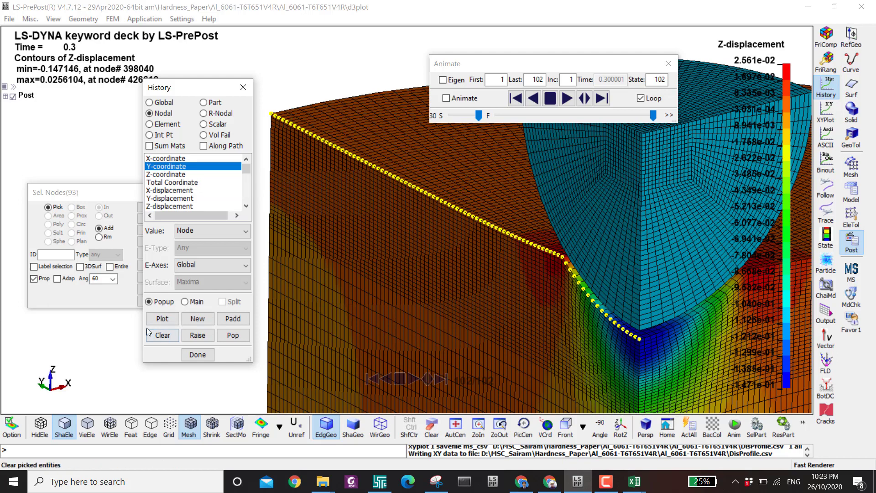
pyautogui.click(162, 318)
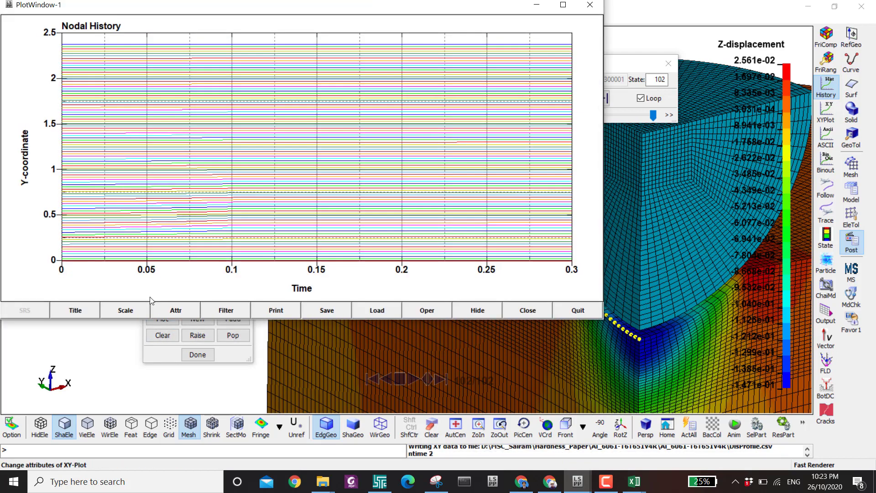
pyautogui.click(327, 310)
pyautogui.click(256, 402)
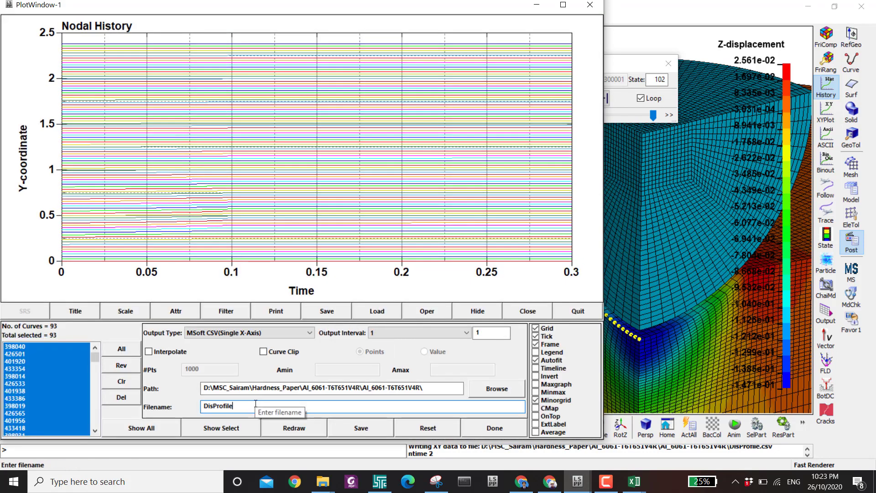
pyautogui.doubleClick(256, 404)
pyautogui.write('CoordinateY')
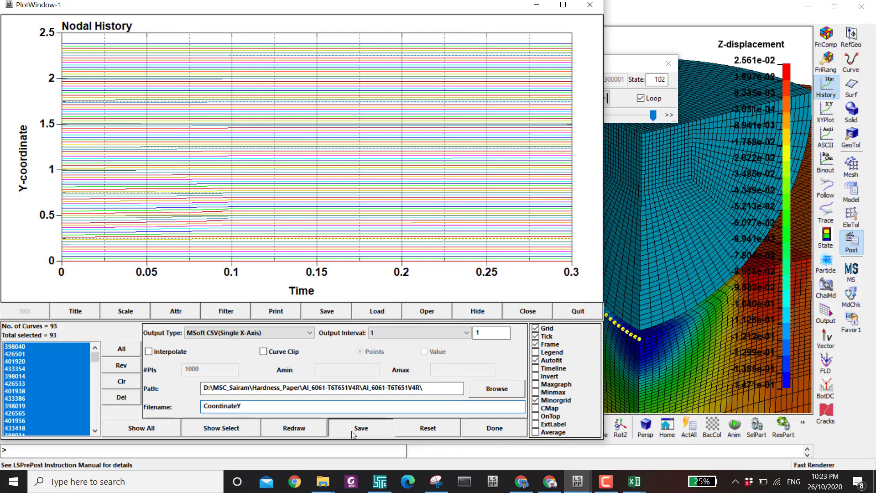
pyautogui.click(361, 428)
# Open the exported DisProfile.csv and CoordinateY.csv files from the results folder in Excel
pyautogui.click(323, 482)
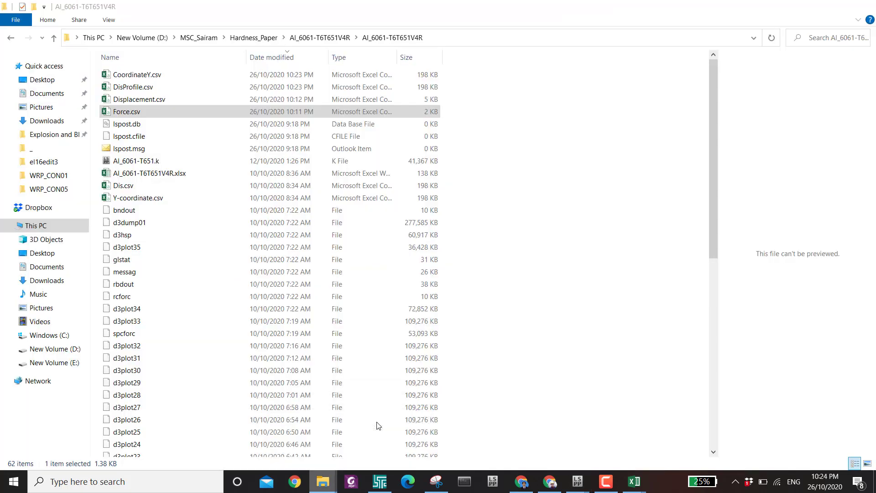
pyautogui.doubleClick(137, 88)
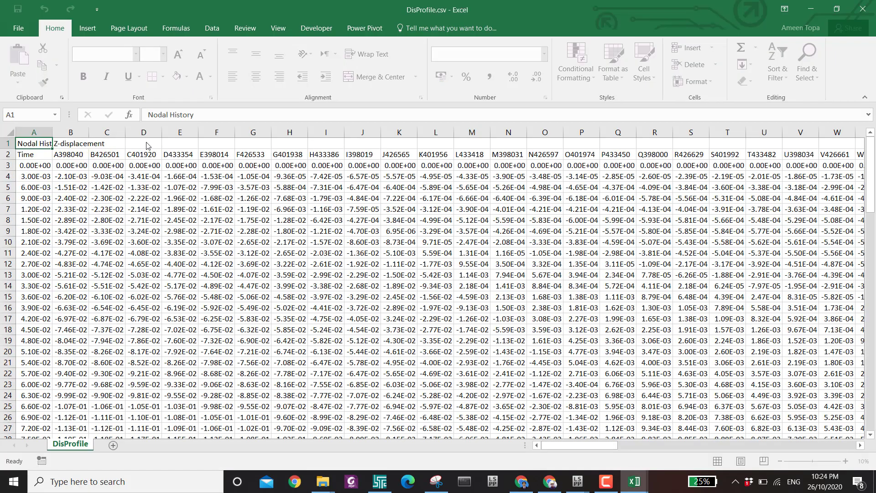
pyautogui.click(323, 482)
pyautogui.click(330, 484)
pyautogui.click(323, 482)
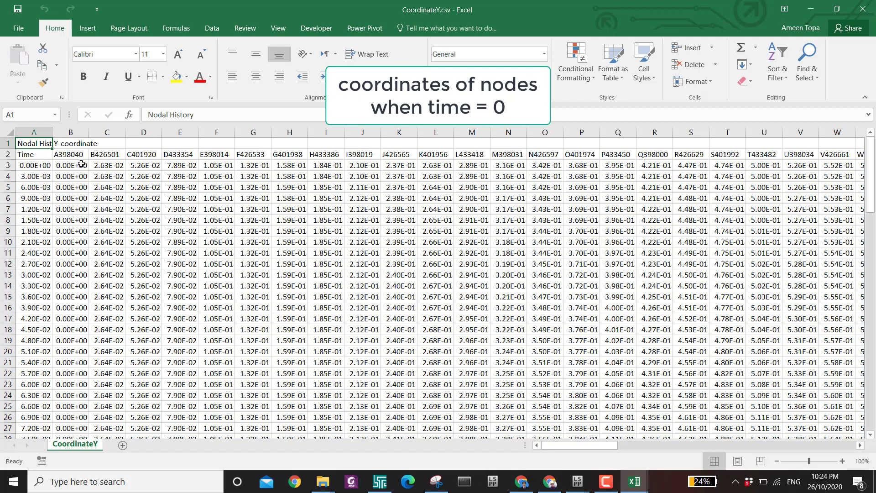
# Copy the time-zero Y-coordinates of all nodes from row 3 and paste them transposed into a new sheet starting at A2
pyautogui.click(80, 165)
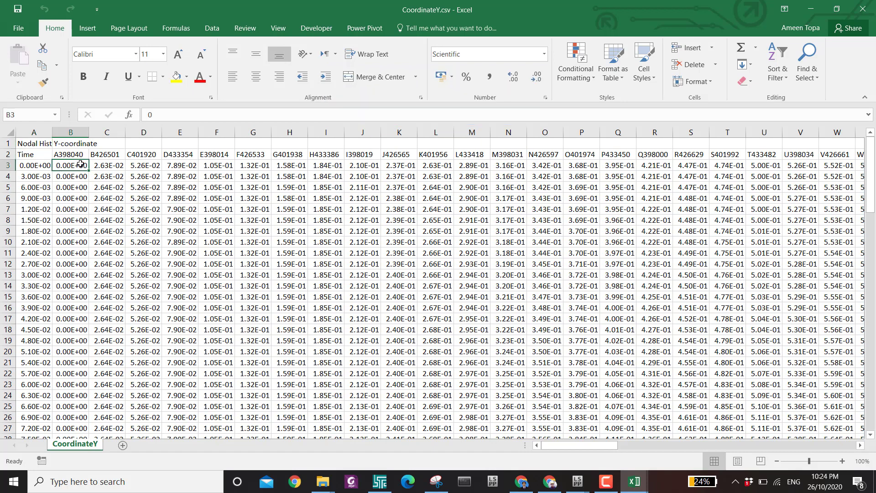
pyautogui.hotkey('ctrl', 'shift', 'Right')
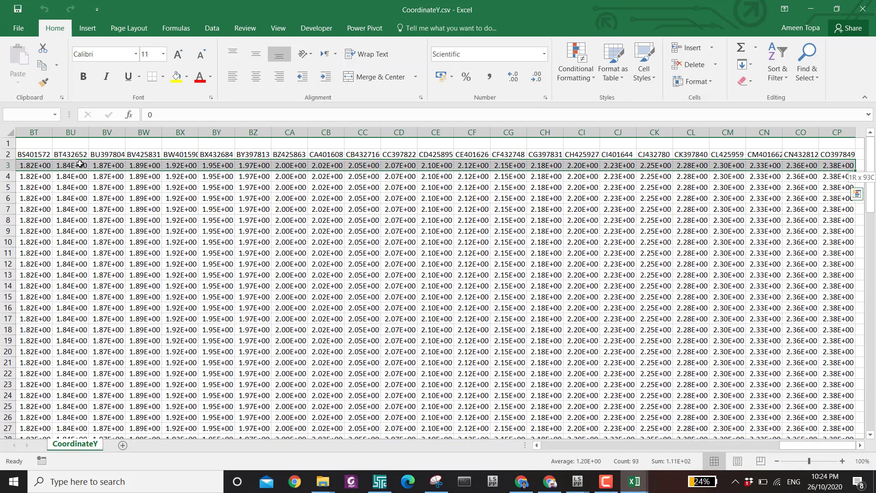
pyautogui.hotkey('ctrl', 'c')
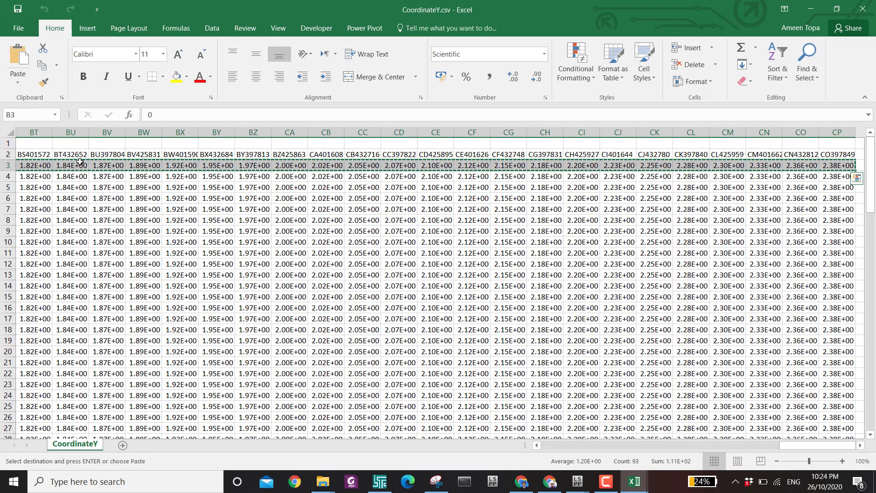
pyautogui.click(123, 446)
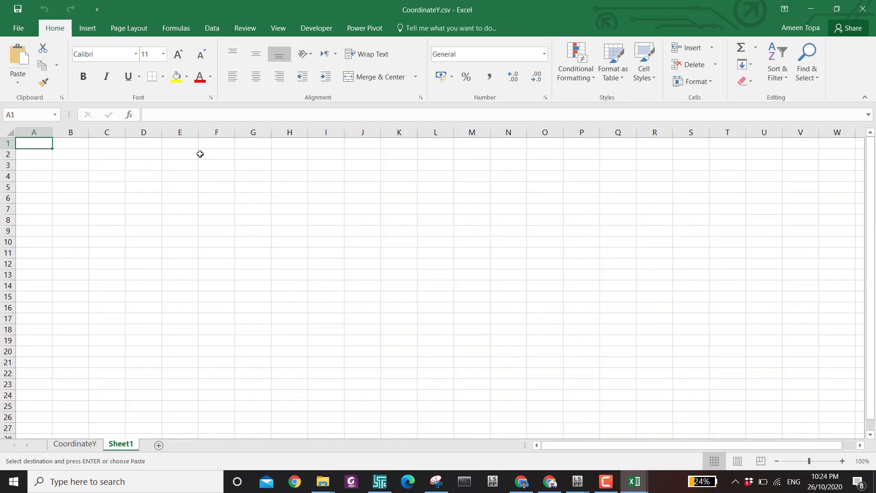
pyautogui.click(25, 155)
pyautogui.hotkey('ctrl', 'v')
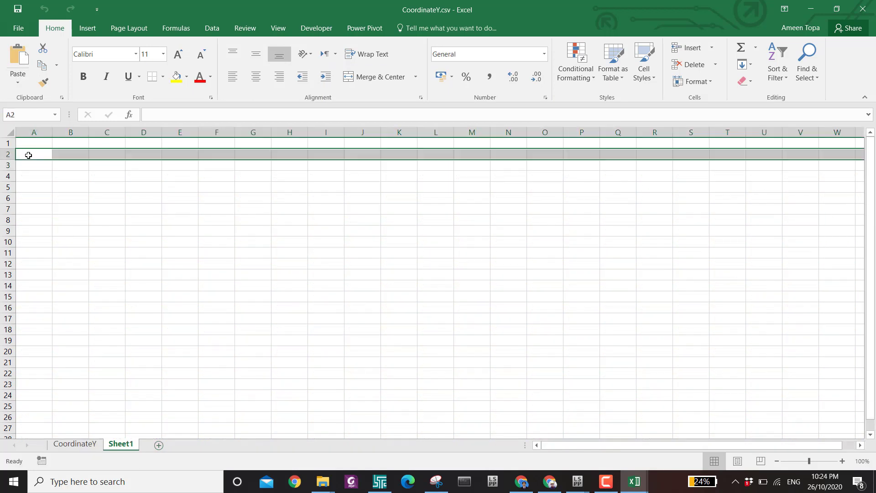
pyautogui.click(848, 168)
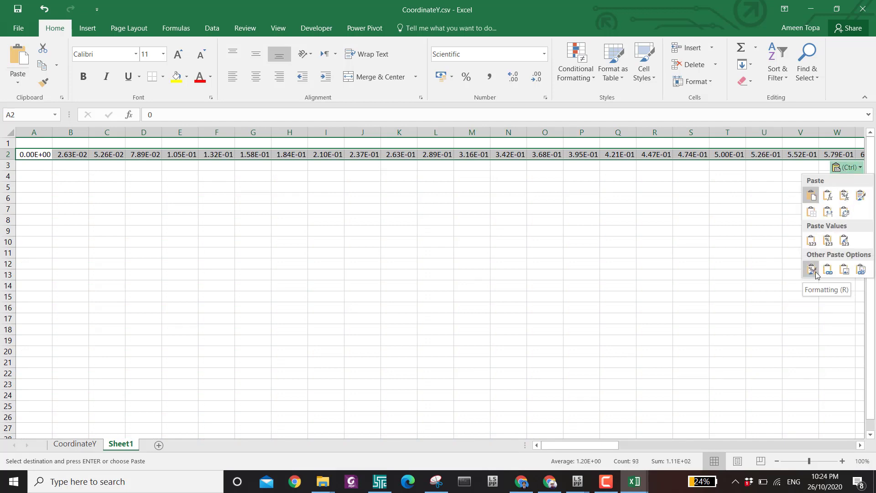
pyautogui.click(845, 212)
# Examine the transposed node coordinates in column A, going down from A2 to A10
pyautogui.click(39, 153)
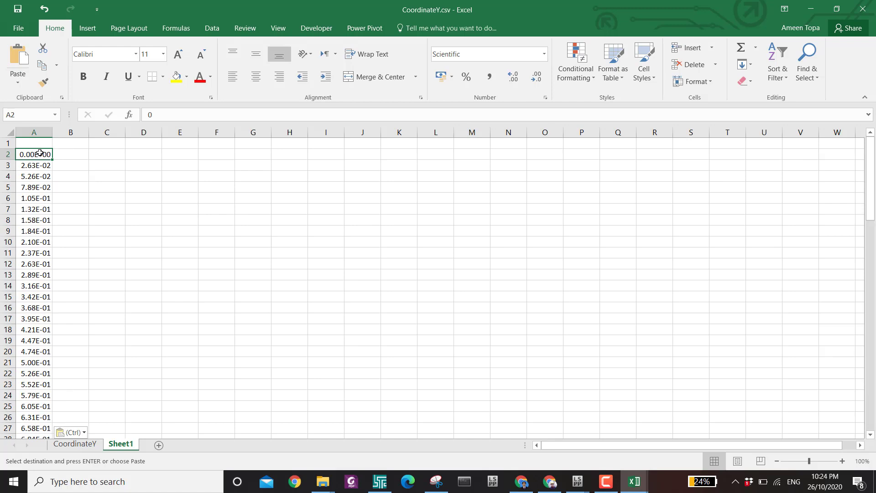
pyautogui.press('Down')
pyautogui.press('Down')
pyautogui.press('Down')
pyautogui.press('Down')
pyautogui.press('Down')
pyautogui.press('Down')
pyautogui.press('Down')
pyautogui.press('Down')
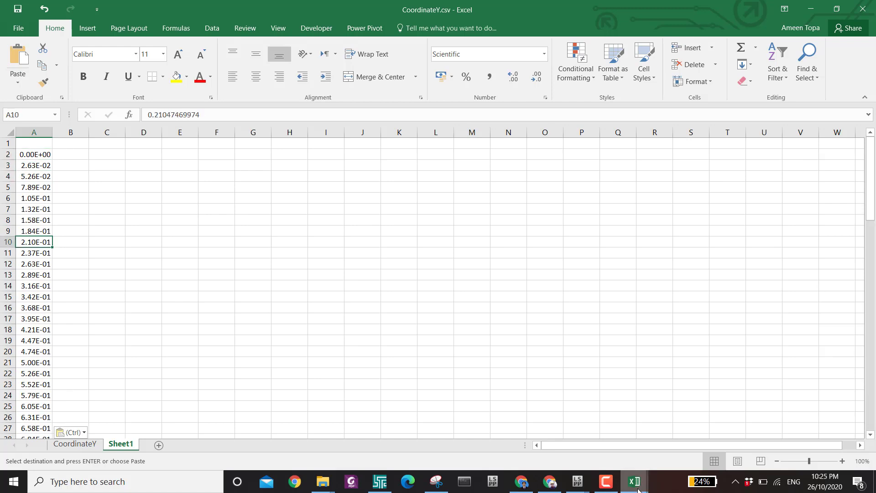
# Copy the final-time displacements of all nodes from row 104 of DisProfile.csv and paste them transposed into Sheet1 of CoordinateY.csv at B2
pyautogui.moveTo(635, 481)
pyautogui.click(692, 435)
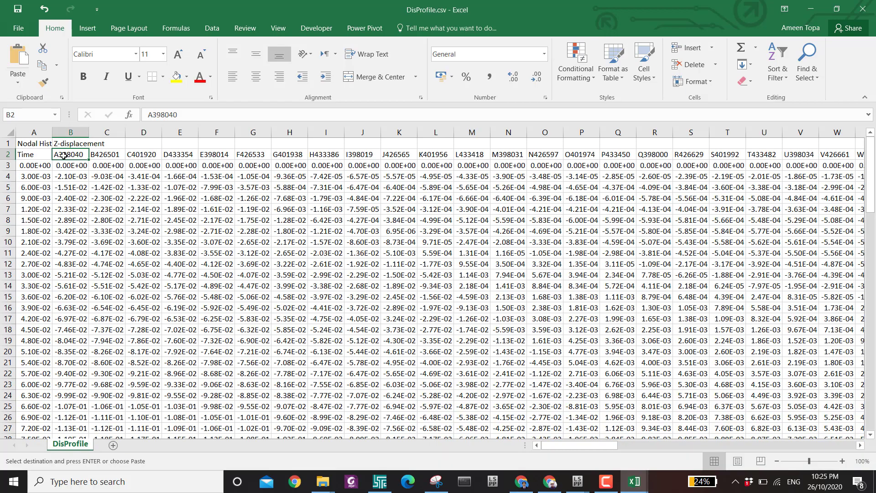
pyautogui.hotkey('ctrl', 'Down')
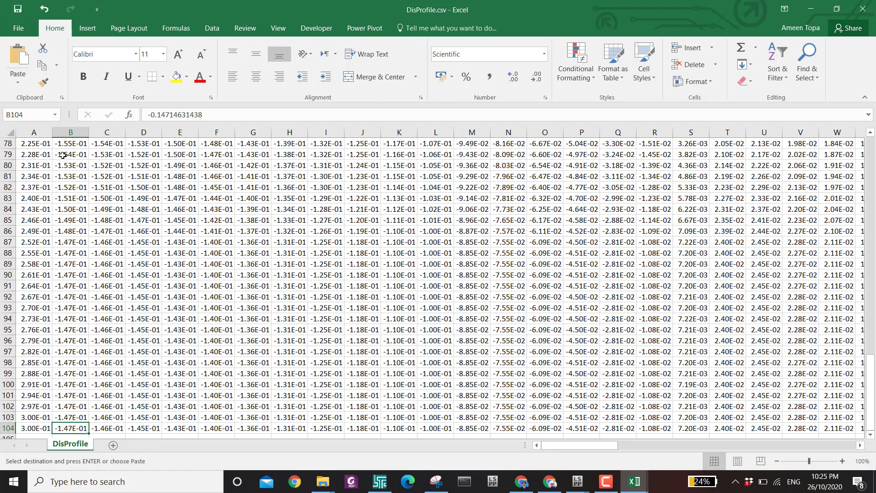
pyautogui.hotkey('ctrl', 'shift', 'Right')
pyautogui.hotkey('ctrl', 'c')
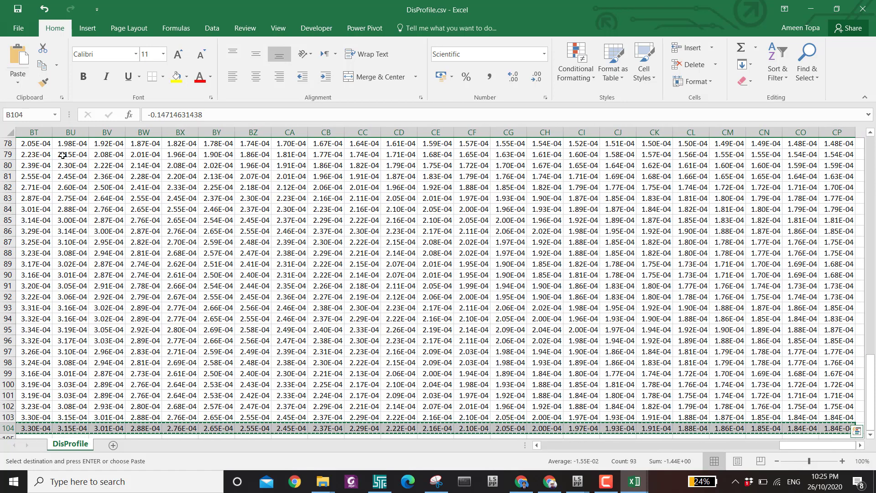
pyautogui.moveTo(635, 482)
pyautogui.click(812, 434)
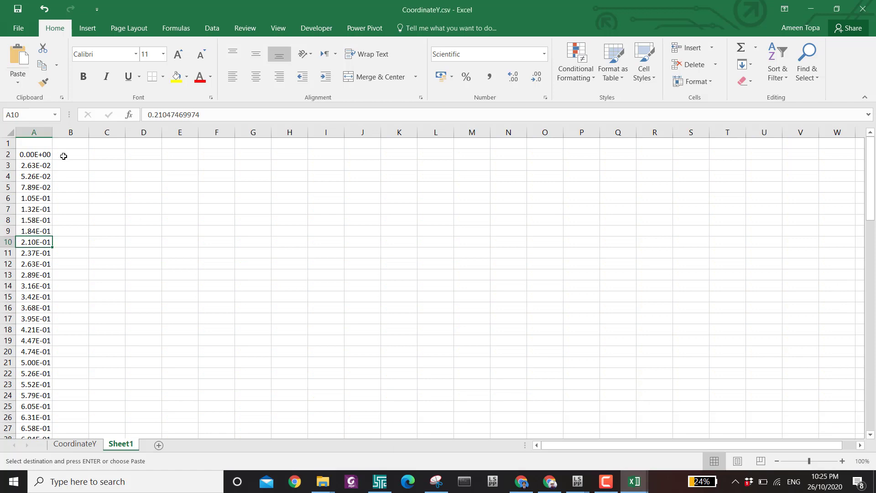
pyautogui.click(64, 156)
pyautogui.hotkey('ctrl', 'v')
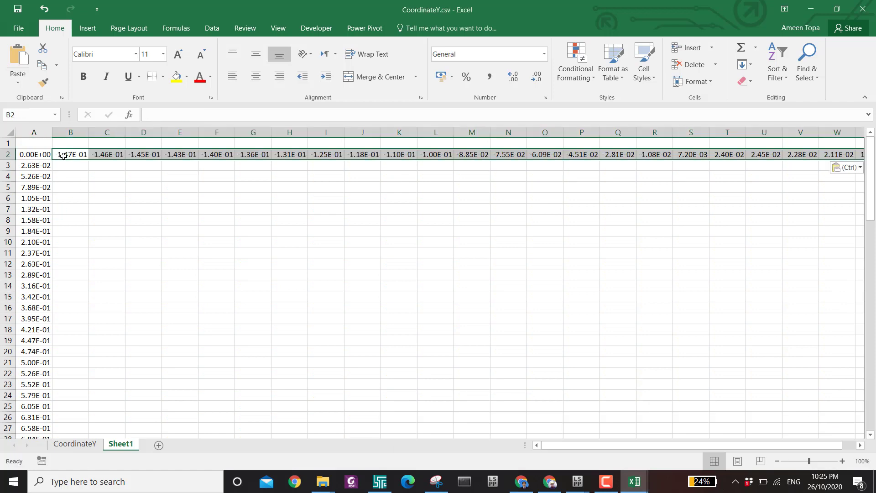
pyautogui.click(848, 168)
pyautogui.click(845, 212)
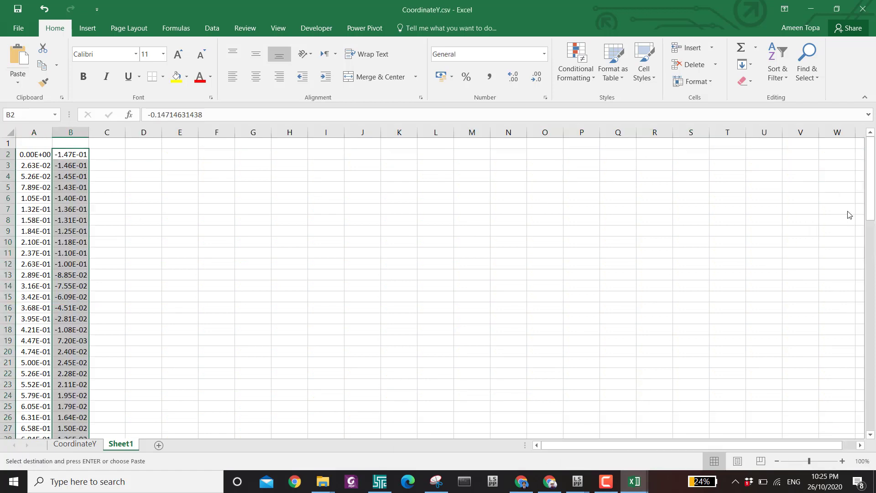
pyautogui.click(171, 176)
# Enter the column headings Length in A1 and Displacement in B1
pyautogui.click(26, 144)
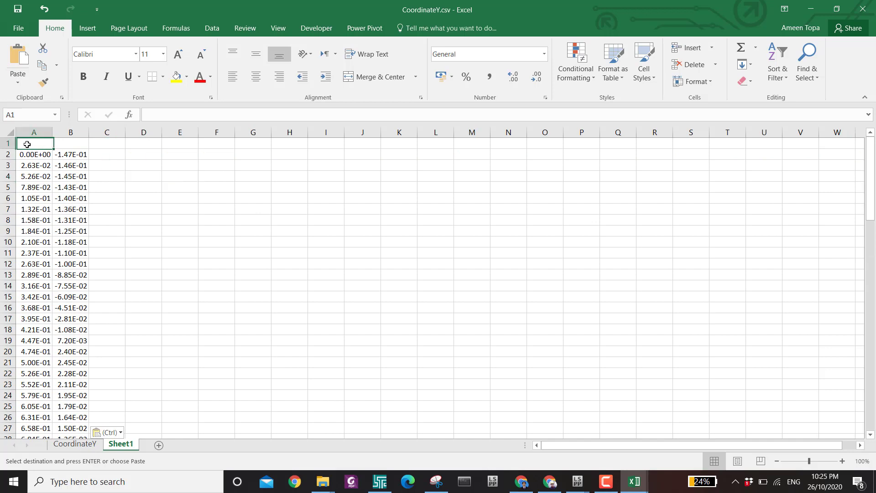
pyautogui.write('Length')
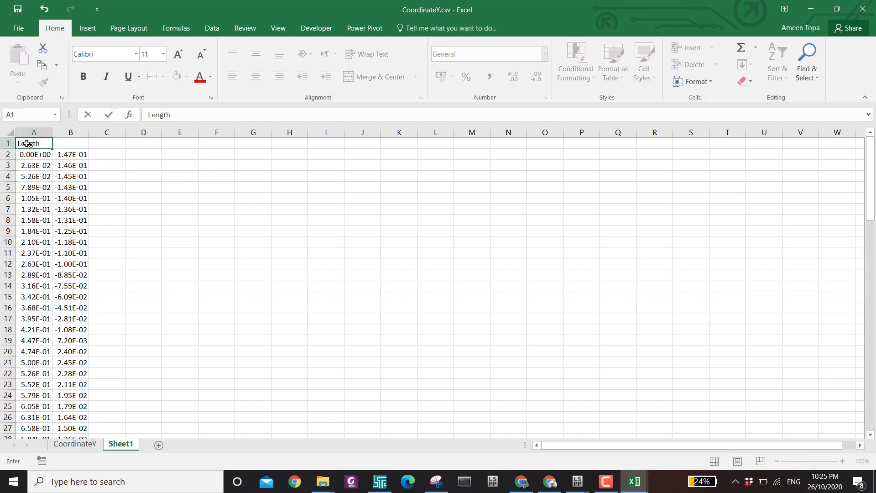
pyautogui.press('Tab')
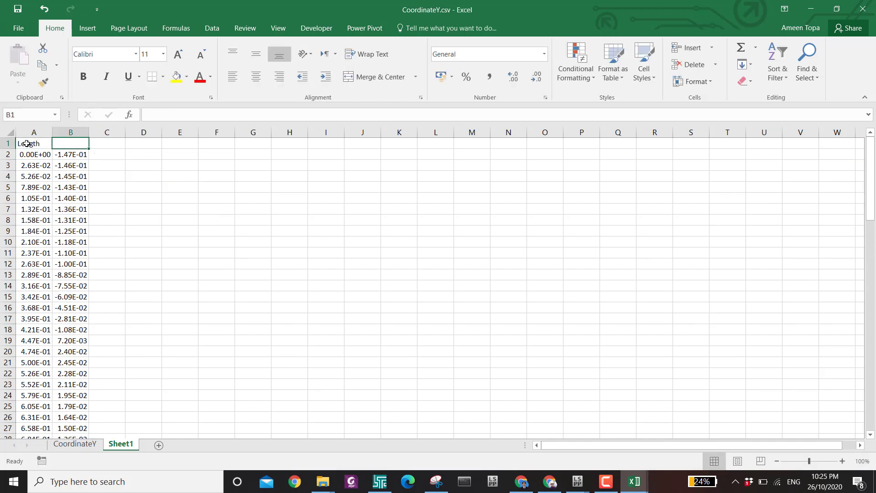
pyautogui.write('Displacement')
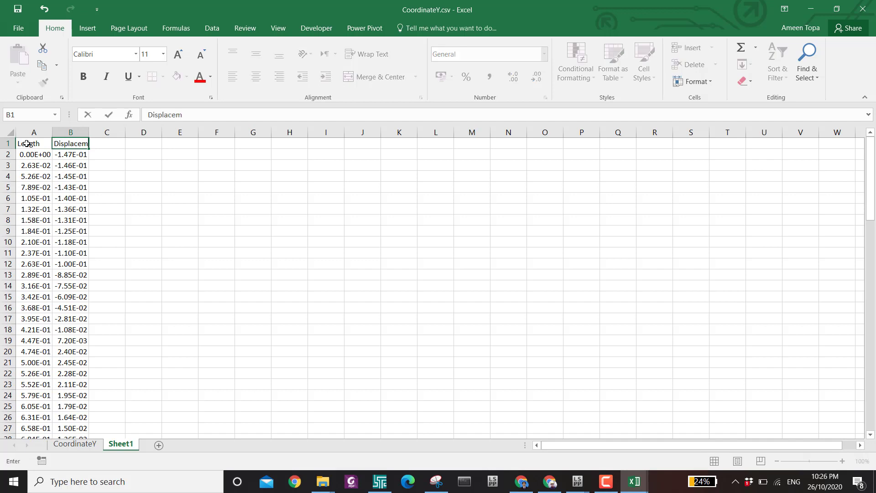
# Insert a scatter chart with smooth lines and markers from the Length and Displacement data in columns A and B
pyautogui.click(27, 144)
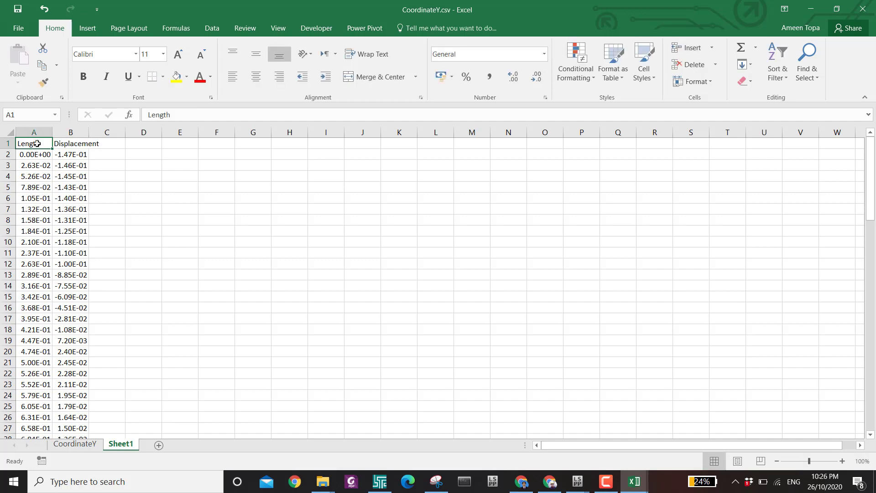
pyautogui.click(48, 135)
pyautogui.moveTo(48, 137); pyautogui.dragTo(70, 133)
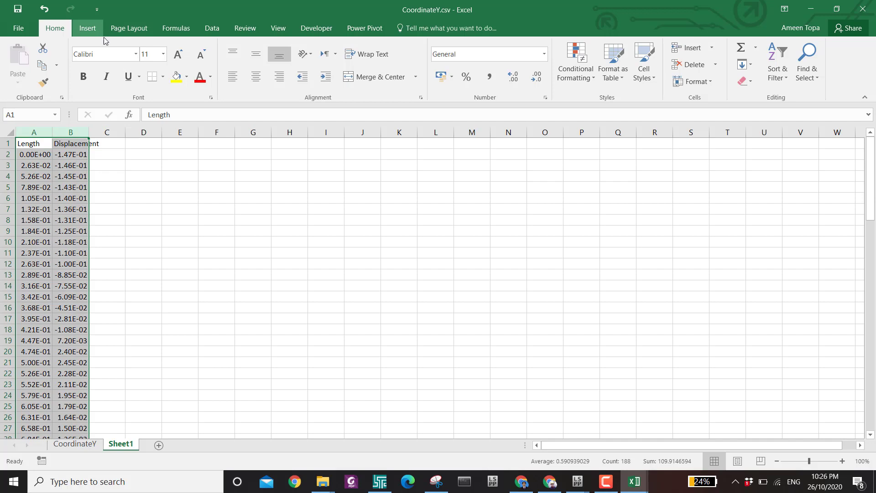
pyautogui.scroll(-1, 411, 102)
pyautogui.click(401, 82)
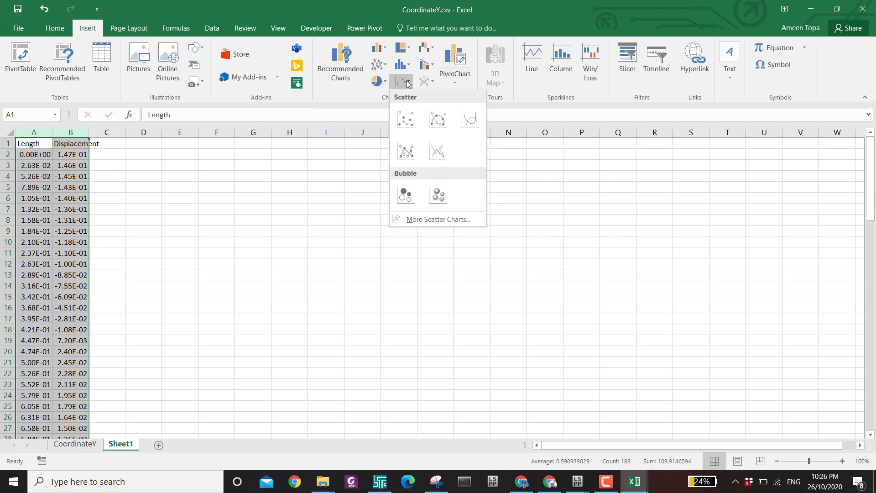
pyautogui.click(444, 119)
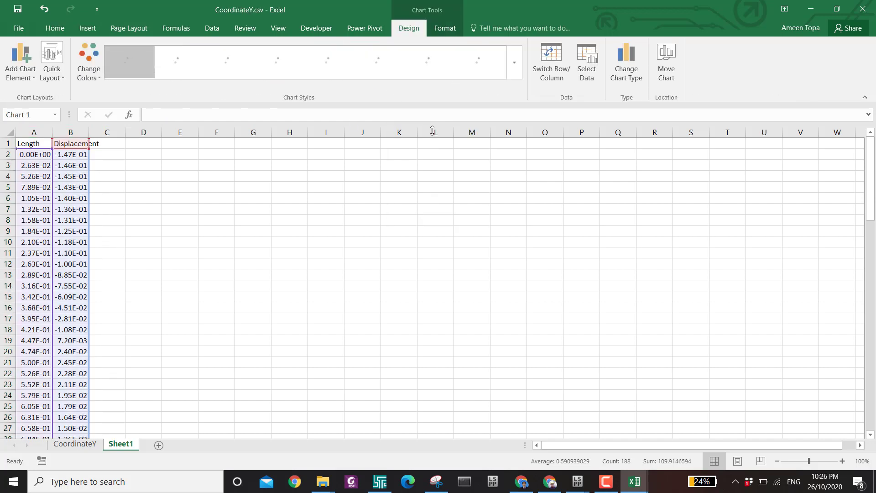
pyautogui.moveTo(368, 222); pyautogui.dragTo(358, 183)
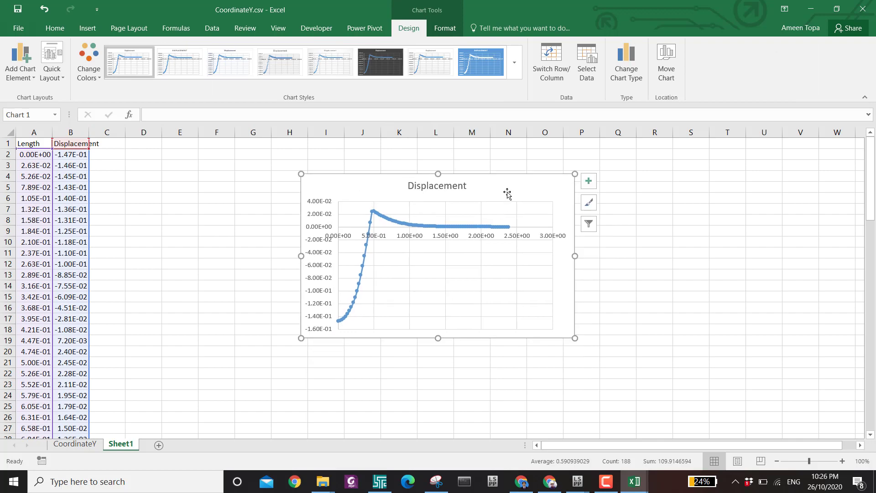
# Change the displacement chart's type to Scatter with Smooth Lines and move the chart over columns M to T
pyautogui.click(624, 62)
pyautogui.click(631, 119)
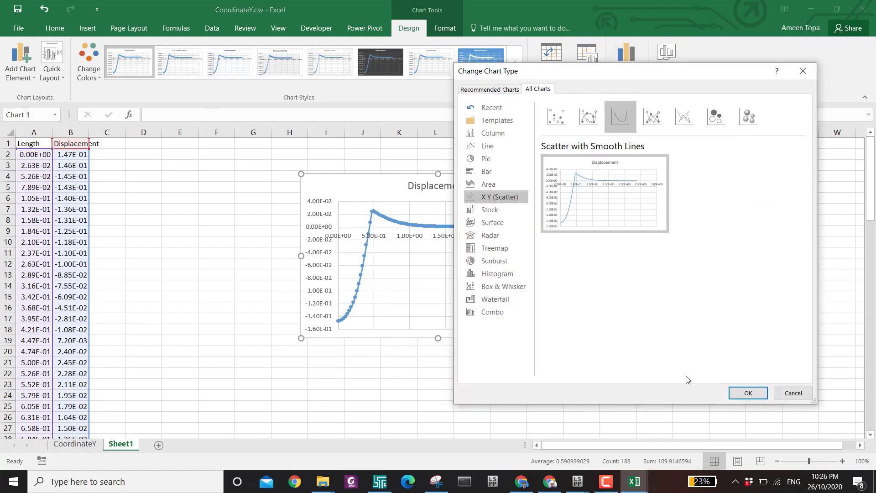
pyautogui.click(748, 393)
pyautogui.moveTo(544, 188); pyautogui.dragTo(706, 195)
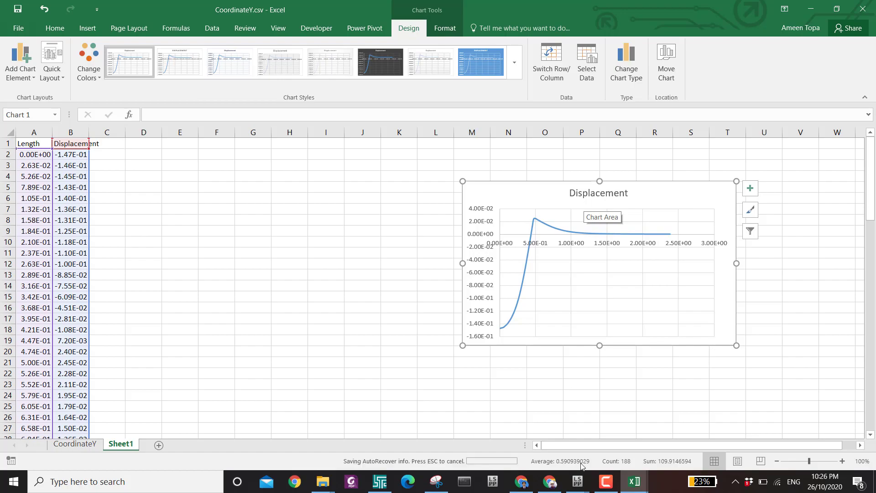
# Switch to the LS-PrePost window with the Z-displacement contours of the indentation model
pyautogui.moveTo(577, 481)
pyautogui.click(554, 436)
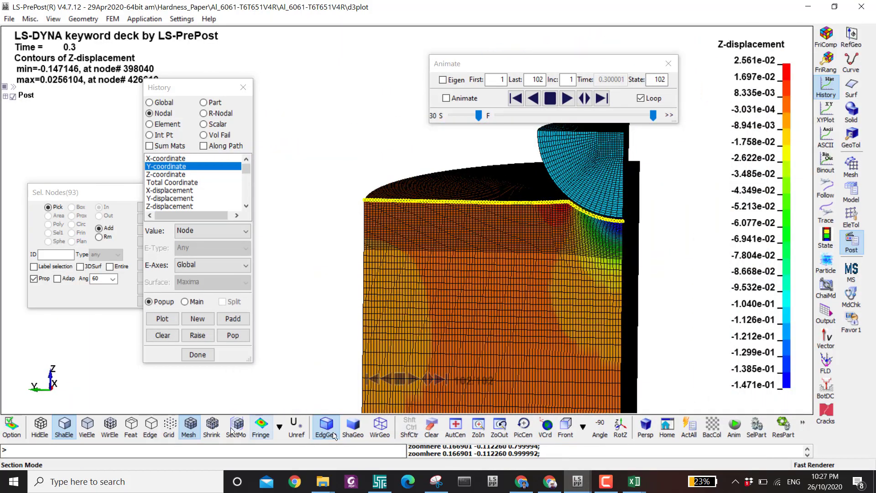